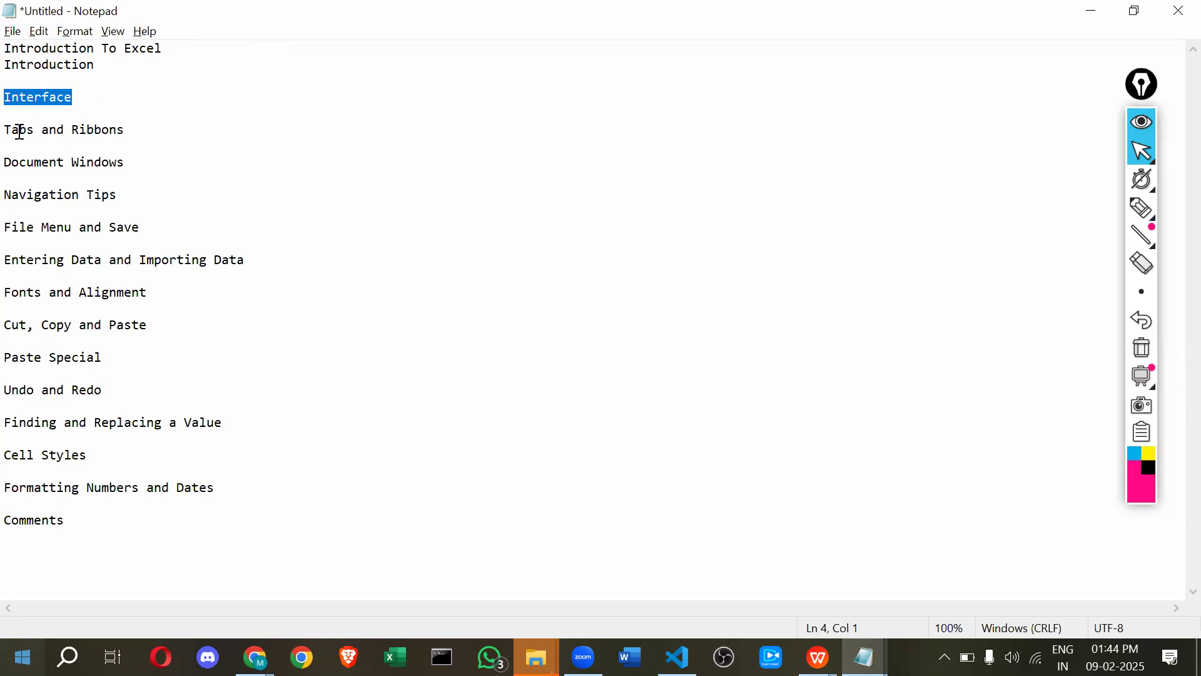
Go through the Excel topic list from Tabs and Ribbons to Comments, highlighting the entries one after another.
{"action": "left_click_drag", "start_coordinate": [8, 125], "coordinate": [125, 128]}
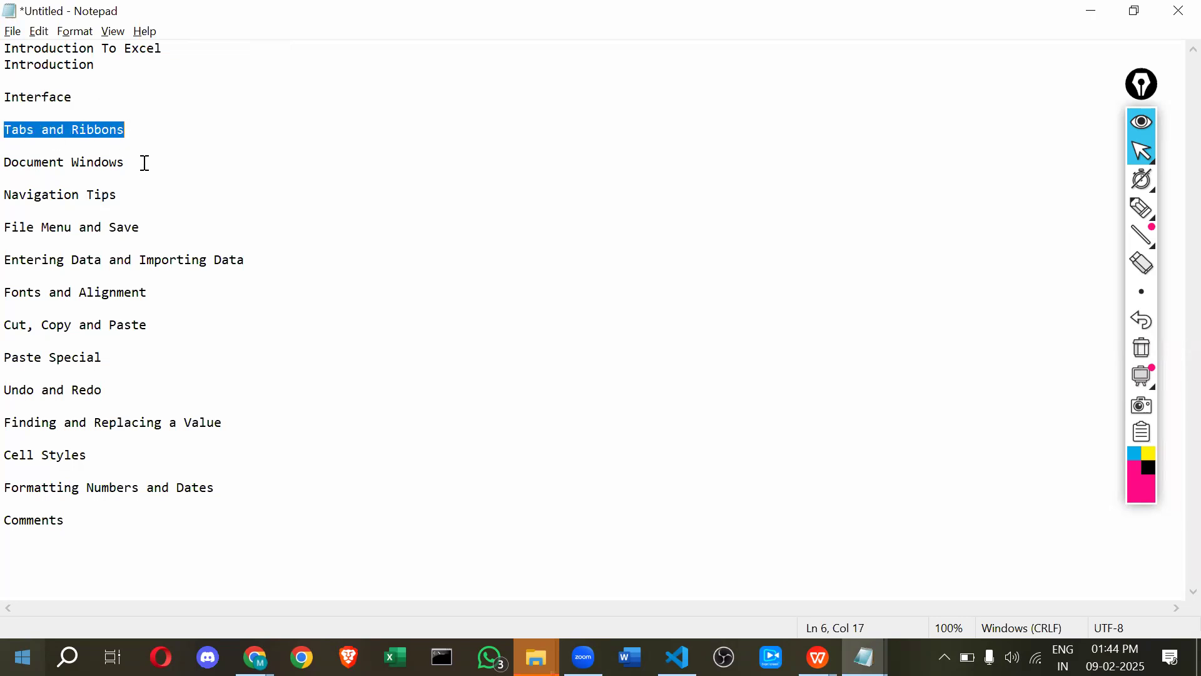
{"action": "triple_click", "coordinate": [10, 163]}
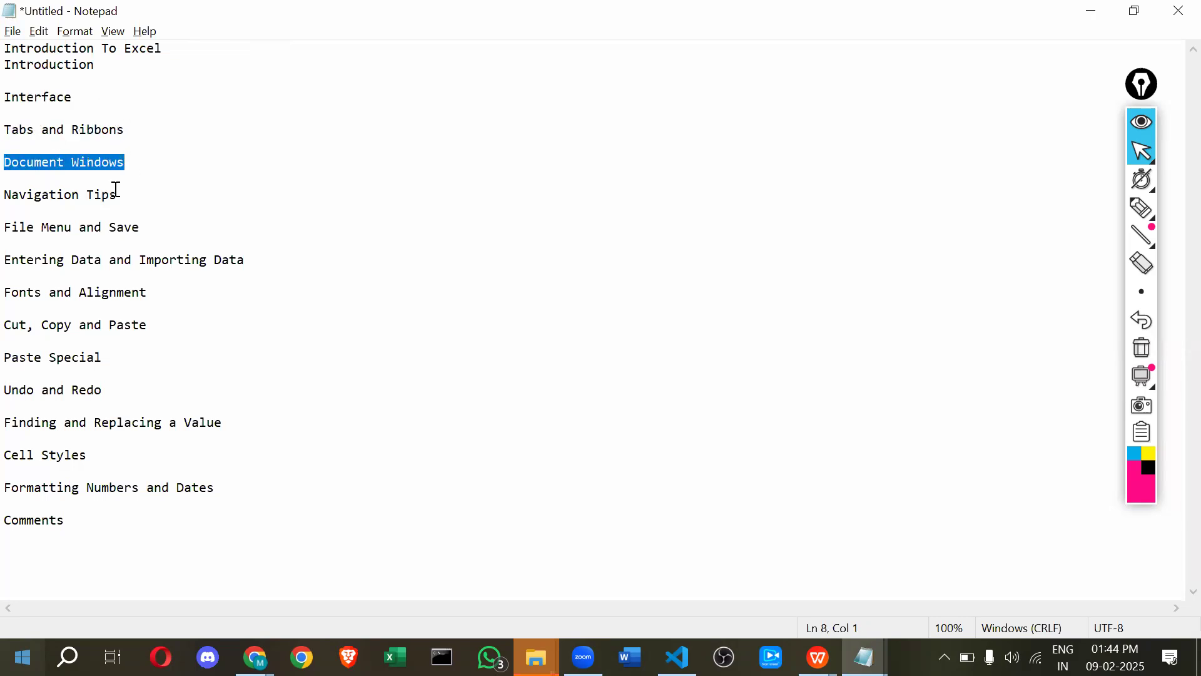
{"action": "triple_click", "coordinate": [11, 194]}
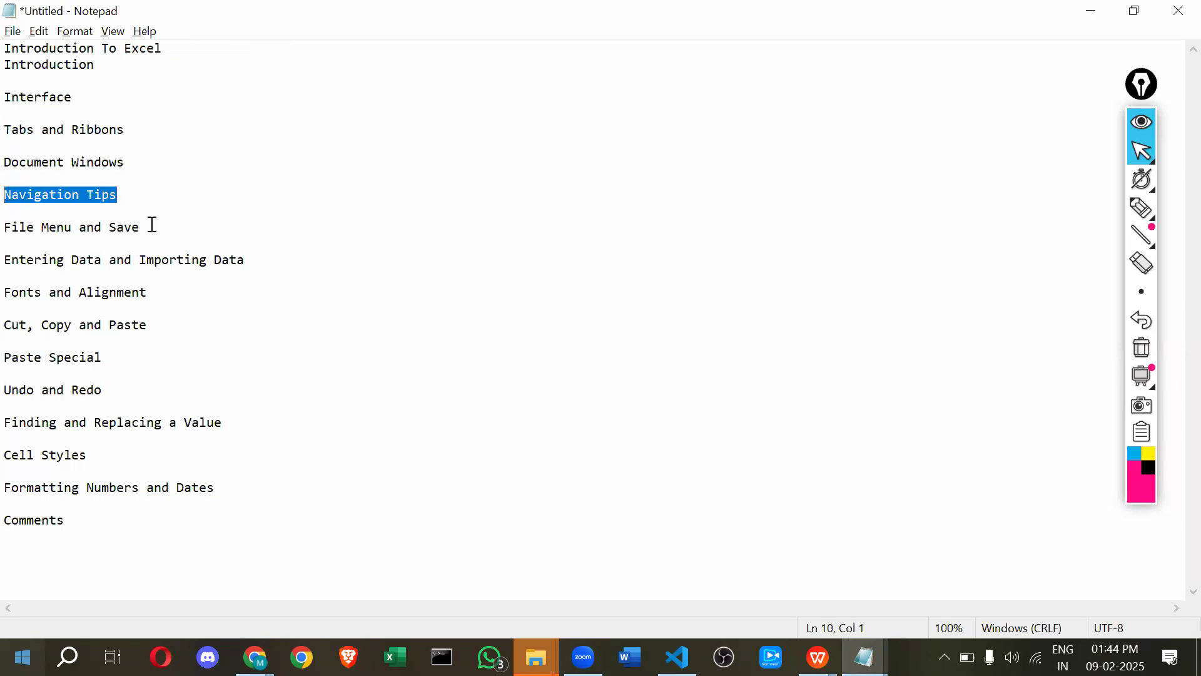
{"action": "triple_click", "coordinate": [11, 227]}
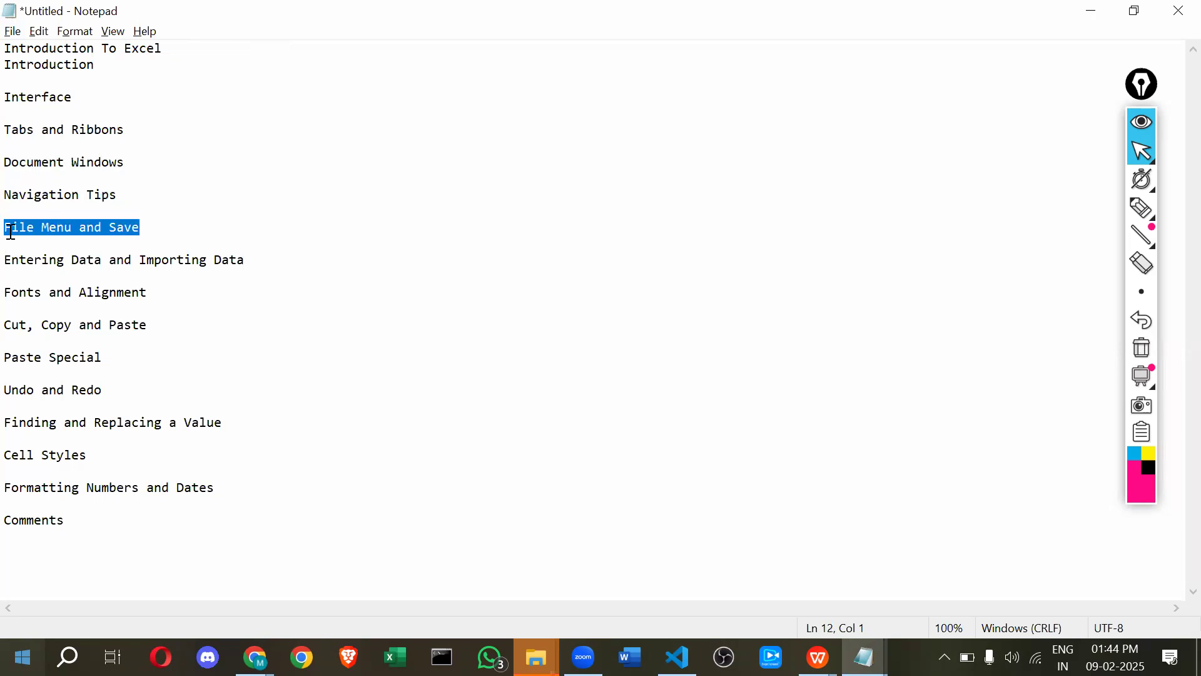
{"action": "left_click_drag", "start_coordinate": [12, 255], "coordinate": [184, 260]}
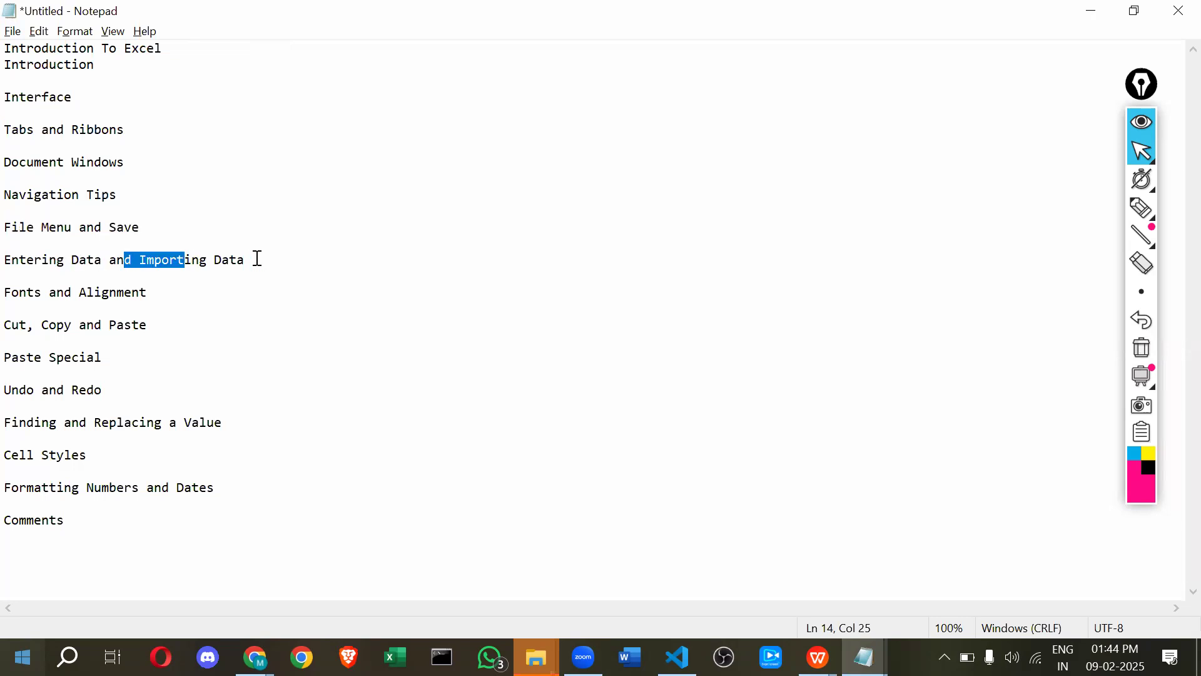
{"action": "left_click_drag", "start_coordinate": [258, 258], "coordinate": [255, 259]}
{"action": "left_click_drag", "start_coordinate": [166, 292], "coordinate": [10, 276]}
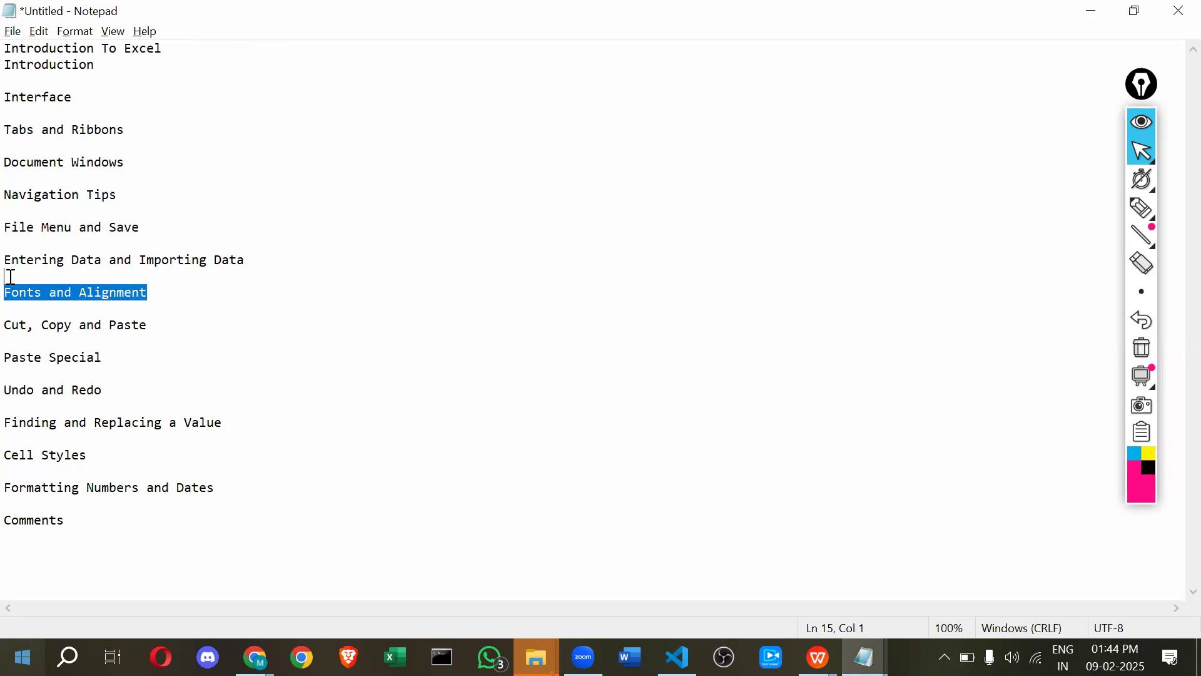
{"action": "left_click_drag", "start_coordinate": [161, 326], "coordinate": [7, 324]}
{"action": "left_click_drag", "start_coordinate": [117, 363], "coordinate": [8, 367]}
{"action": "left_click_drag", "start_coordinate": [114, 393], "coordinate": [9, 381]}
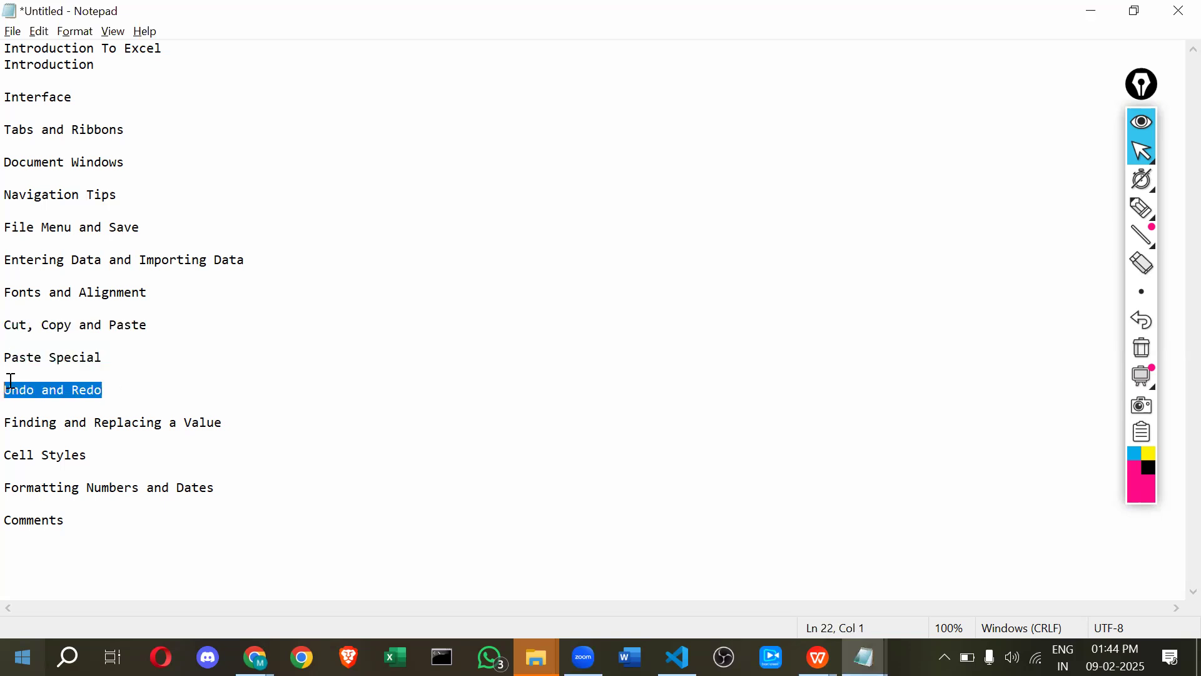
{"action": "left_click_drag", "start_coordinate": [238, 431], "coordinate": [13, 457]}
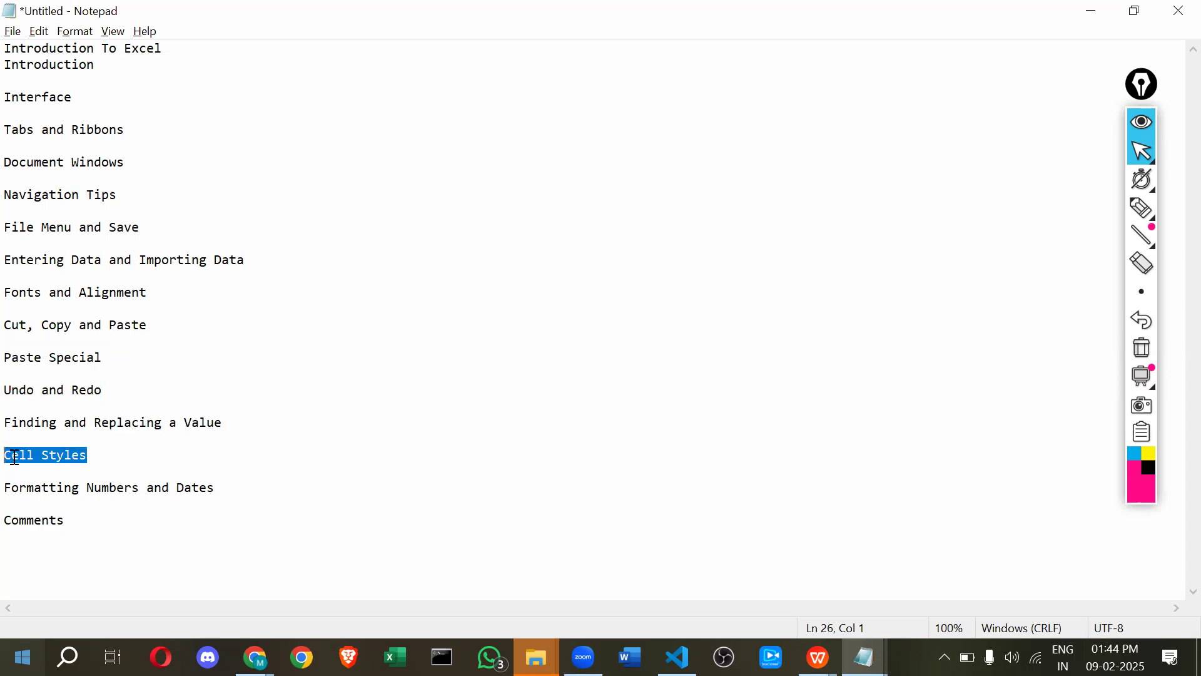
{"action": "left_click_drag", "start_coordinate": [214, 487], "coordinate": [9, 472]}
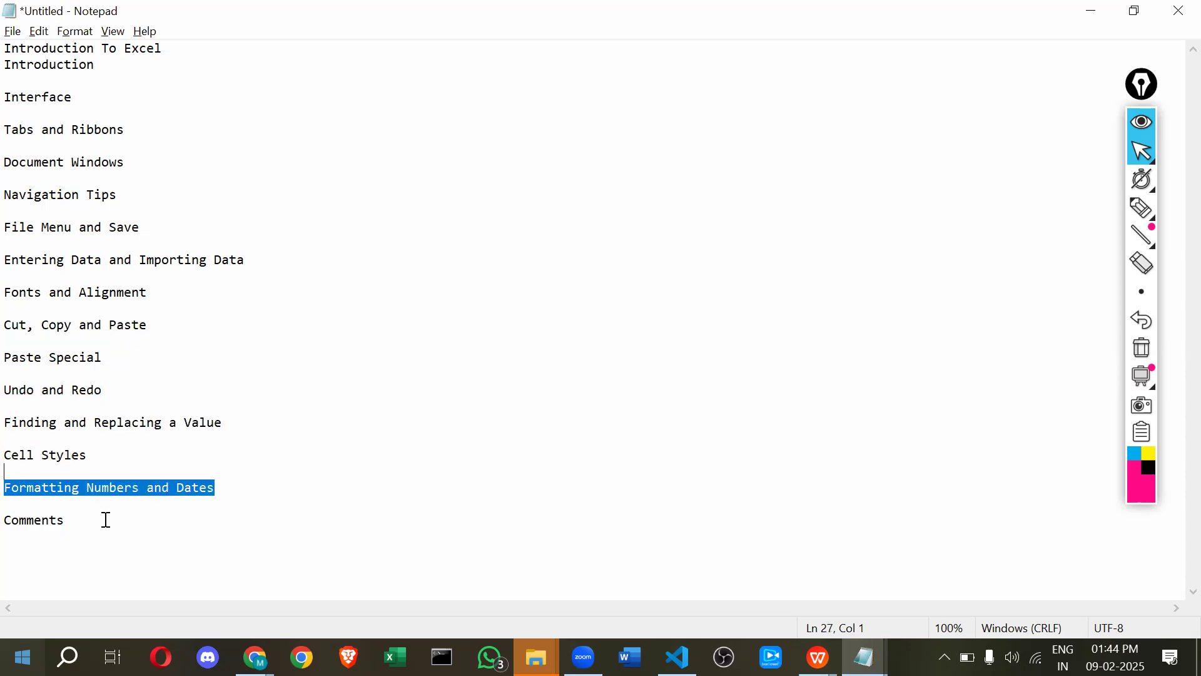
{"action": "left_click_drag", "start_coordinate": [72, 521], "coordinate": [10, 515]}
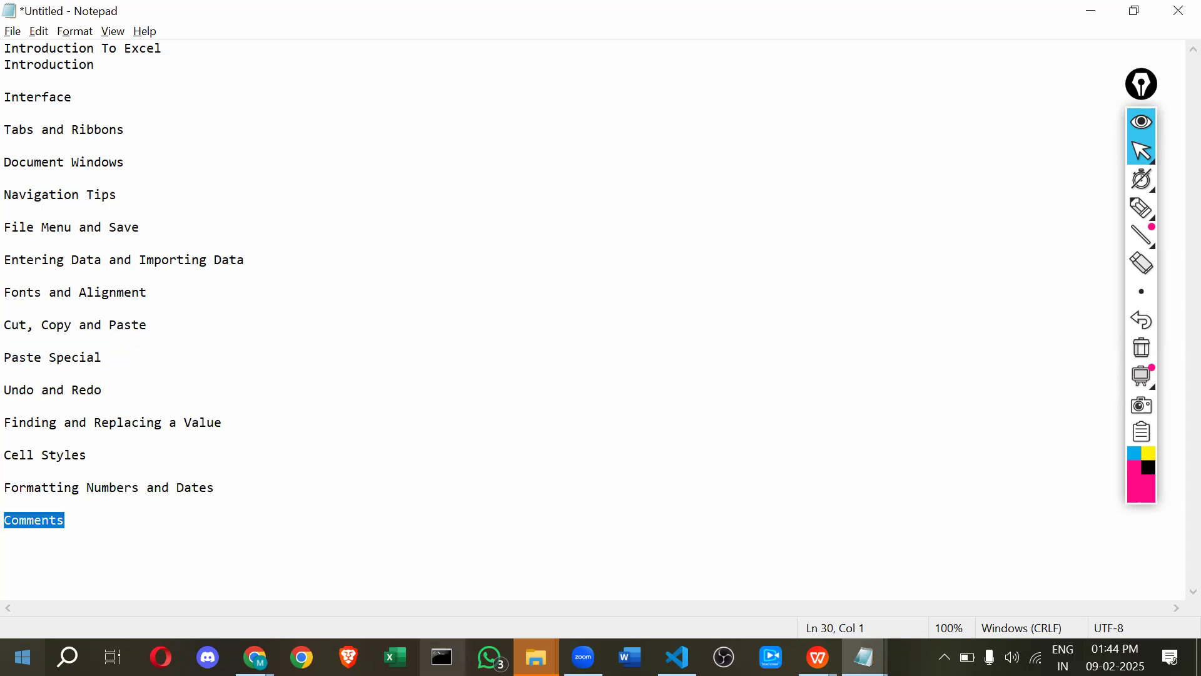
Switch to Excel and look through the templates offered for a new workbook.
{"action": "left_click", "coordinate": [395, 657]}
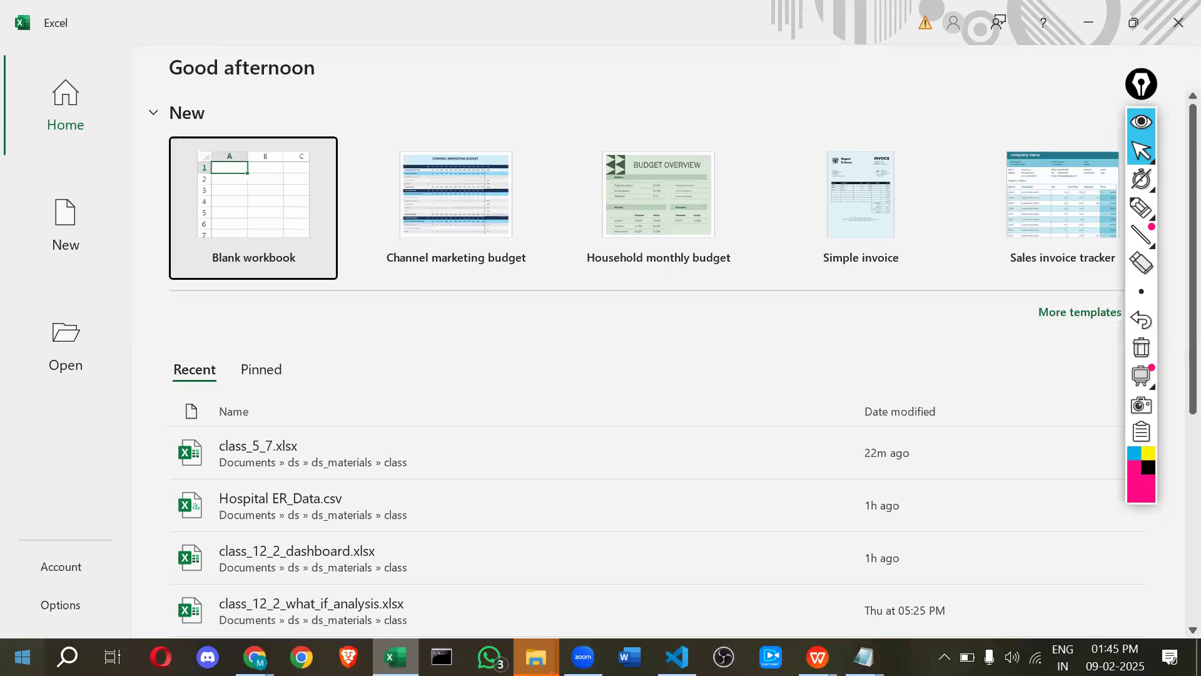
{"action": "left_click", "coordinate": [68, 217]}
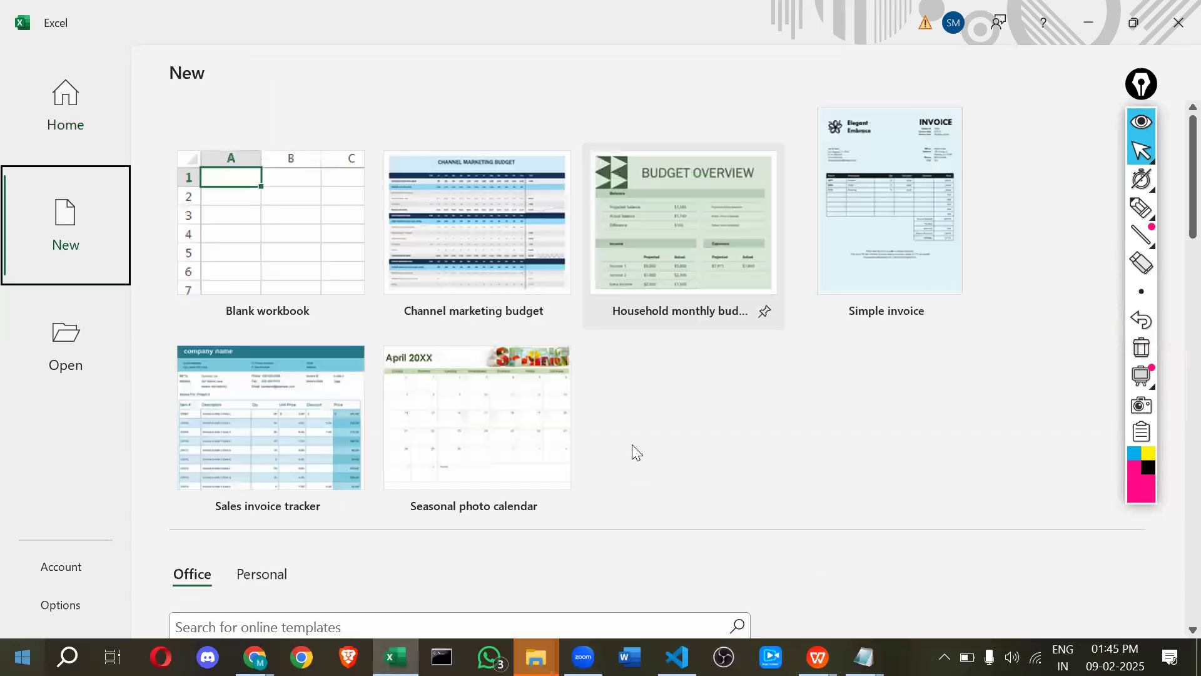
{"action": "scroll", "coordinate": [635, 448], "scroll_direction": "down", "scroll_amount": 5}
{"action": "scroll", "coordinate": [463, 415], "scroll_direction": "up", "scroll_amount": 4}
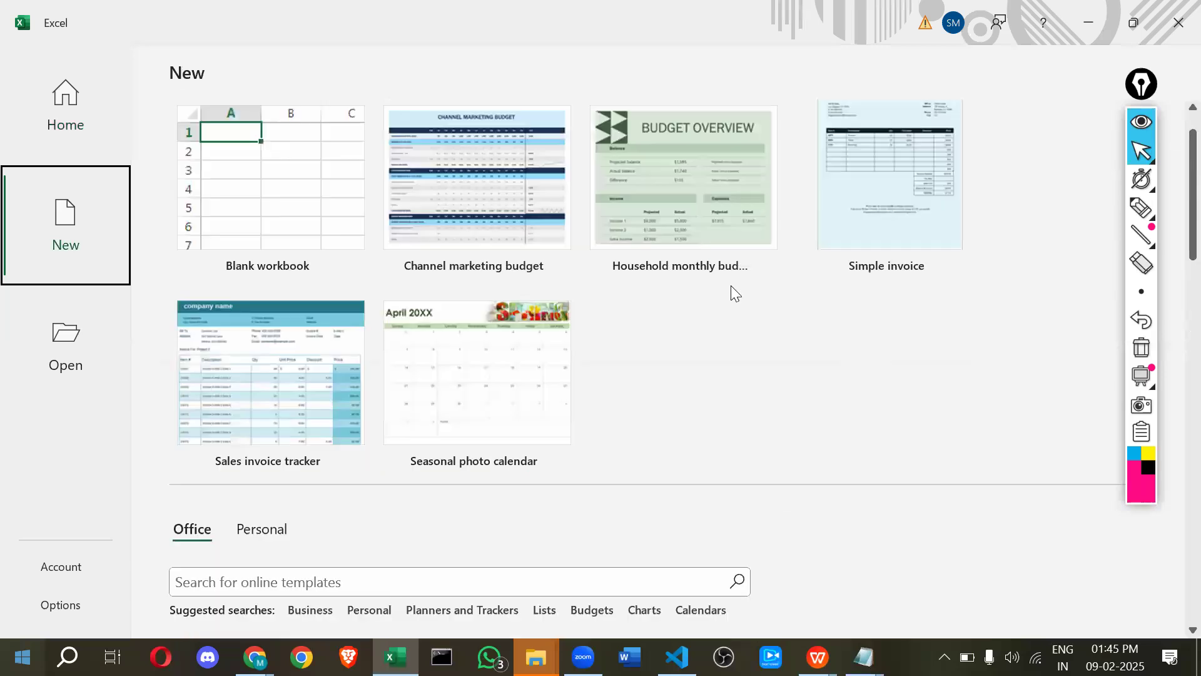
{"action": "scroll", "coordinate": [1176, 135], "scroll_direction": "up", "scroll_amount": 1}
Circle Home, New, Open, Account and Options on the start screen with the annotation pen, adding an arrow to Account.
{"action": "left_click", "coordinate": [1141, 208]}
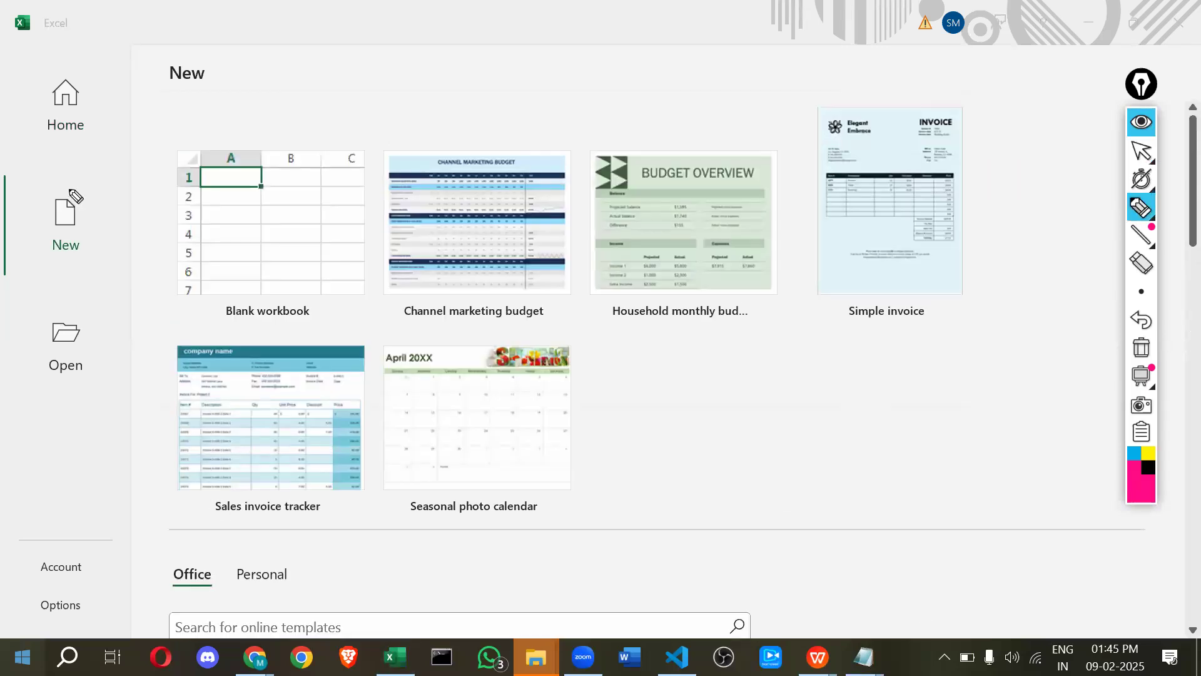
{"action": "mouse_move", "coordinate": [84, 150]}
{"action": "left_mouse_down"}
{"action": "mouse_move", "coordinate": [48, 63]}
{"action": "mouse_move", "coordinate": [66, 181]}
{"action": "left_mouse_up"}
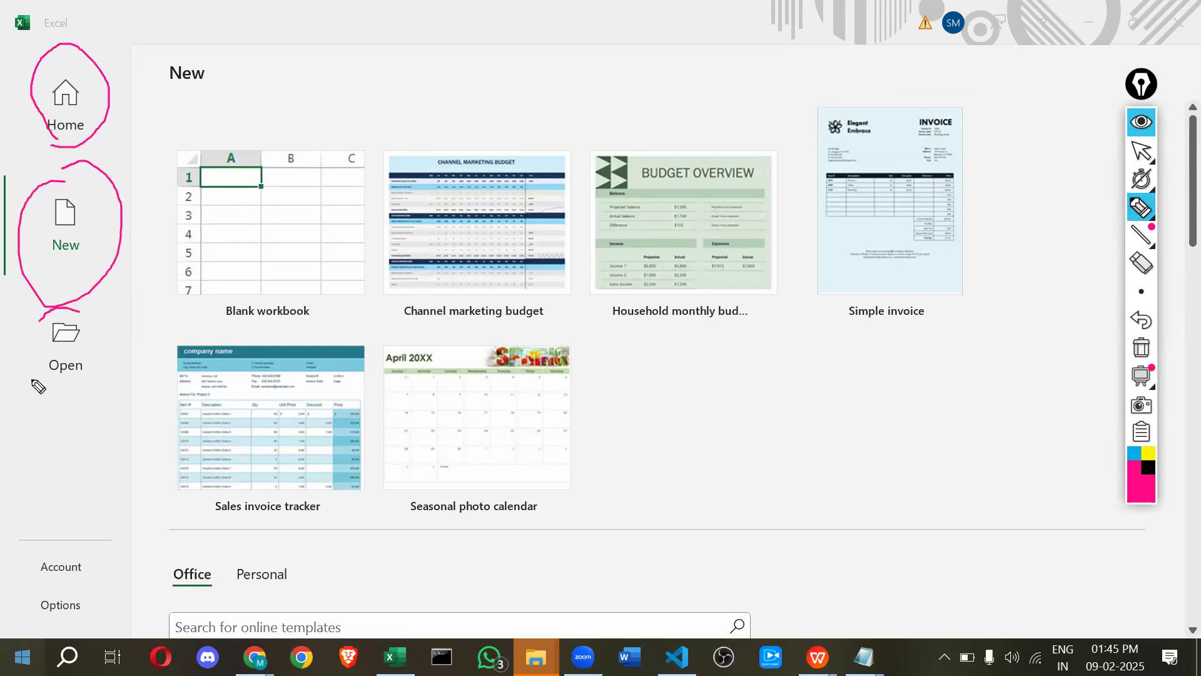
{"action": "left_click_drag", "start_coordinate": [113, 343], "coordinate": [94, 316]}
{"action": "mouse_move", "coordinate": [36, 571]}
{"action": "left_mouse_down"}
{"action": "mouse_move", "coordinate": [56, 579]}
{"action": "mouse_move", "coordinate": [48, 545]}
{"action": "mouse_move", "coordinate": [40, 594]}
{"action": "left_mouse_up"}
{"action": "mouse_move", "coordinate": [96, 510]}
{"action": "left_mouse_down"}
{"action": "mouse_move", "coordinate": [79, 549]}
{"action": "mouse_move", "coordinate": [87, 542]}
{"action": "left_mouse_up"}
{"action": "mouse_move", "coordinate": [79, 593]}
{"action": "left_mouse_down"}
{"action": "mouse_move", "coordinate": [55, 631]}
{"action": "mouse_move", "coordinate": [102, 619]}
{"action": "mouse_move", "coordinate": [82, 593]}
{"action": "left_mouse_up"}
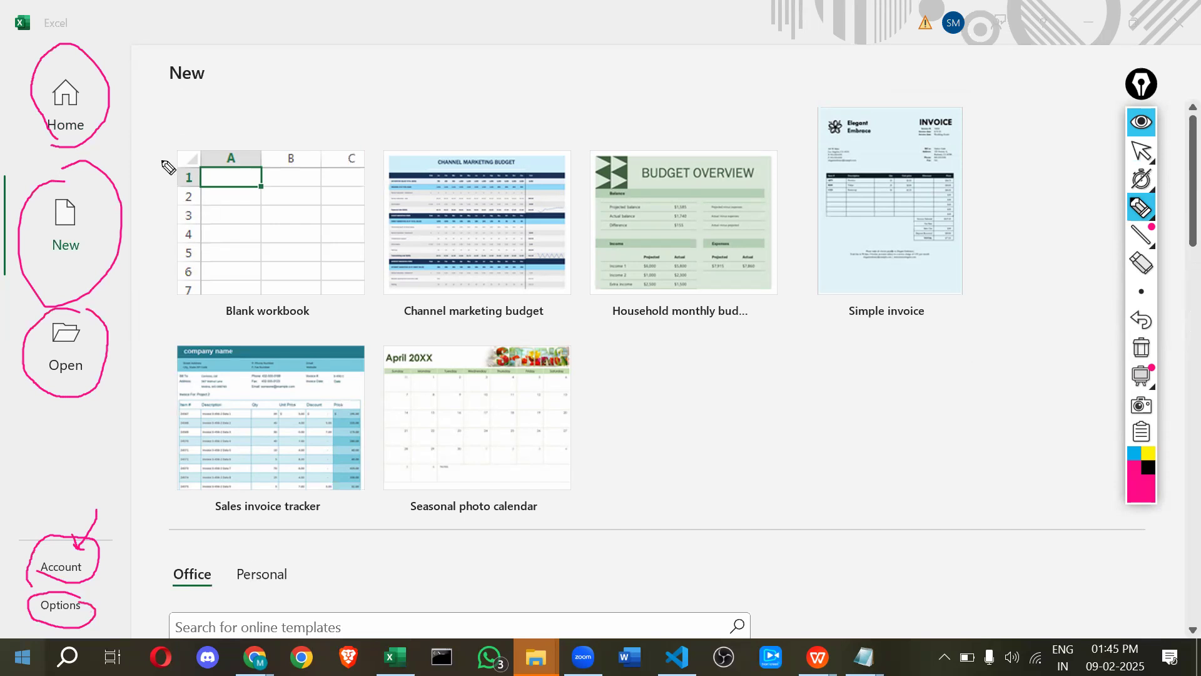
Outline the template gallery with the pen, draw an arrow towards Simple invoice, and hide the annotations.
{"action": "mouse_move", "coordinate": [169, 128]}
{"action": "left_mouse_down"}
{"action": "mouse_move", "coordinate": [927, 483]}
{"action": "mouse_move", "coordinate": [994, 178]}
{"action": "mouse_move", "coordinate": [150, 148]}
{"action": "left_mouse_up"}
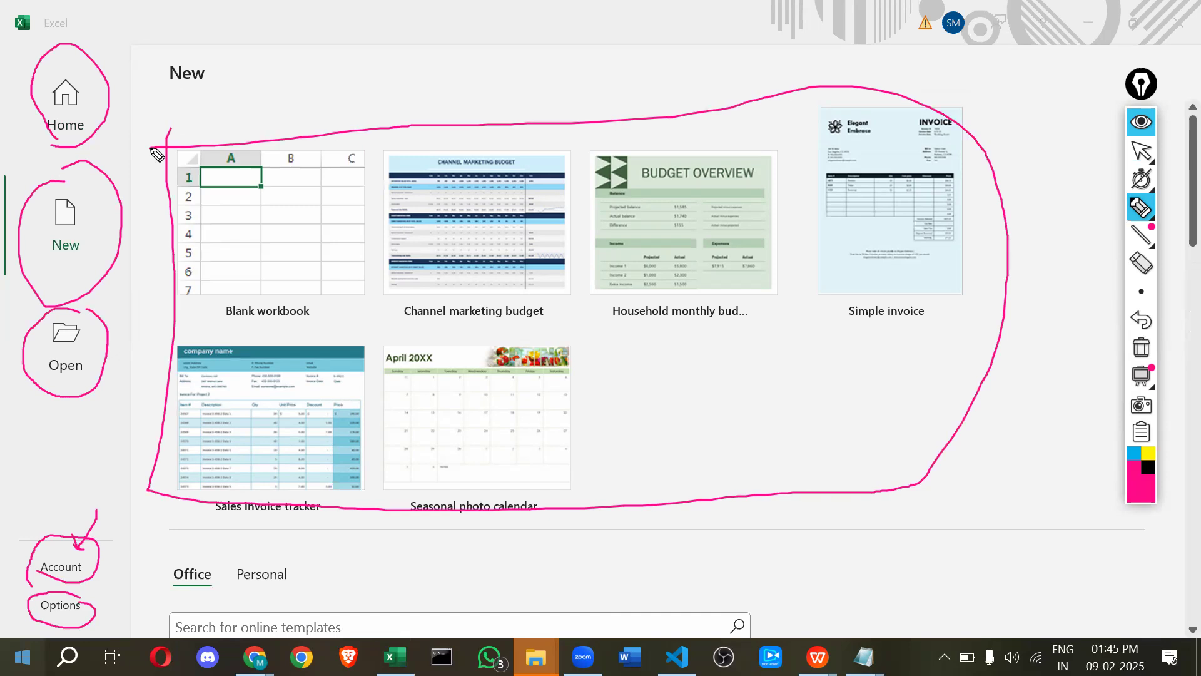
{"action": "left_click_drag", "start_coordinate": [865, 335], "coordinate": [875, 357]}
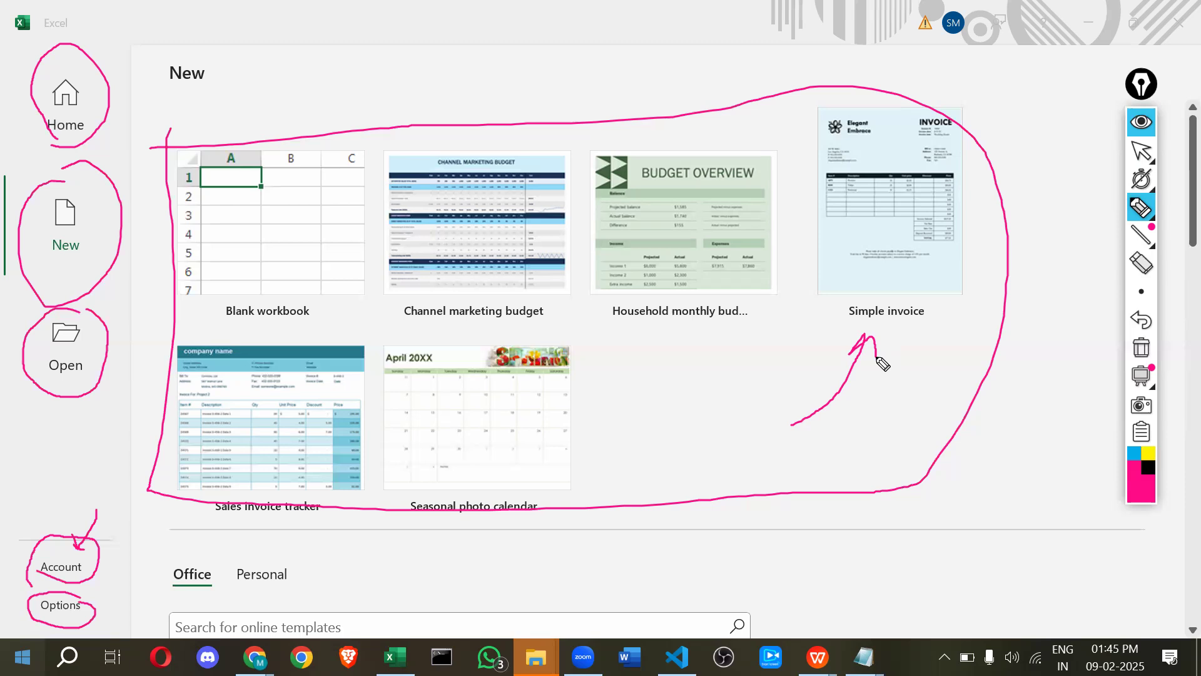
{"action": "left_click_drag", "start_coordinate": [985, 302], "coordinate": [1010, 309]}
{"action": "left_click", "coordinate": [1141, 123]}
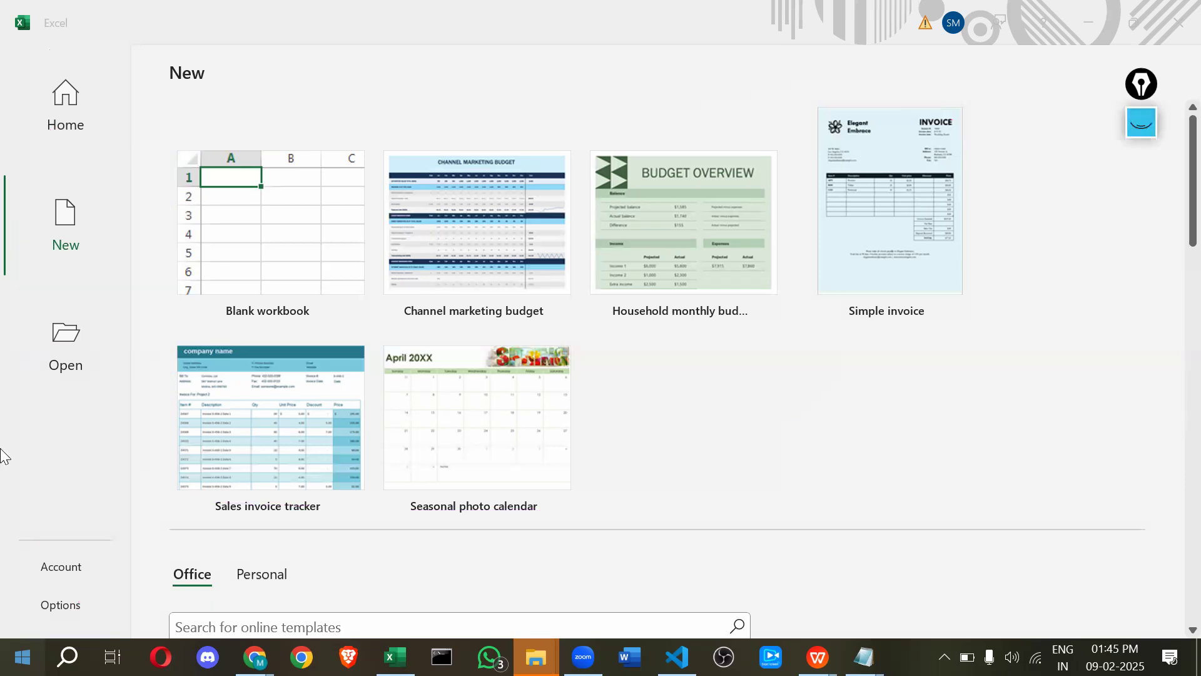
Review the Account page and the Accessibility and Customize Ribbon settings in Excel Options, leaving the options unchanged.
{"action": "left_click", "coordinate": [59, 570]}
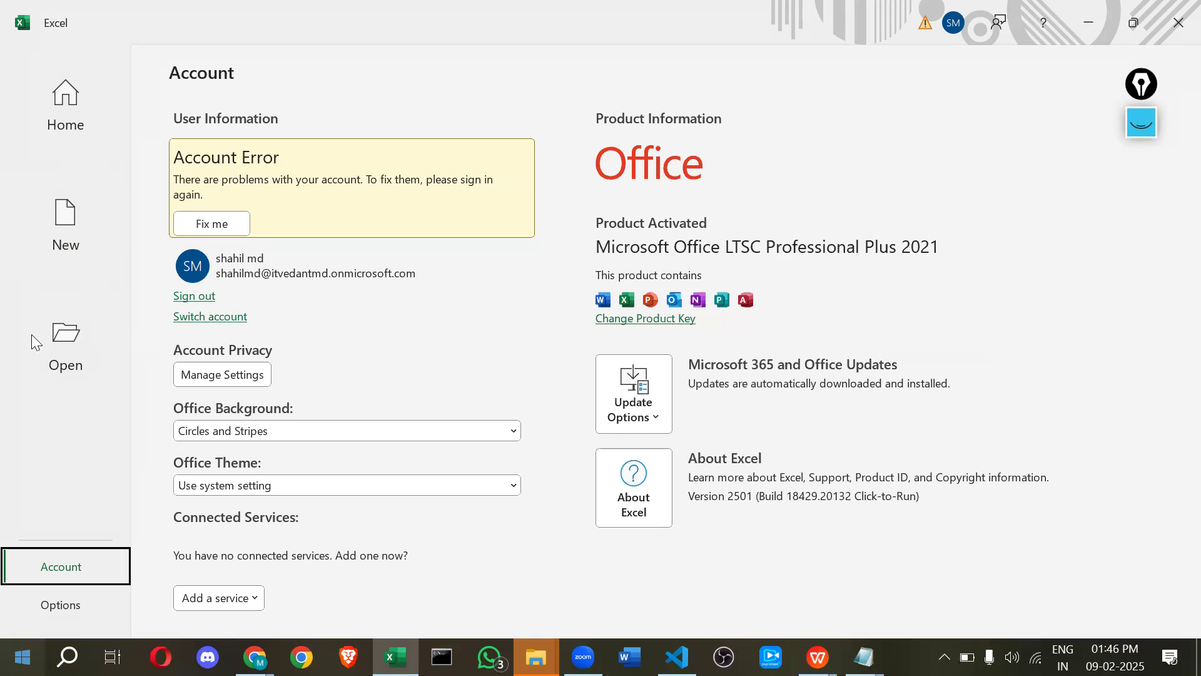
{"action": "left_click", "coordinate": [54, 605]}
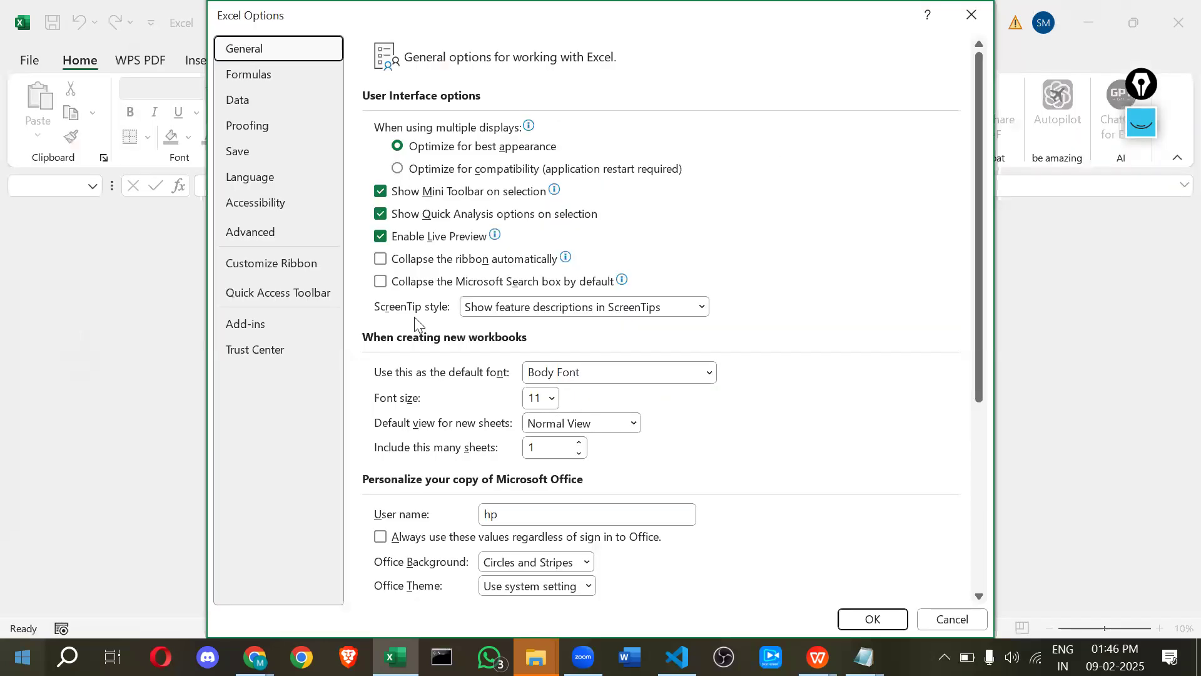
{"action": "left_click", "coordinate": [270, 134]}
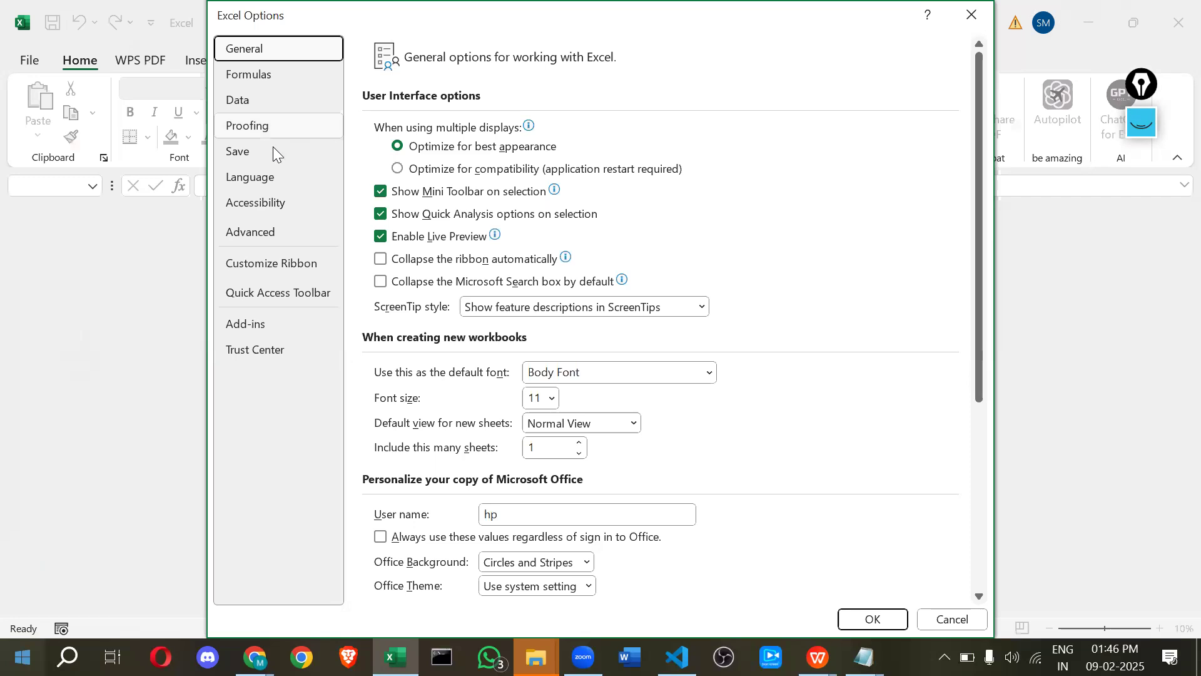
{"action": "left_click", "coordinate": [273, 200]}
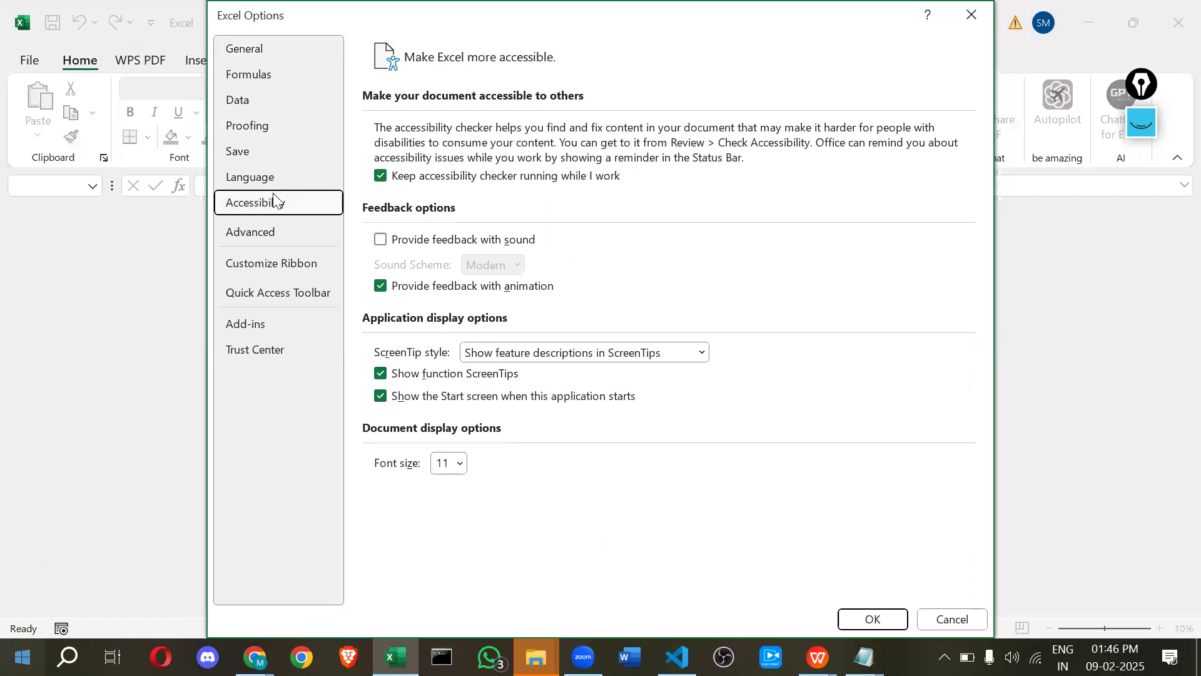
{"action": "left_click", "coordinate": [267, 269]}
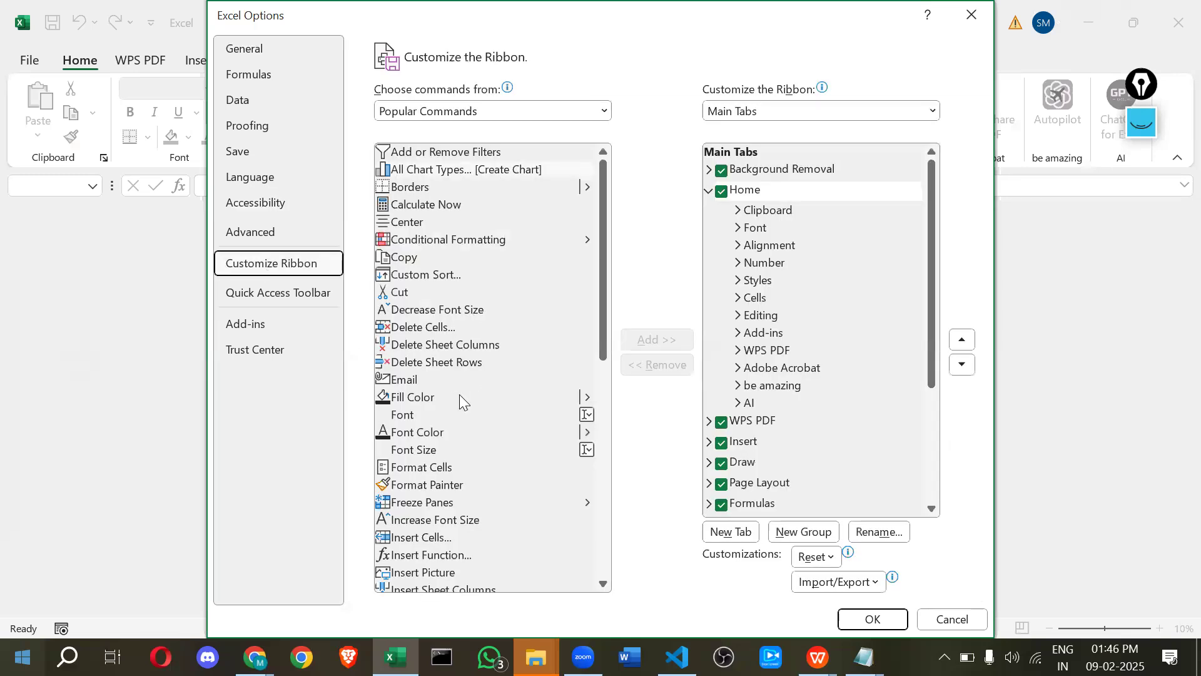
{"action": "scroll", "coordinate": [459, 393], "scroll_direction": "down", "scroll_amount": 3}
{"action": "scroll", "coordinate": [459, 390], "scroll_direction": "up", "scroll_amount": 4}
{"action": "left_click", "coordinate": [971, 14]}
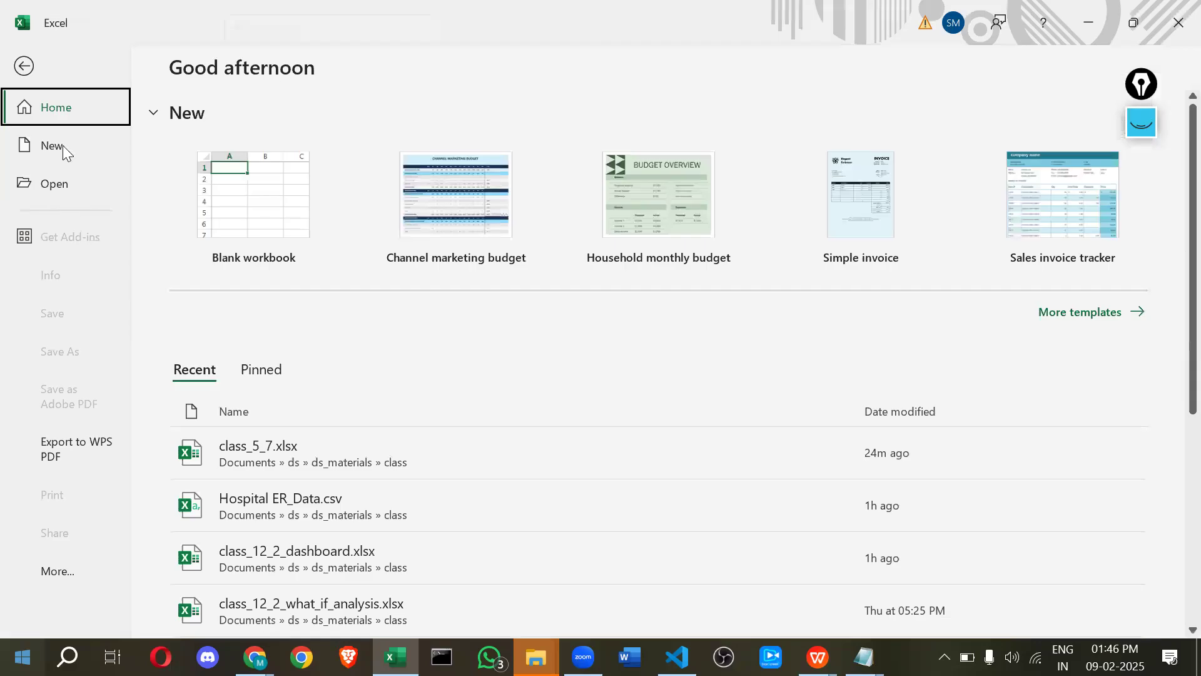
Browse the templates for new workbooks and create a workbook from the Simple invoice template.
{"action": "left_click", "coordinate": [62, 145]}
{"action": "scroll", "coordinate": [415, 477], "scroll_direction": "down", "scroll_amount": 2}
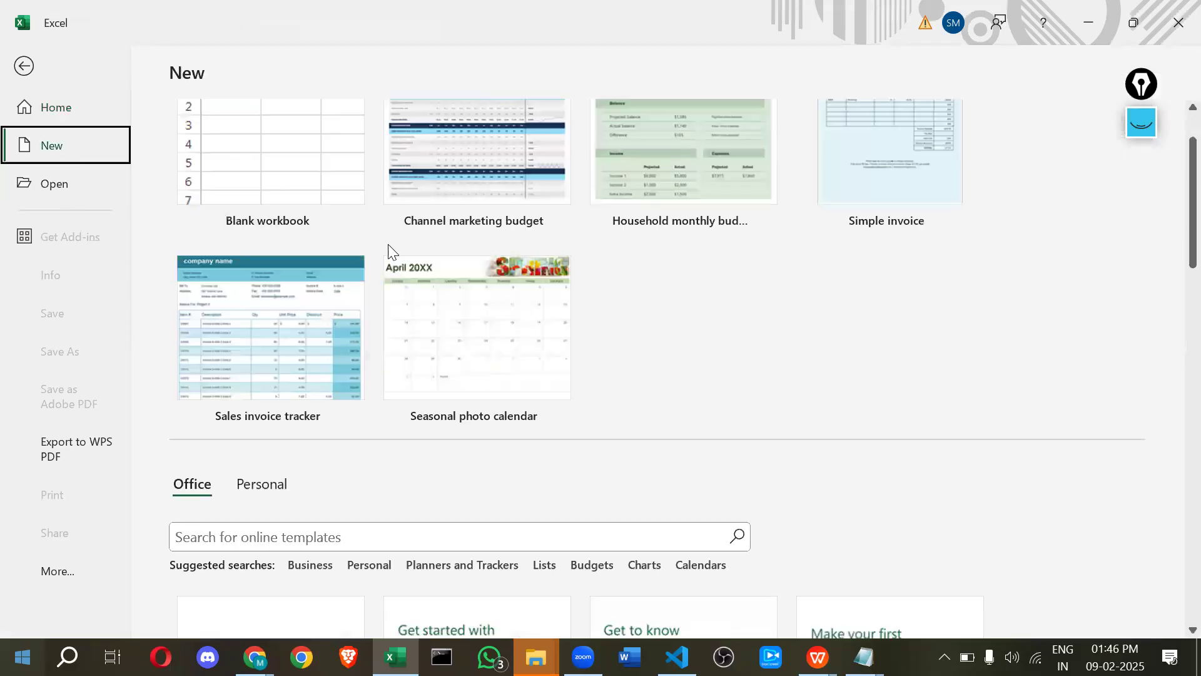
{"action": "scroll", "coordinate": [325, 375], "scroll_direction": "down", "scroll_amount": 1}
{"action": "scroll", "coordinate": [238, 442], "scroll_direction": "down", "scroll_amount": 1}
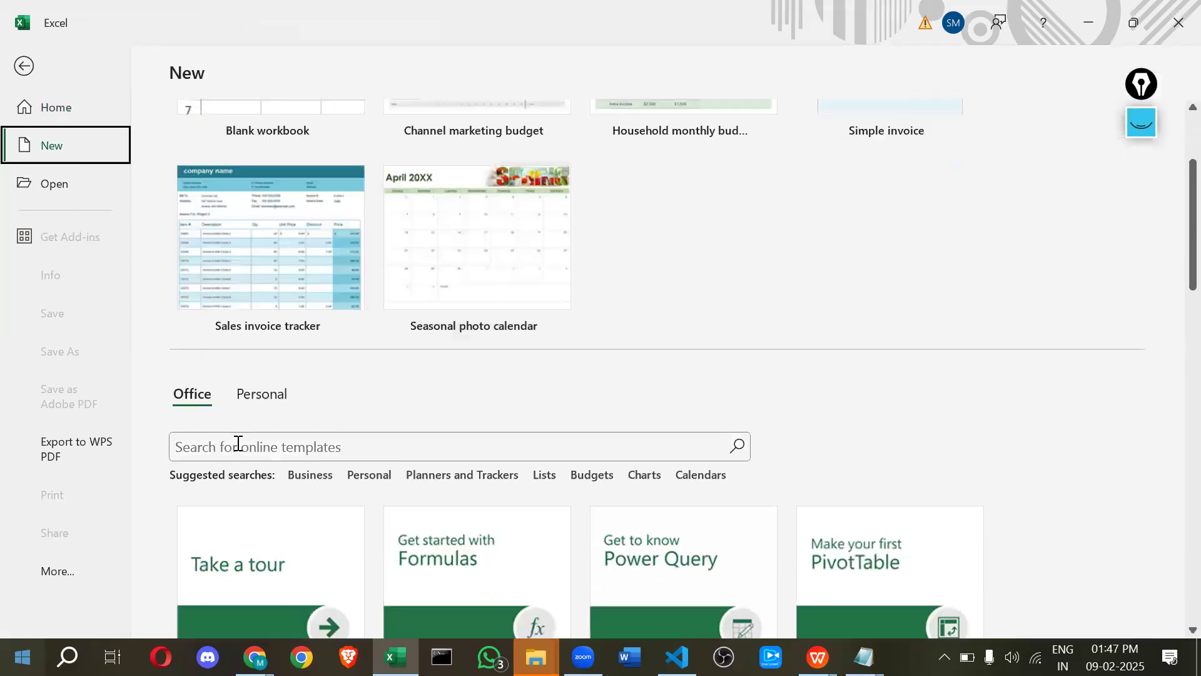
{"action": "left_click", "coordinate": [239, 443]}
{"action": "scroll", "coordinate": [236, 441], "scroll_direction": "down", "scroll_amount": 2}
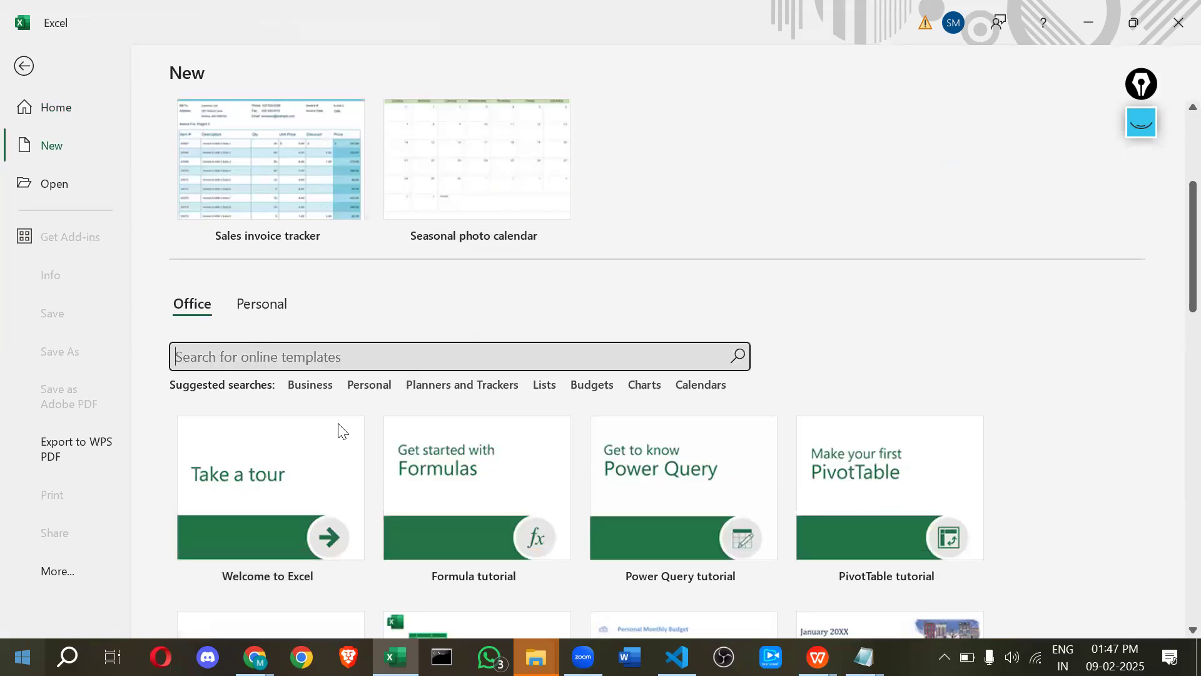
{"action": "scroll", "coordinate": [826, 254], "scroll_direction": "up", "scroll_amount": 6}
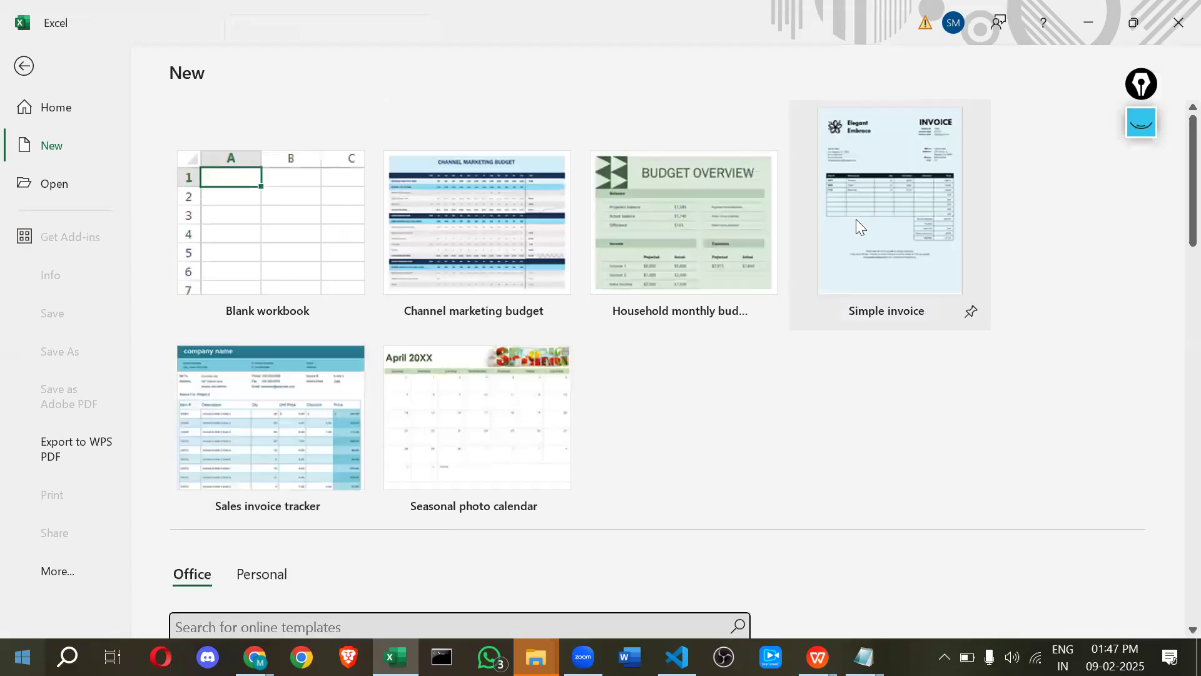
{"action": "left_click", "coordinate": [856, 219]}
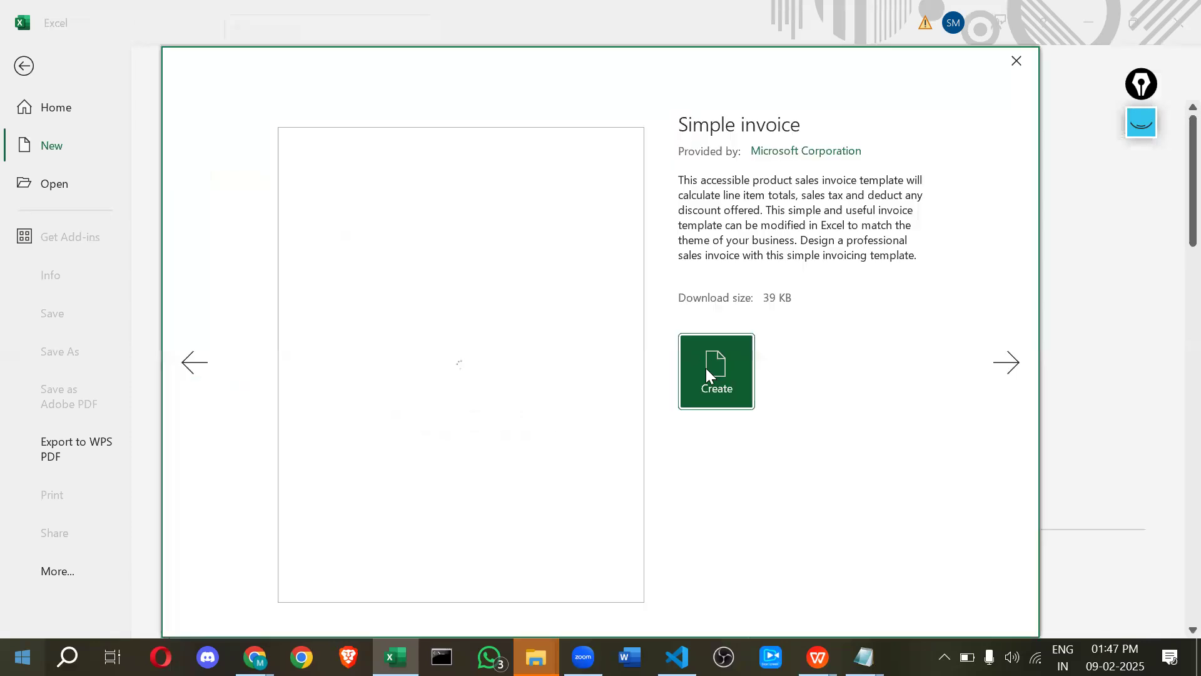
{"action": "left_click", "coordinate": [705, 368]}
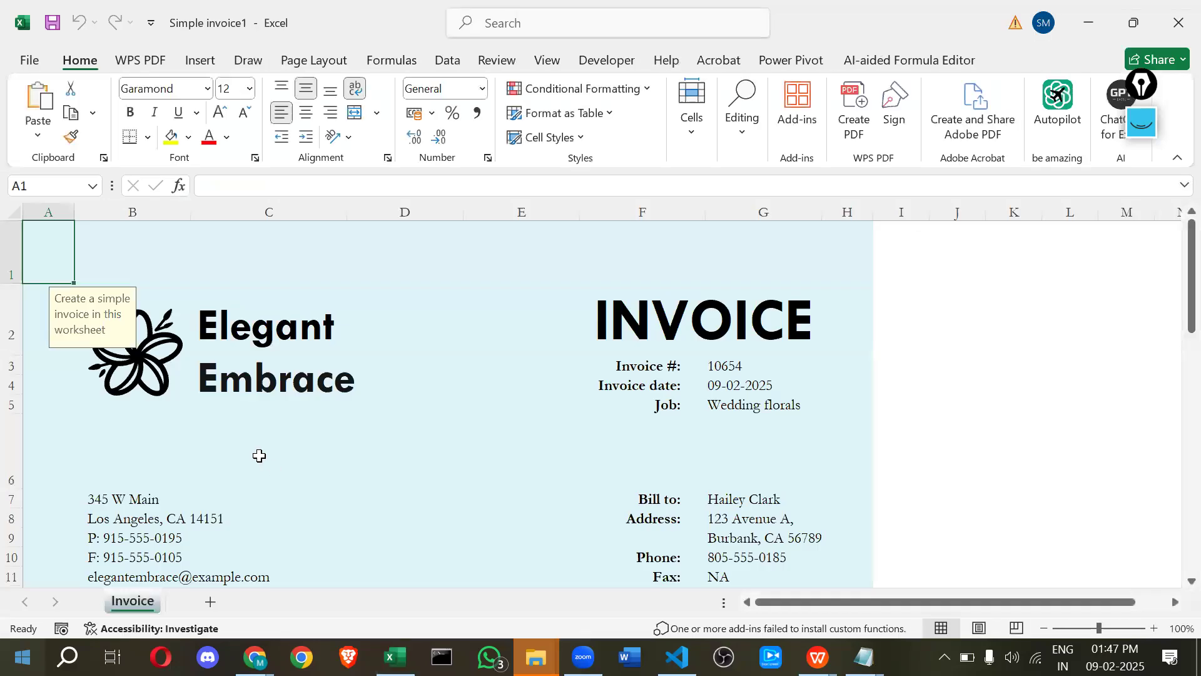
Examine the invoice layout and inspect the Price formula in the Peonies row.
{"action": "scroll", "coordinate": [273, 467], "scroll_direction": "down", "scroll_amount": 7}
{"action": "scroll", "coordinate": [781, 529], "scroll_direction": "up", "scroll_amount": 6}
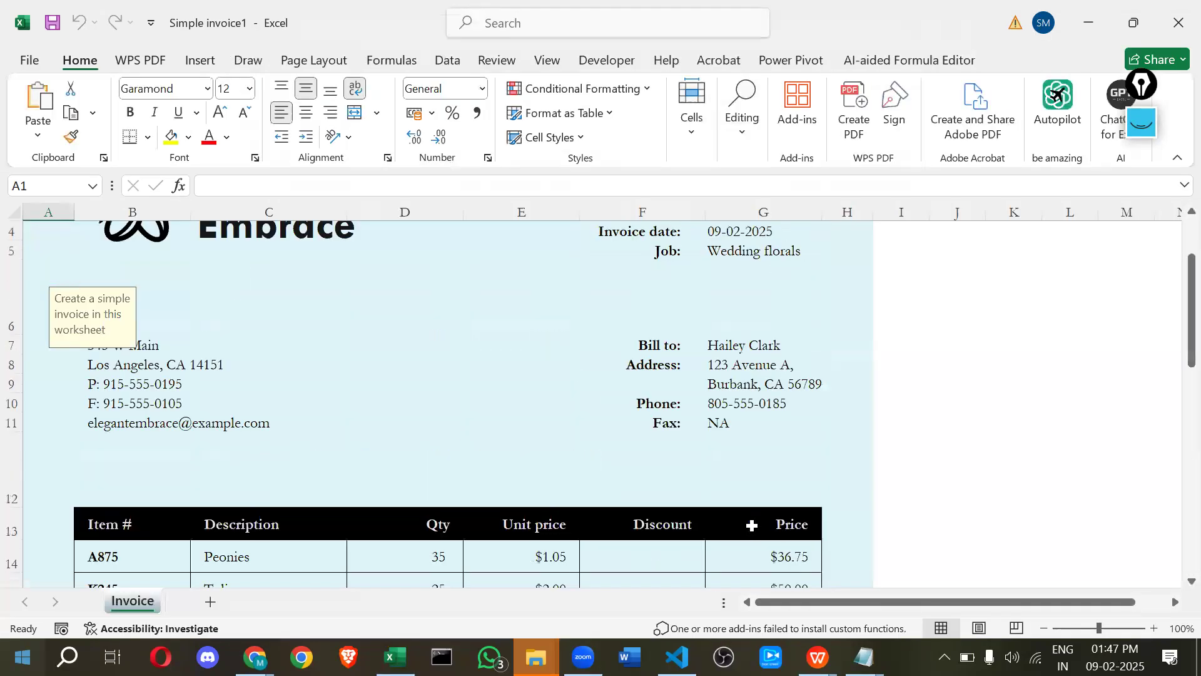
{"action": "scroll", "coordinate": [785, 444], "scroll_direction": "down", "scroll_amount": 1}
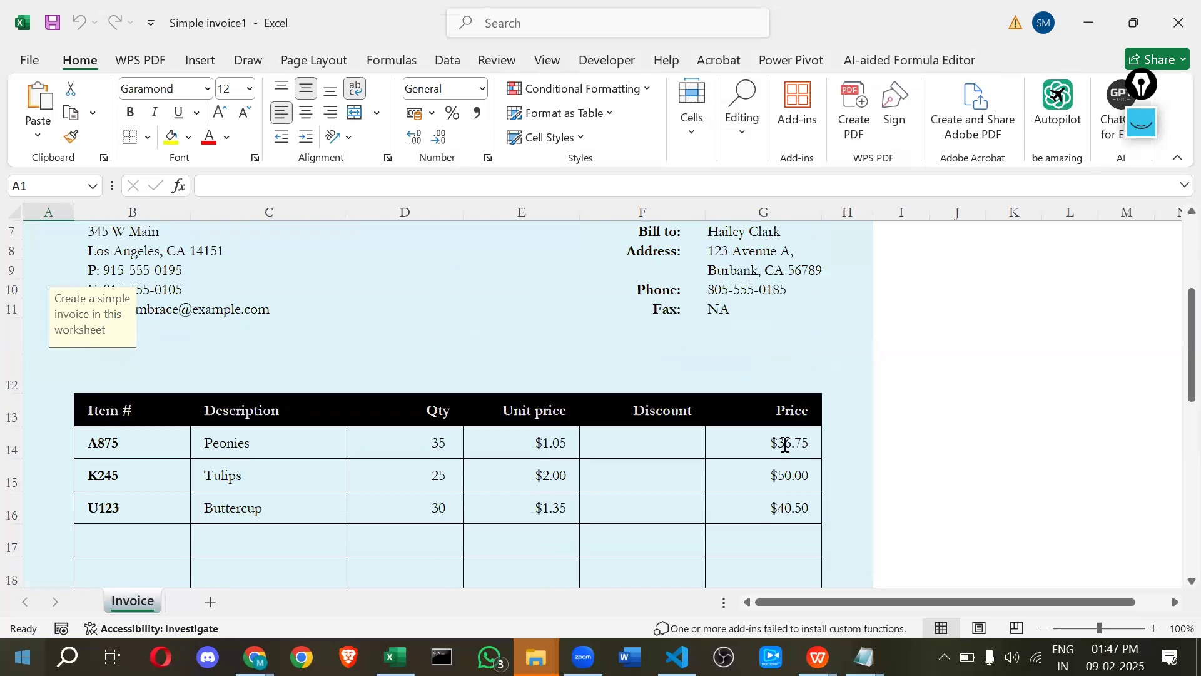
{"action": "double_click", "coordinate": [784, 444]}
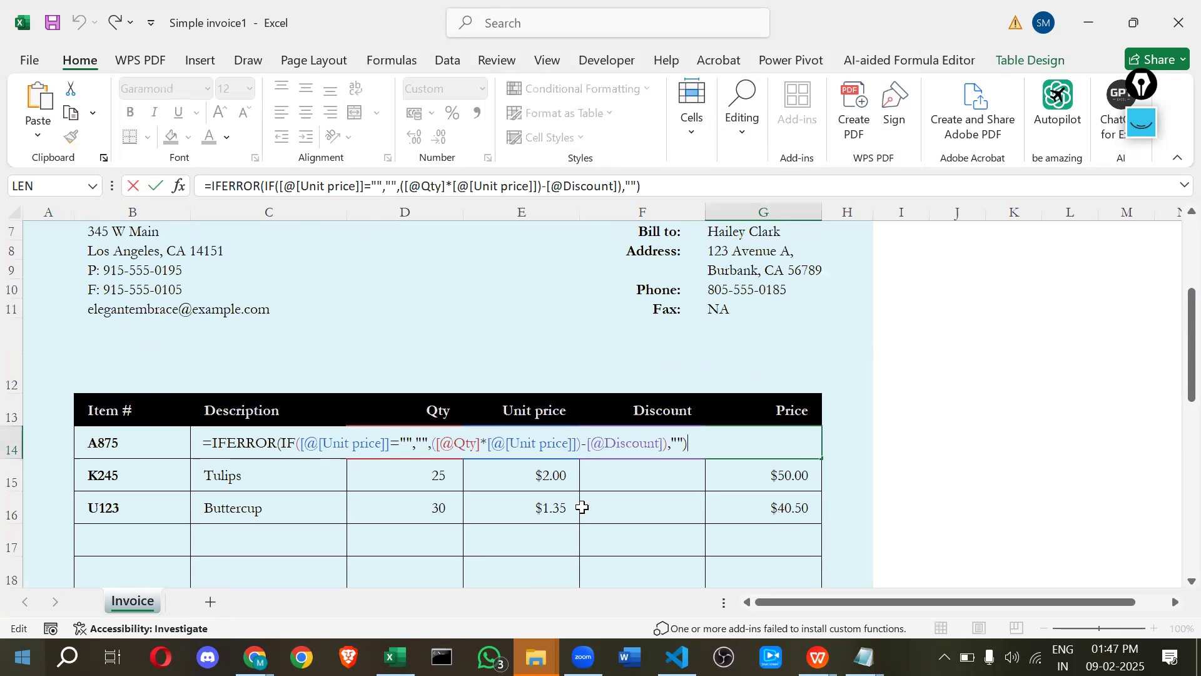
{"action": "key", "text": "Return"}
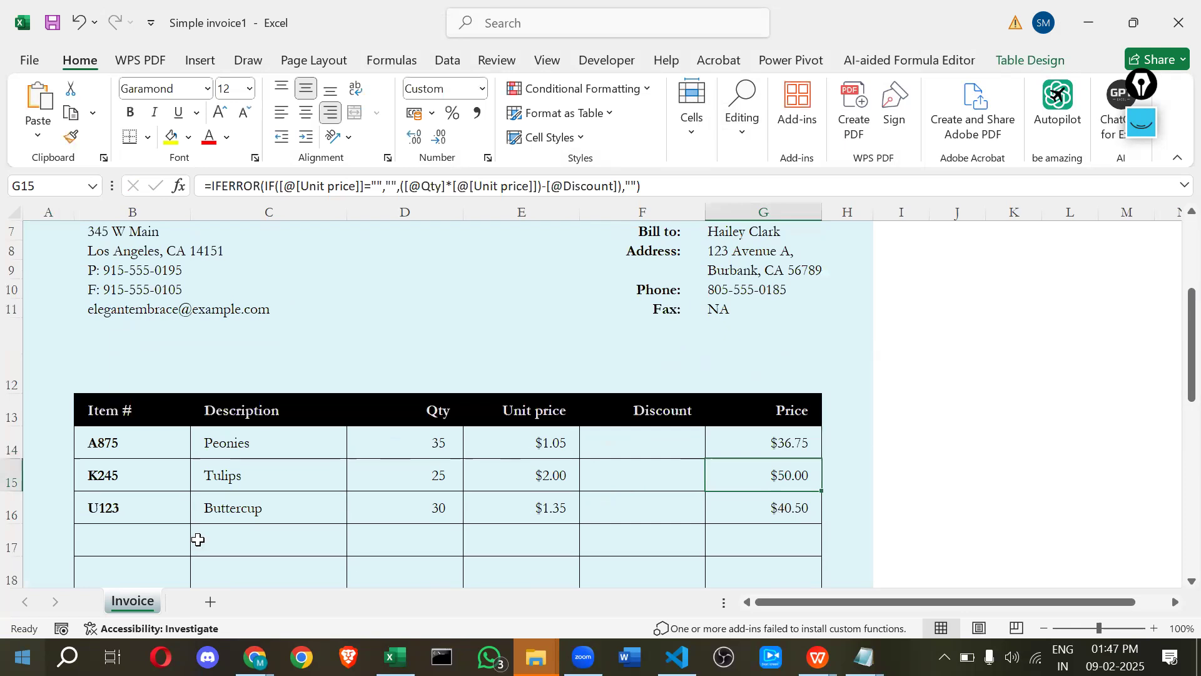
Add a new worksheet after the Invoice sheet in the Simple invoice1 workbook.
{"action": "scroll", "coordinate": [203, 575], "scroll_direction": "down", "scroll_amount": 1}
{"action": "scroll", "coordinate": [207, 610], "scroll_direction": "down", "scroll_amount": 3}
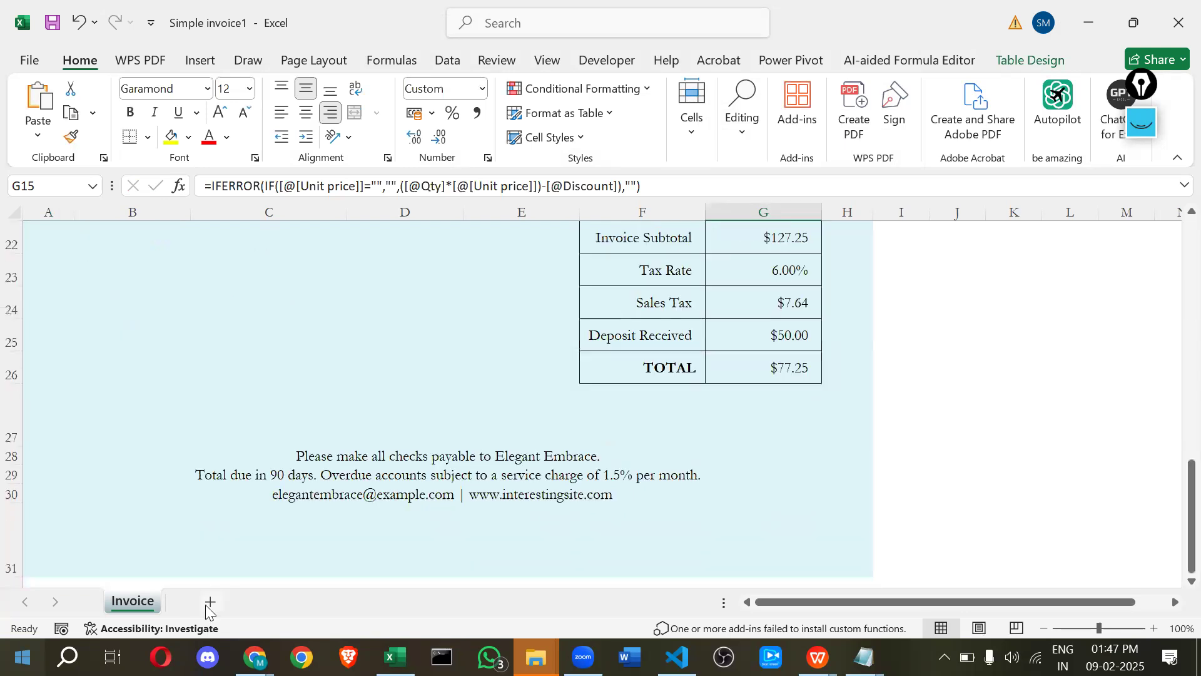
{"action": "left_click", "coordinate": [209, 602]}
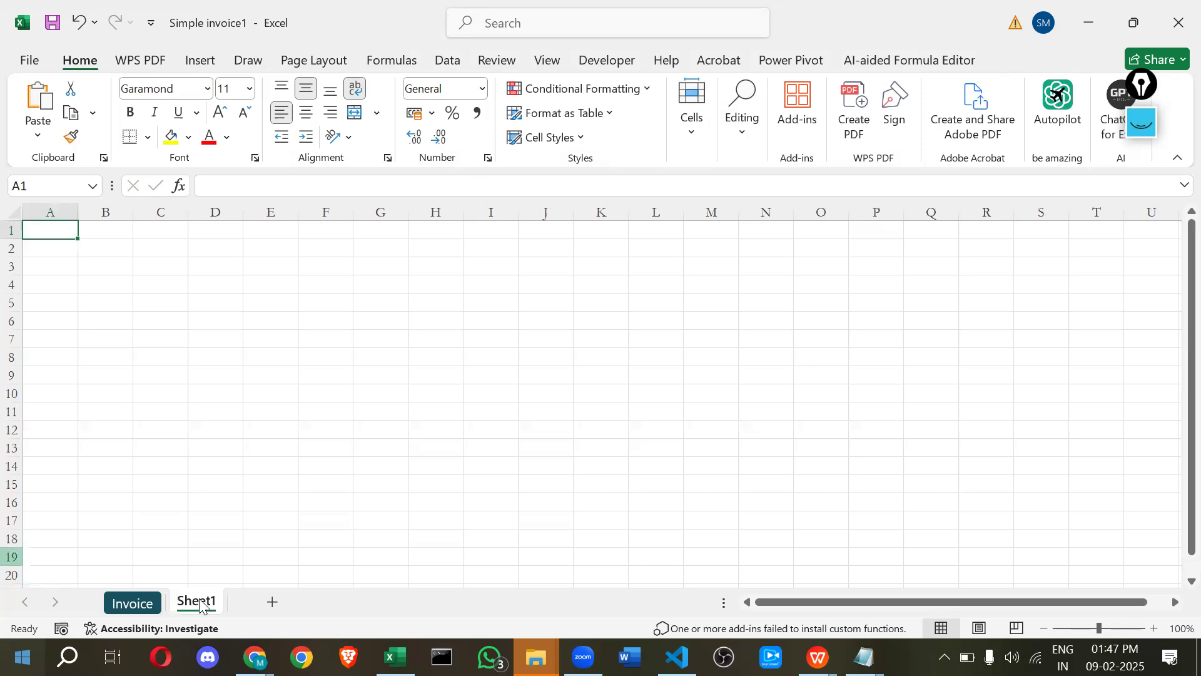
Create a blank workbook and highlight several cell ranges in its grid, finishing with A1:A4 selected.
{"action": "left_click", "coordinate": [24, 61]}
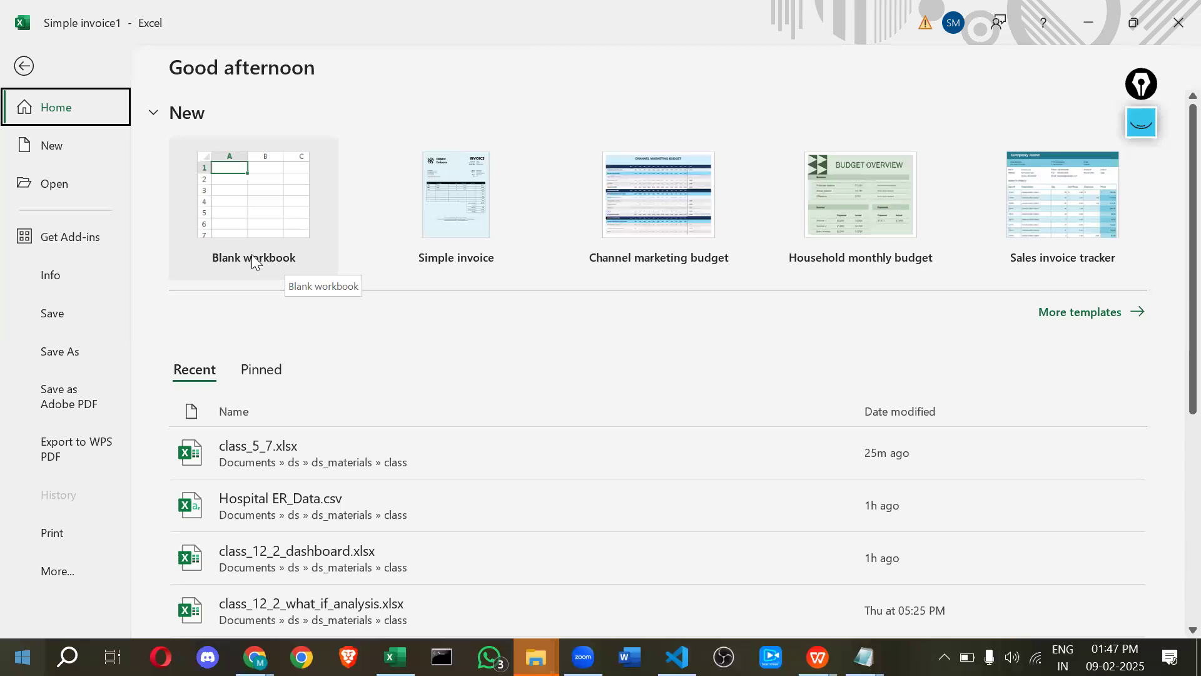
{"action": "left_click", "coordinate": [263, 219]}
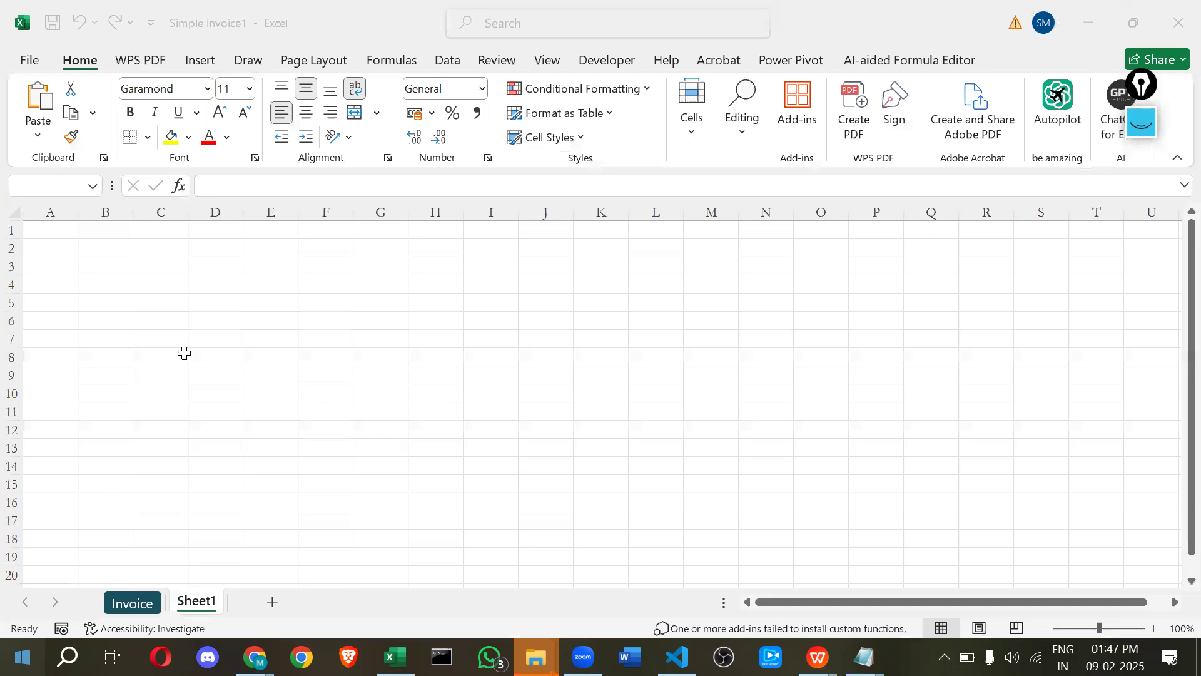
{"action": "left_click_drag", "start_coordinate": [55, 241], "coordinate": [74, 491]}
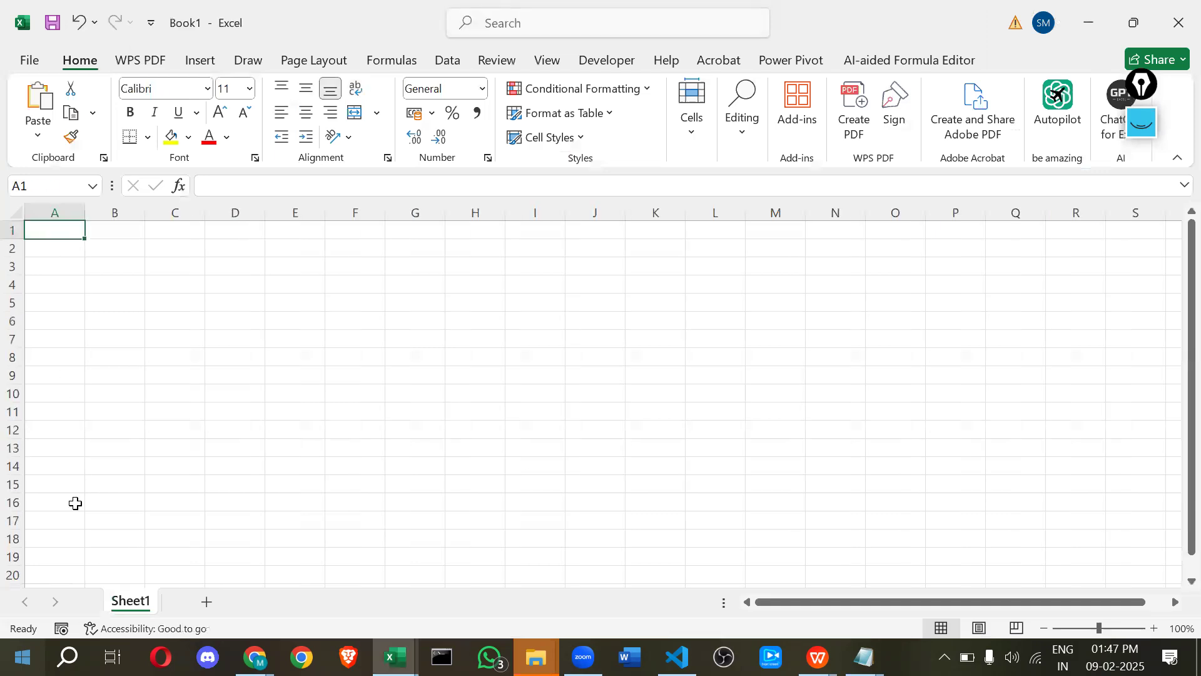
{"action": "left_click_drag", "start_coordinate": [841, 530], "coordinate": [847, 530]}
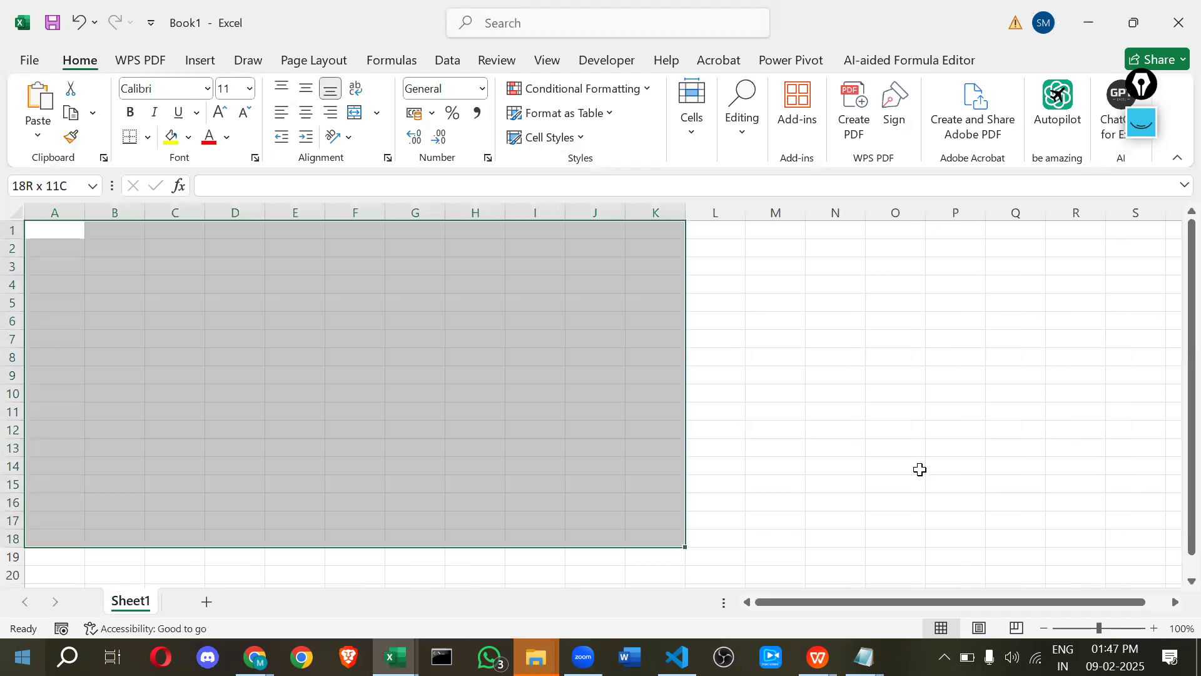
{"action": "left_click", "coordinate": [919, 469]}
{"action": "left_click_drag", "start_coordinate": [36, 237], "coordinate": [328, 501]}
{"action": "left_click", "coordinate": [174, 539]}
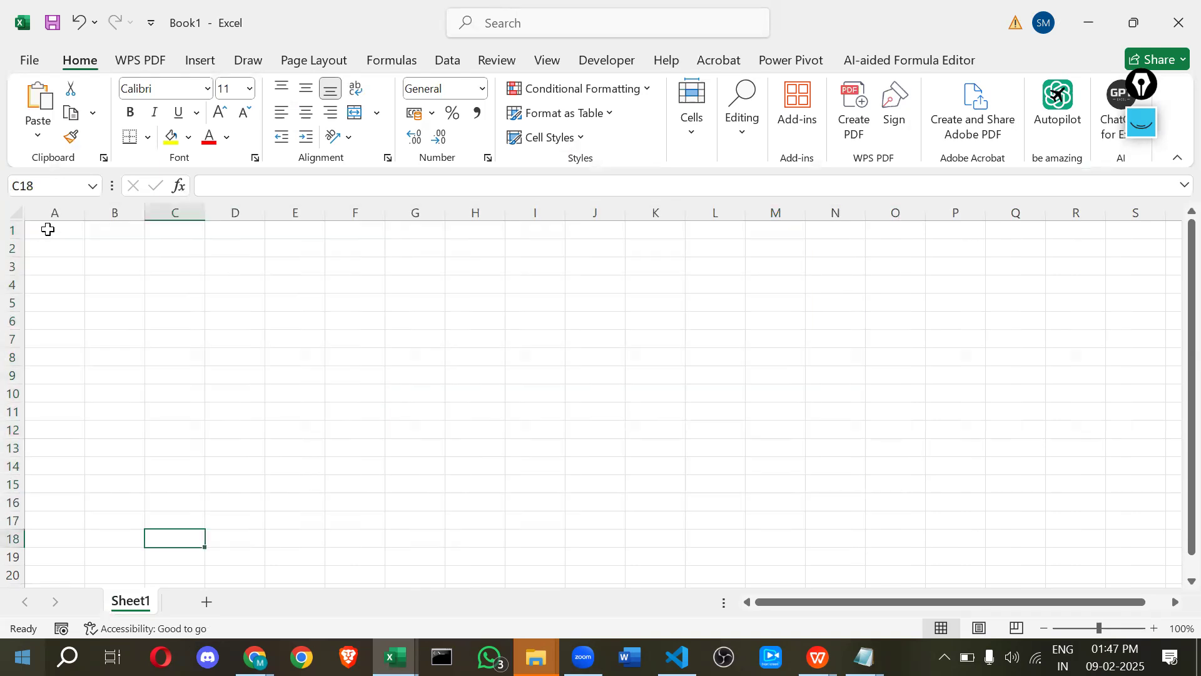
{"action": "left_click_drag", "start_coordinate": [54, 231], "coordinate": [53, 281]}
Clear the old pen annotations and mark the column and row header edges on the sheet with short handwritten labels.
{"action": "left_click", "coordinate": [1141, 124]}
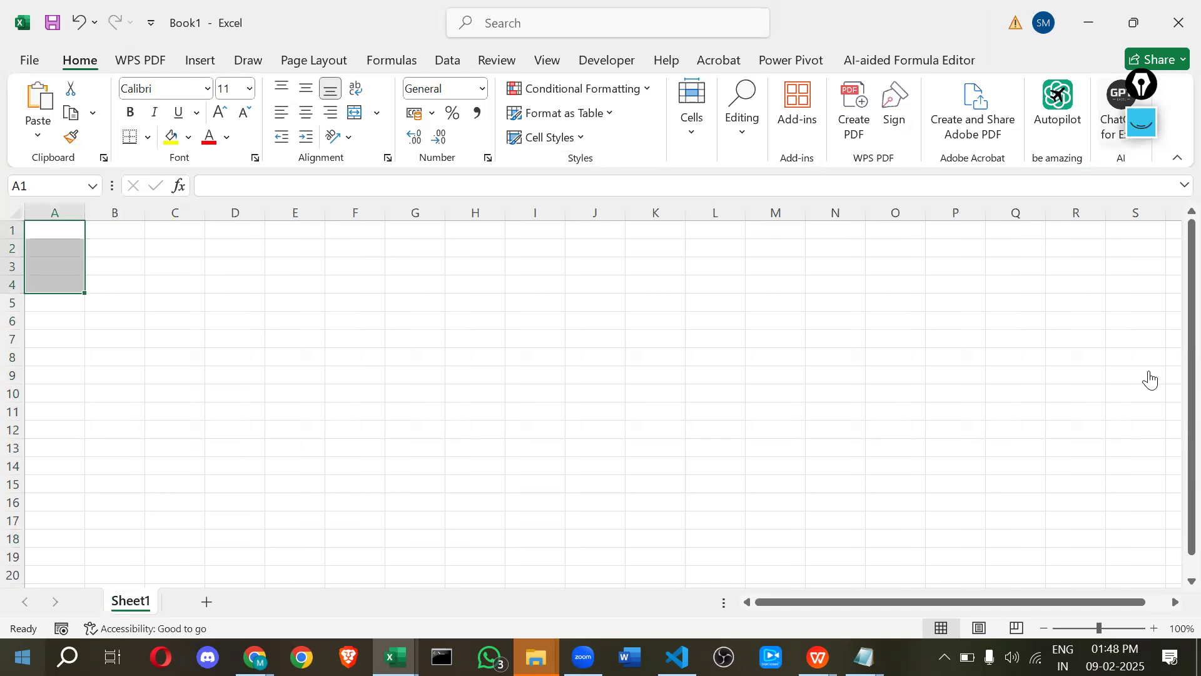
{"action": "left_click", "coordinate": [1142, 346]}
{"action": "left_click_drag", "start_coordinate": [25, 223], "coordinate": [298, 229]}
{"action": "mouse_move", "coordinate": [22, 458]}
{"action": "left_mouse_down"}
{"action": "mouse_move", "coordinate": [25, 223]}
{"action": "mouse_move", "coordinate": [85, 274]}
{"action": "left_mouse_up"}
{"action": "mouse_move", "coordinate": [46, 185]}
{"action": "left_mouse_down"}
{"action": "mouse_move", "coordinate": [46, 198]}
{"action": "mouse_move", "coordinate": [63, 200]}
{"action": "mouse_move", "coordinate": [11, 220]}
{"action": "left_mouse_up"}
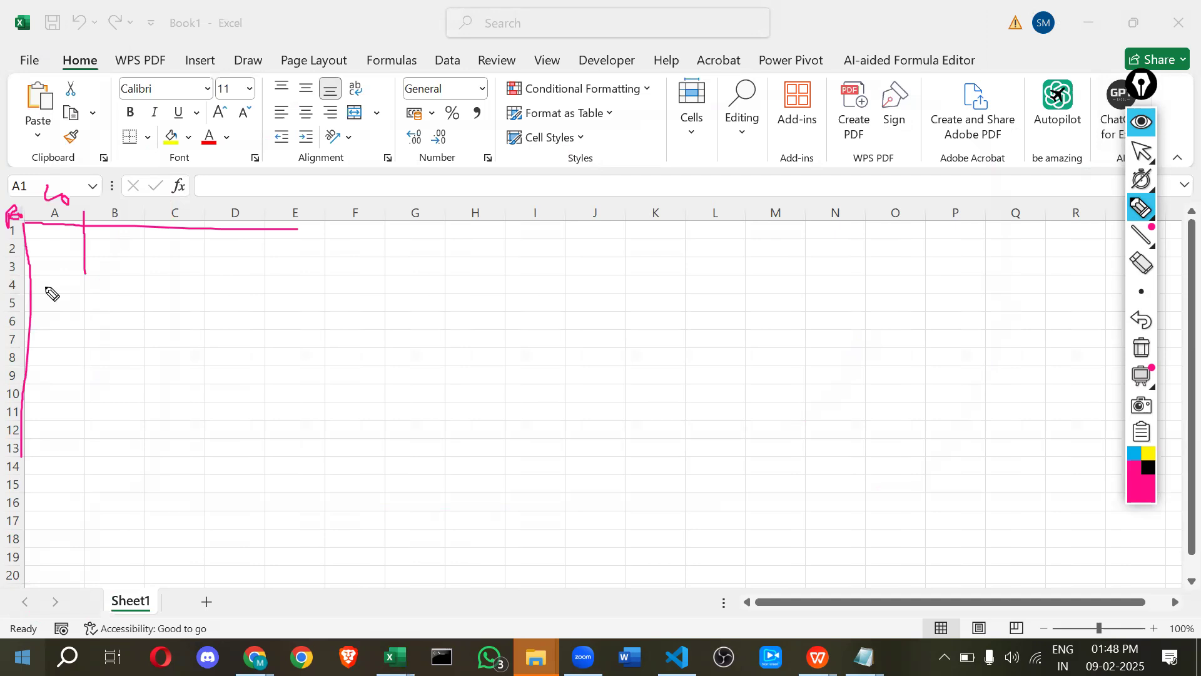
Draw where row 2 and column B meet, outline cell B2 and handwrite "Cell" beneath it.
{"action": "left_click_drag", "start_coordinate": [11, 243], "coordinate": [90, 246]}
{"action": "mouse_move", "coordinate": [85, 243]}
{"action": "left_mouse_down"}
{"action": "mouse_move", "coordinate": [125, 259]}
{"action": "mouse_move", "coordinate": [146, 251]}
{"action": "mouse_move", "coordinate": [89, 246]}
{"action": "mouse_move", "coordinate": [102, 293]}
{"action": "left_mouse_up"}
{"action": "mouse_move", "coordinate": [103, 287]}
{"action": "left_mouse_down"}
{"action": "mouse_move", "coordinate": [116, 289]}
{"action": "mouse_move", "coordinate": [124, 268]}
{"action": "mouse_move", "coordinate": [133, 284]}
{"action": "left_mouse_up"}
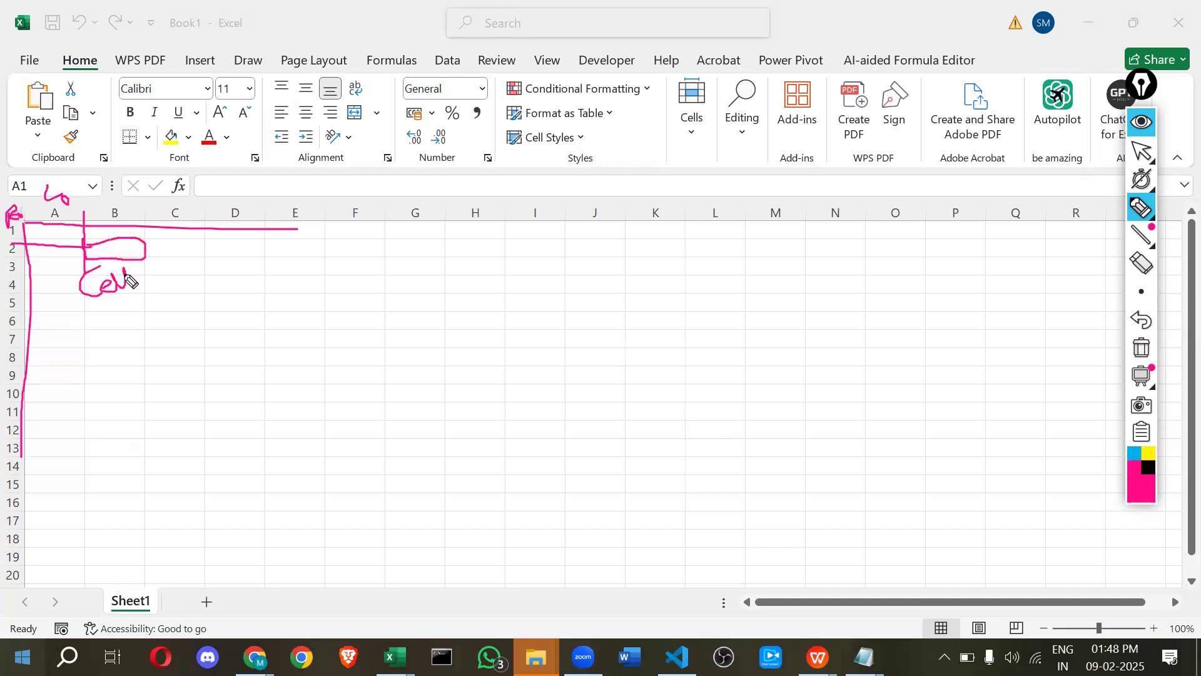
Outline the neighbouring cell, label it C2 and the one beside it D2 with the pen, and hide the annotations.
{"action": "mouse_move", "coordinate": [144, 238]}
{"action": "left_mouse_down"}
{"action": "mouse_move", "coordinate": [201, 259]}
{"action": "mouse_move", "coordinate": [187, 242]}
{"action": "mouse_move", "coordinate": [147, 246]}
{"action": "left_mouse_up"}
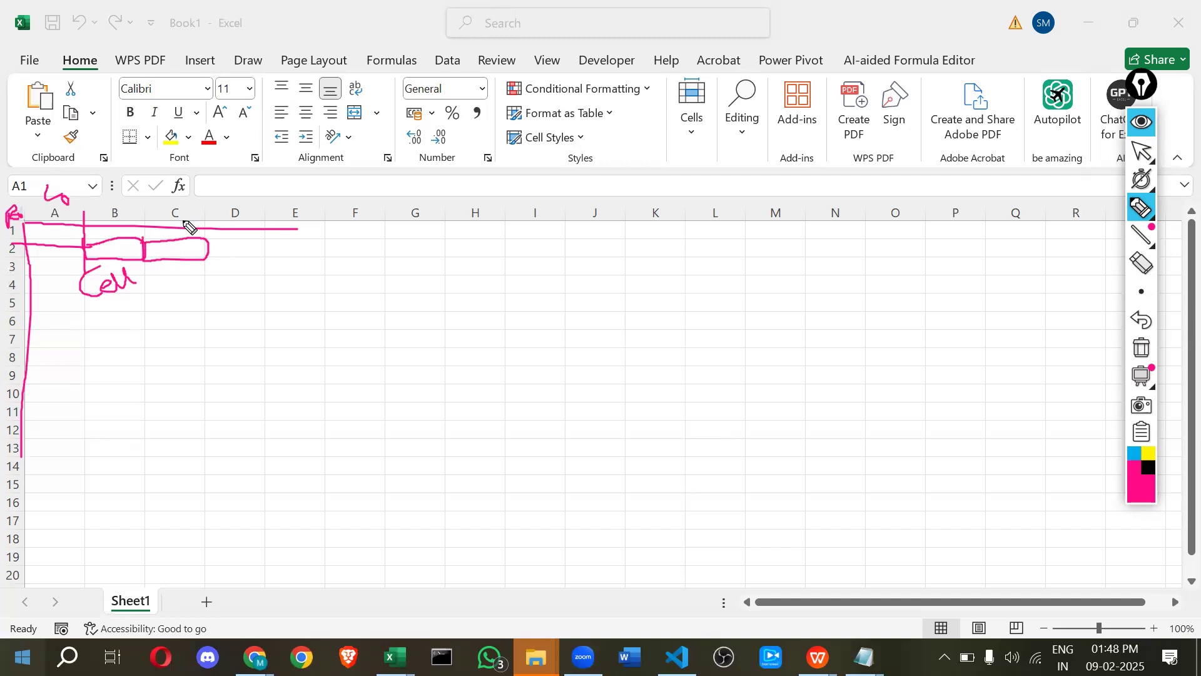
{"action": "left_click_drag", "start_coordinate": [183, 218], "coordinate": [197, 255]}
{"action": "left_click_drag", "start_coordinate": [236, 217], "coordinate": [238, 239]}
{"action": "mouse_move", "coordinate": [210, 239]}
{"action": "left_mouse_down"}
{"action": "mouse_move", "coordinate": [260, 239]}
{"action": "mouse_move", "coordinate": [223, 253]}
{"action": "mouse_move", "coordinate": [253, 251]}
{"action": "left_mouse_up"}
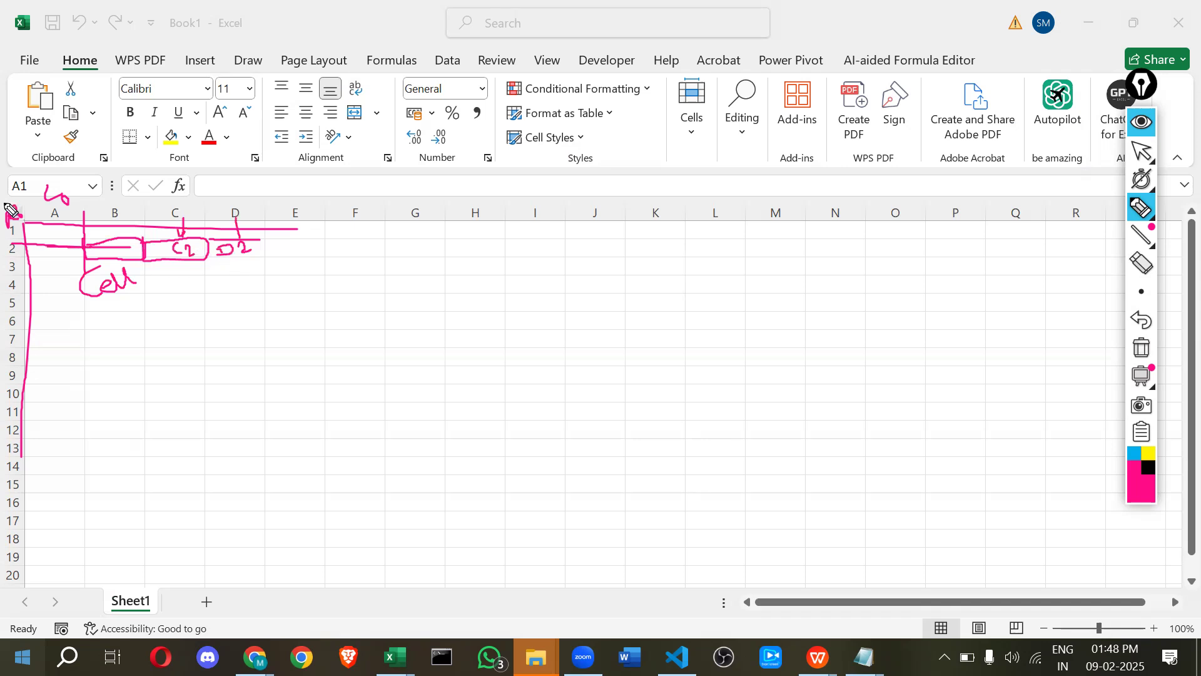
{"action": "left_click", "coordinate": [1134, 126]}
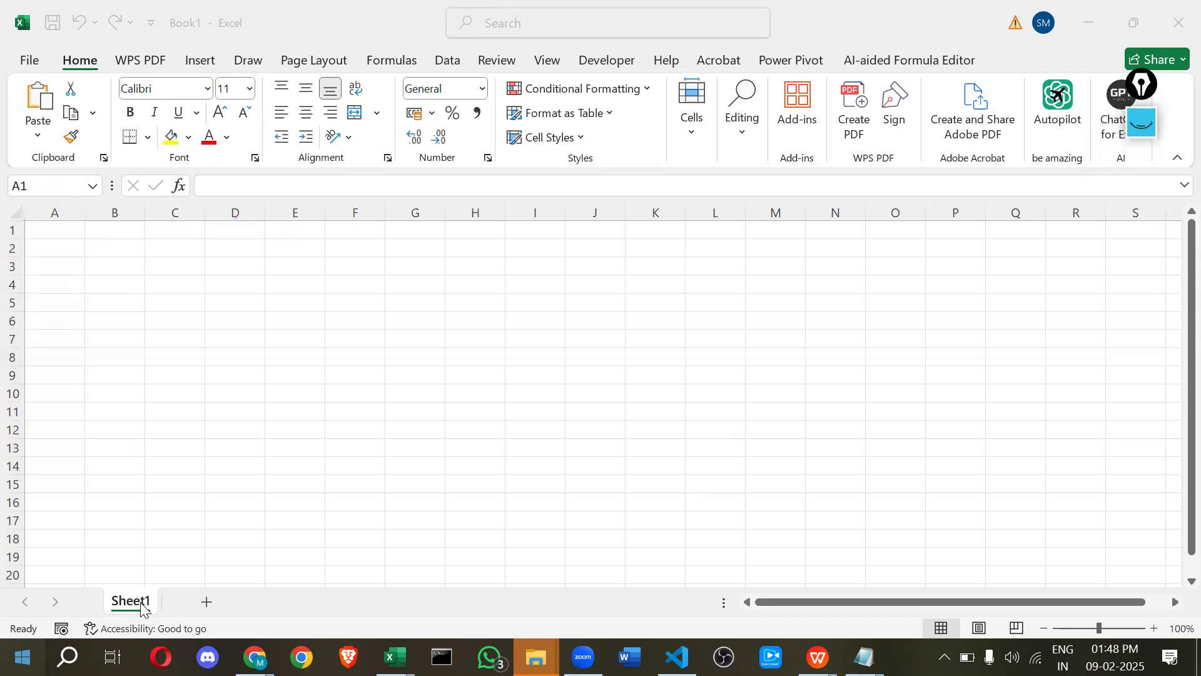
Add a second worksheet to Book1 and copy its Sheet1 into the Simple invoice1 workbook before that workbook's Sheet1.
{"action": "left_click", "coordinate": [207, 603]}
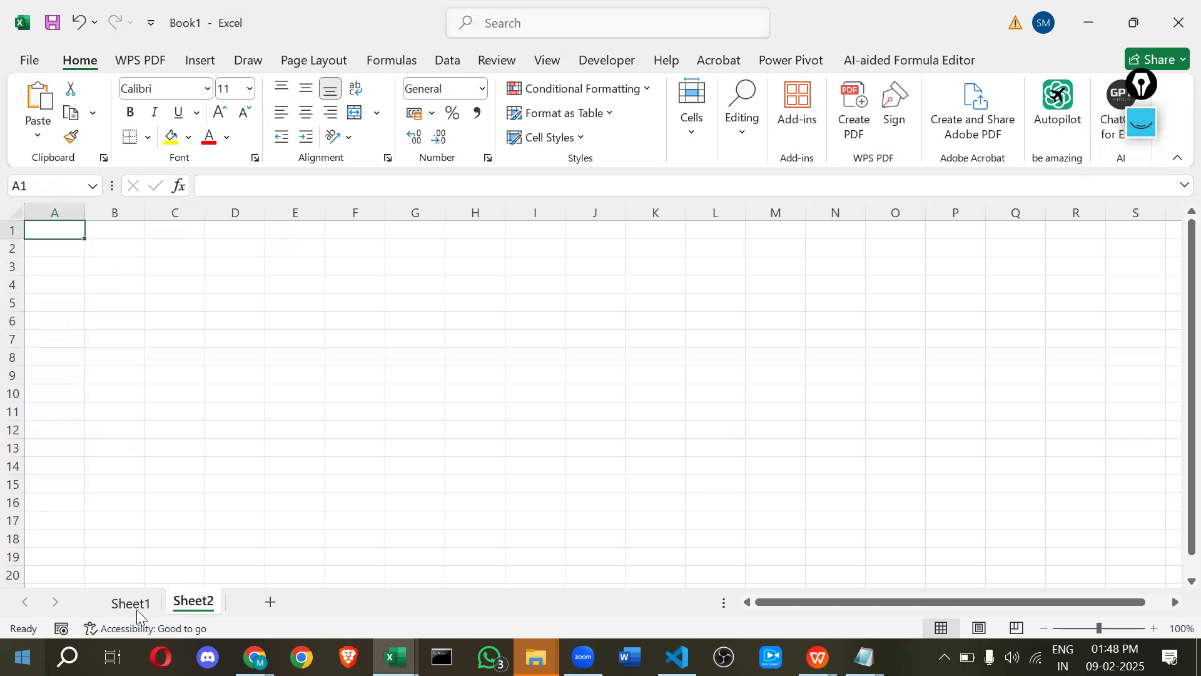
{"action": "left_click", "coordinate": [131, 607]}
{"action": "right_click", "coordinate": [131, 605]}
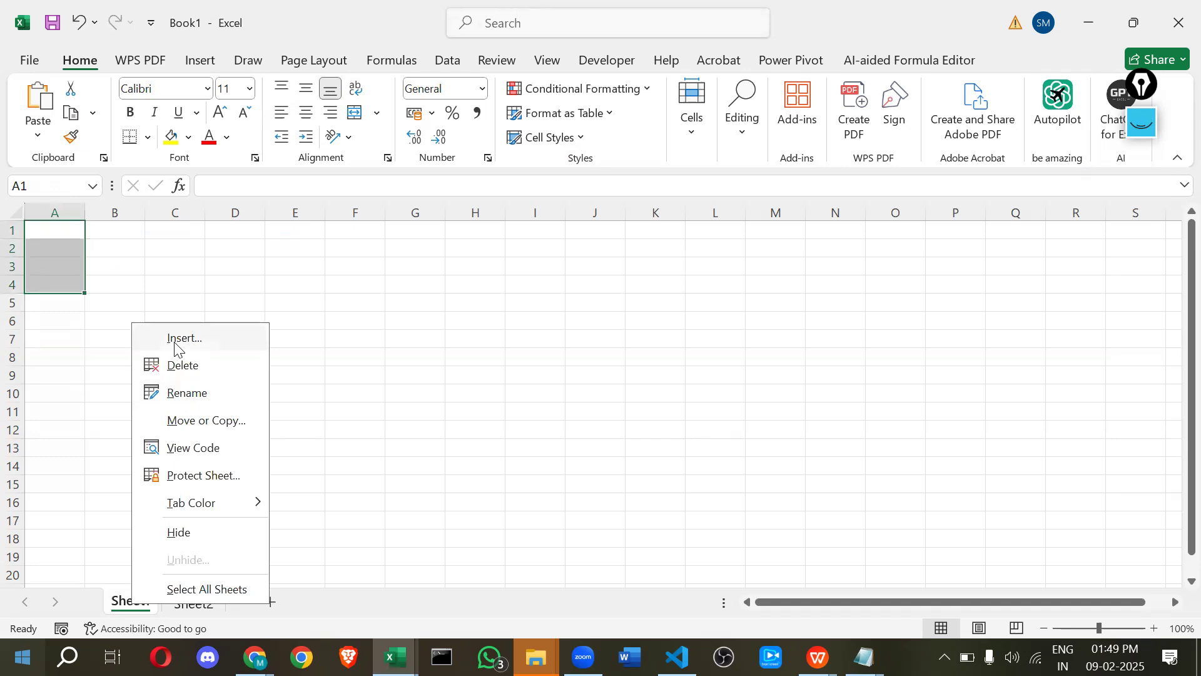
{"action": "left_click", "coordinate": [181, 423]}
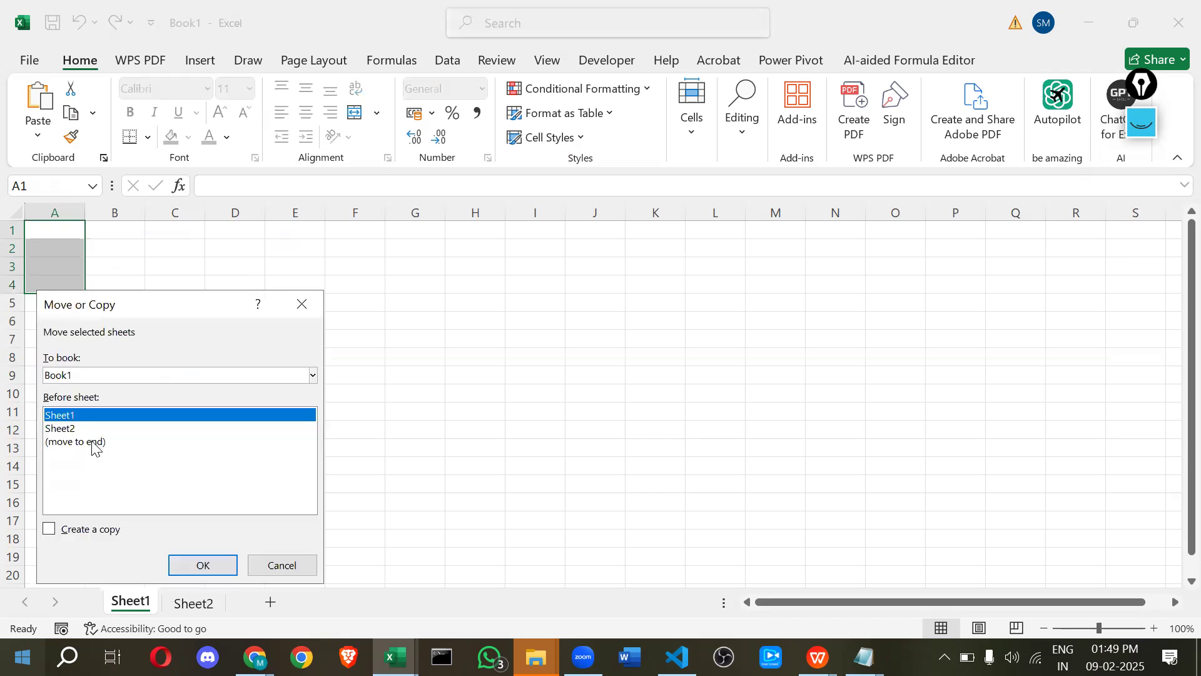
{"action": "left_click", "coordinate": [86, 442]}
{"action": "key", "text": "Up"}
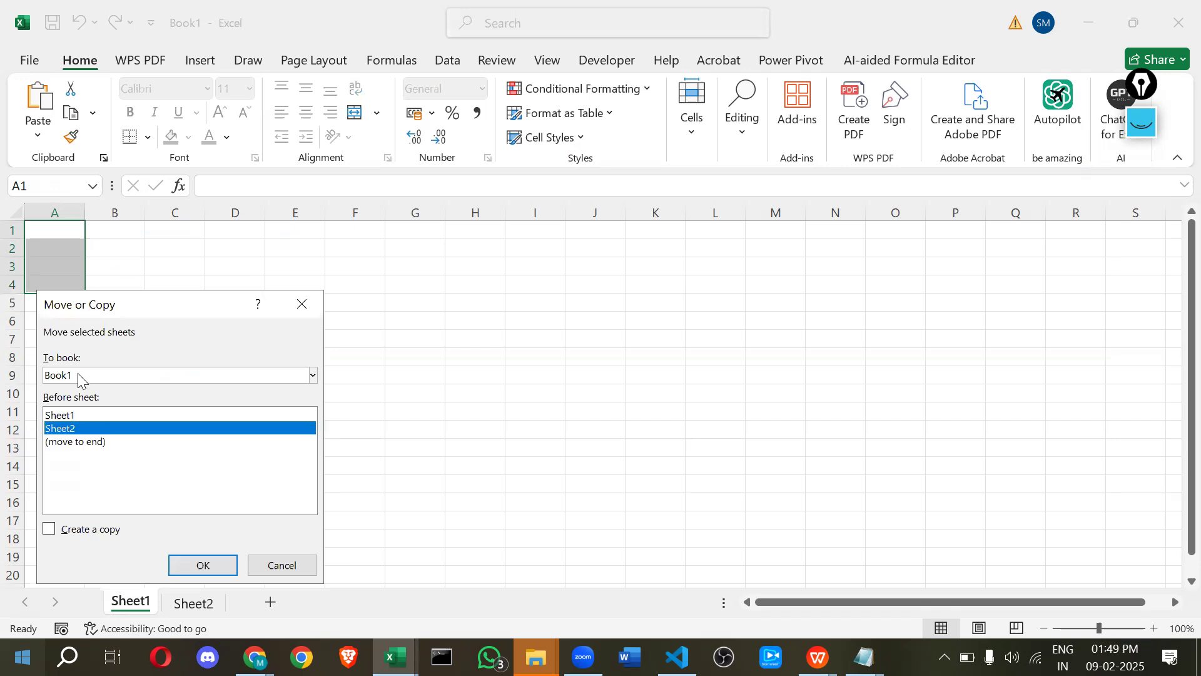
{"action": "left_click", "coordinate": [78, 376]}
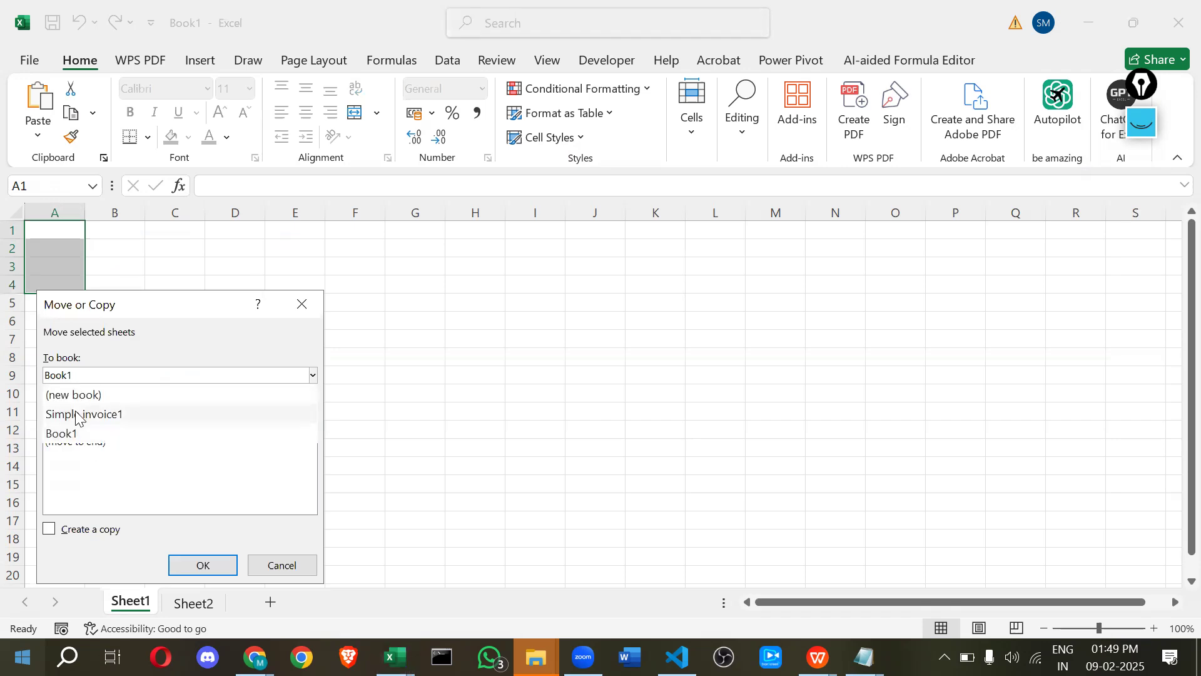
{"action": "left_click", "coordinate": [77, 416]}
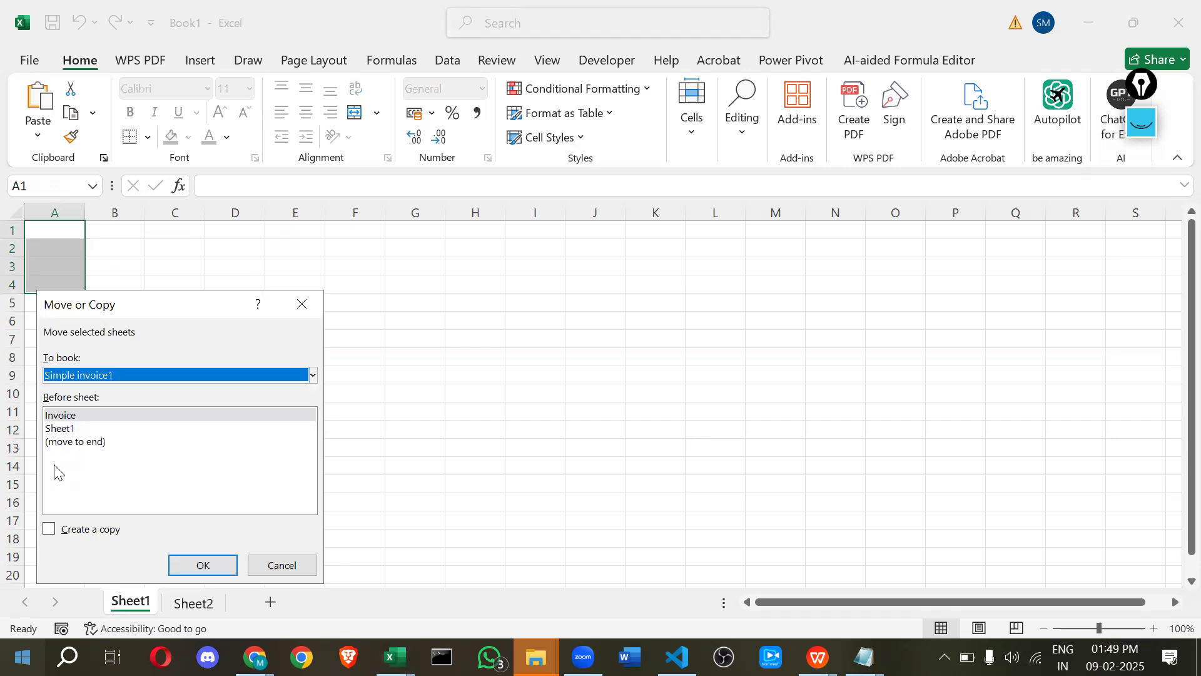
{"action": "left_click", "coordinate": [49, 528]}
{"action": "left_click", "coordinate": [60, 429]}
{"action": "left_click", "coordinate": [197, 565]}
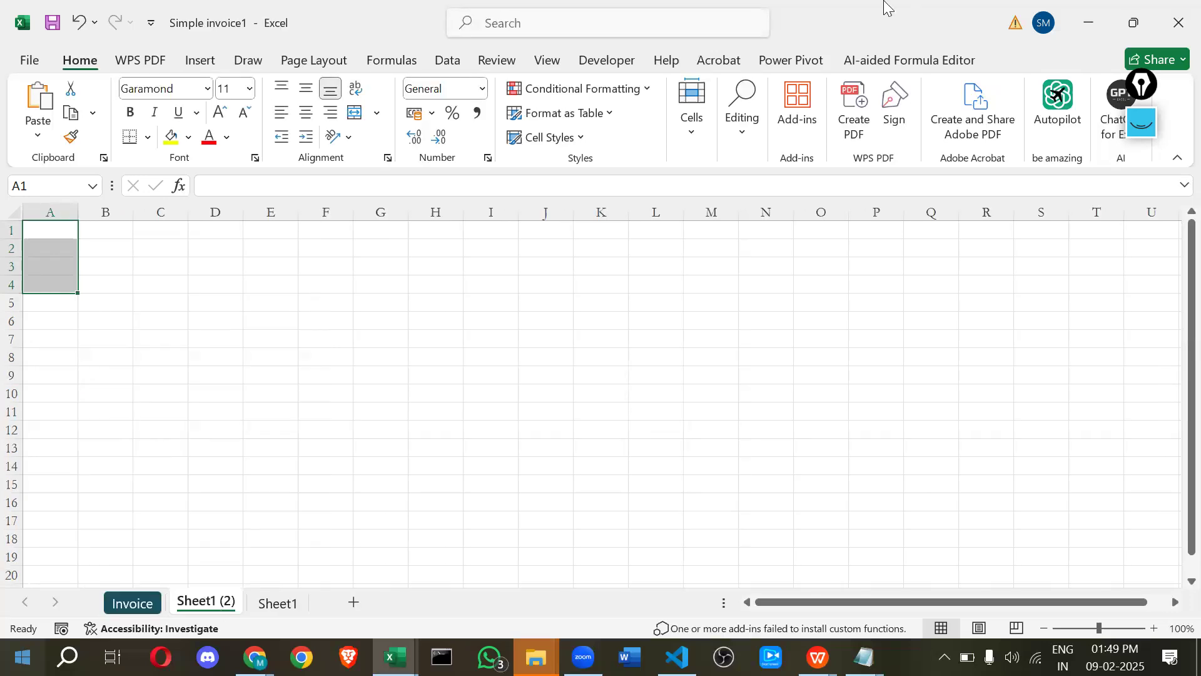
Return to Book1 and review the commands available for the Sheet1 worksheet without applying any.
{"action": "key", "text": "alt+Tab"}
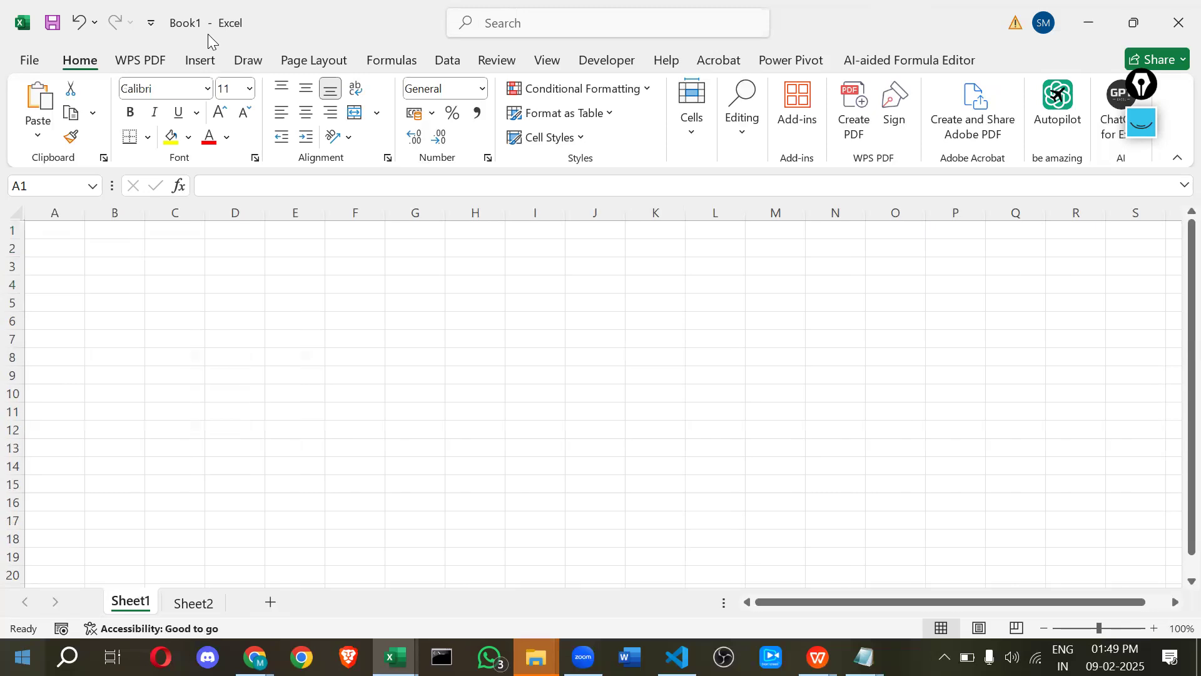
{"action": "right_click", "coordinate": [135, 608]}
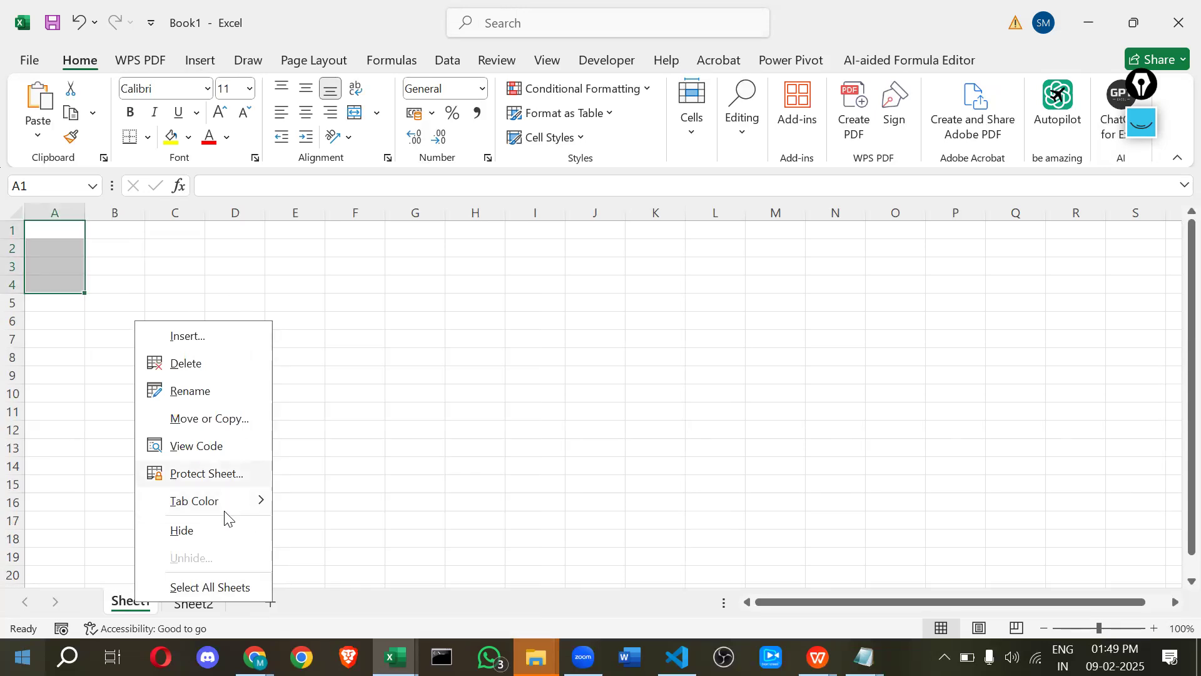
{"action": "left_click", "coordinate": [29, 133]}
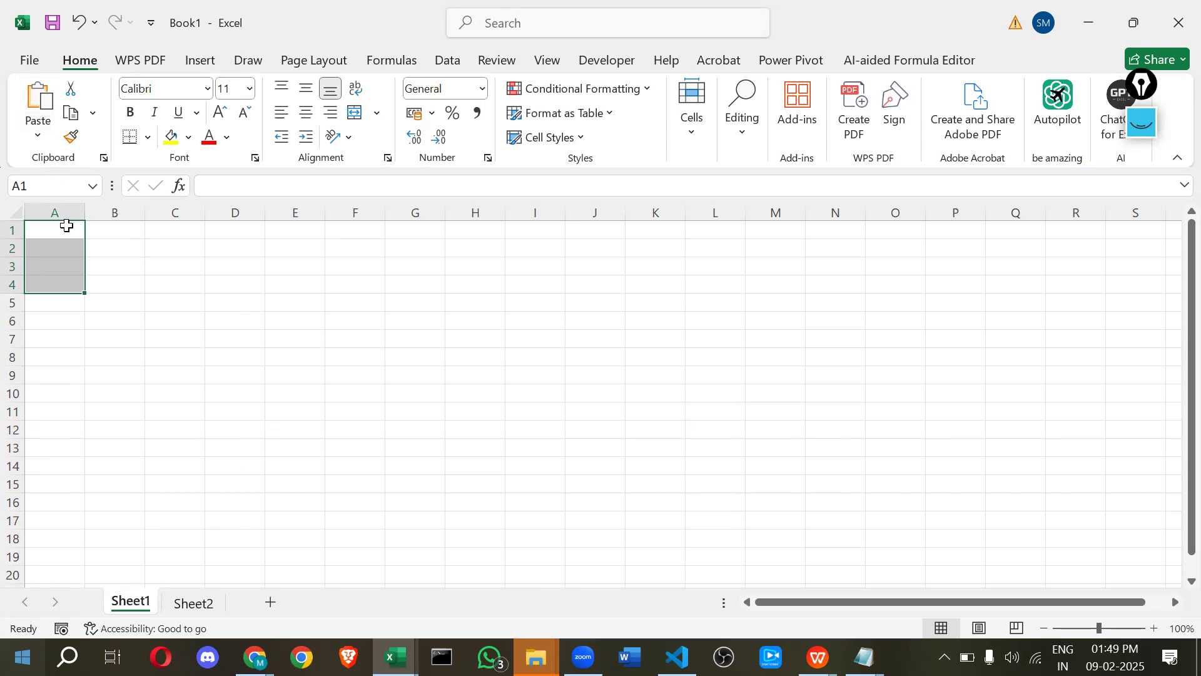
Switch to the topic list in Notepad and highlight the Tabs and Ribbons topic.
{"action": "left_click", "coordinate": [863, 657]}
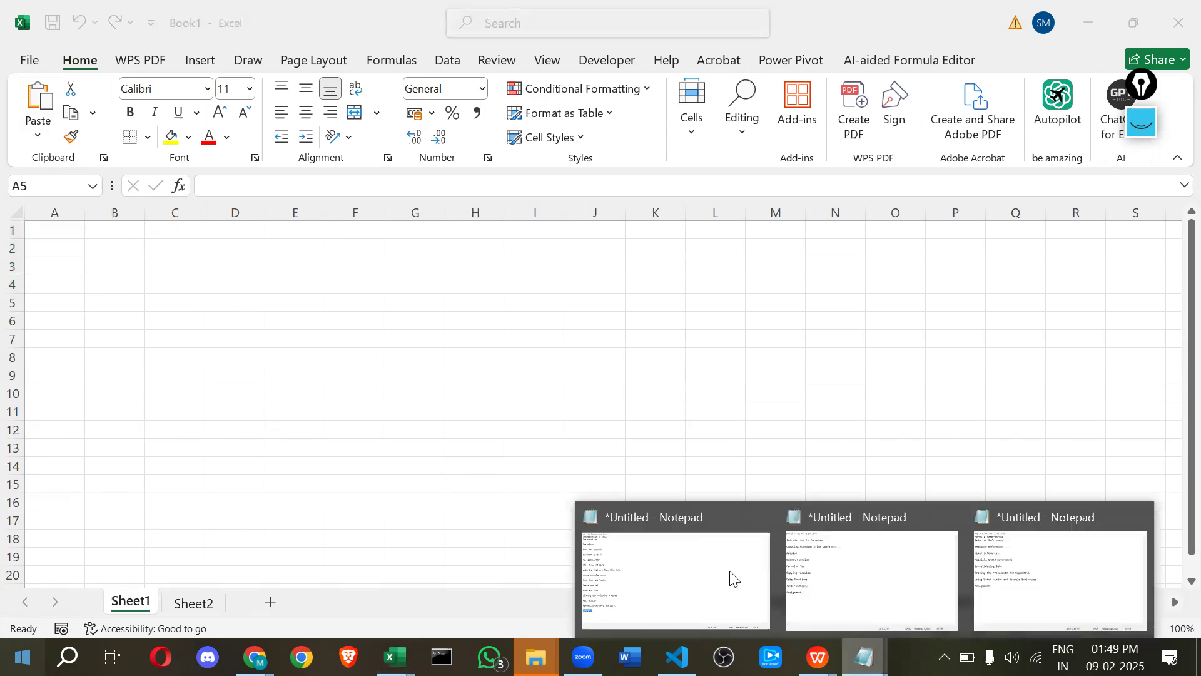
{"action": "left_click", "coordinate": [687, 553]}
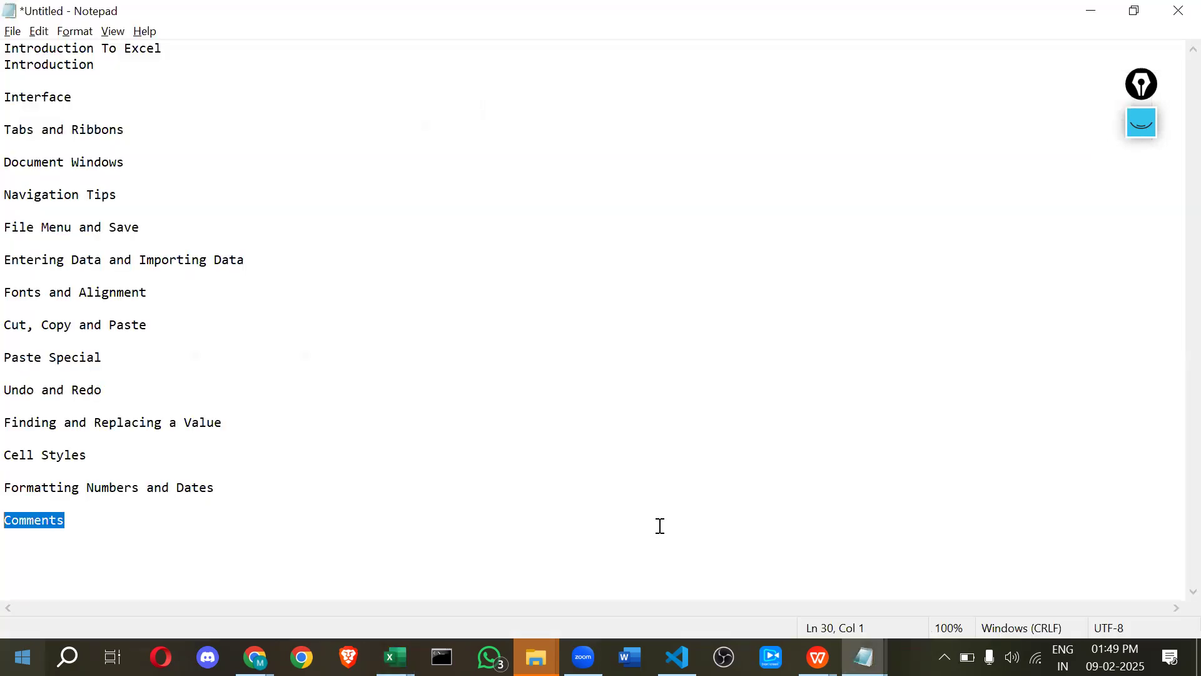
{"action": "double_click", "coordinate": [28, 92]}
{"action": "left_click_drag", "start_coordinate": [126, 130], "coordinate": [23, 119]}
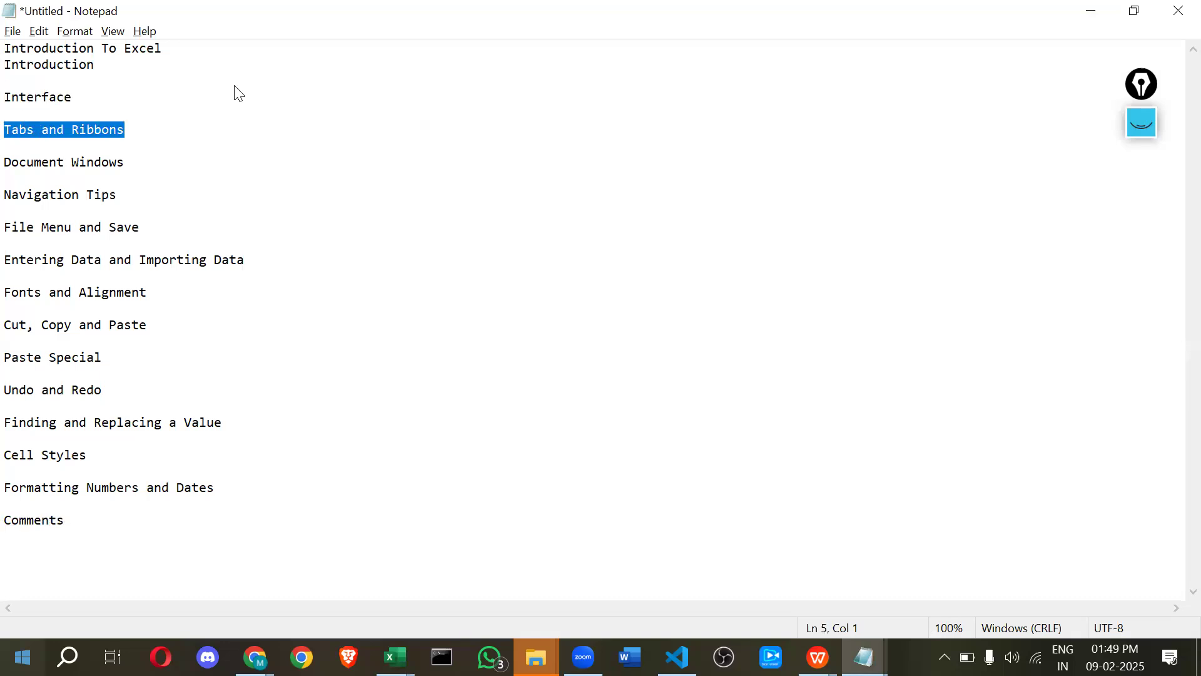
Return to Book1, show the pen annotations, outline the title and tab area and mark File, Home, Insert, Page Layout, Formulas and Data.
{"action": "key", "text": "alt+Tab"}
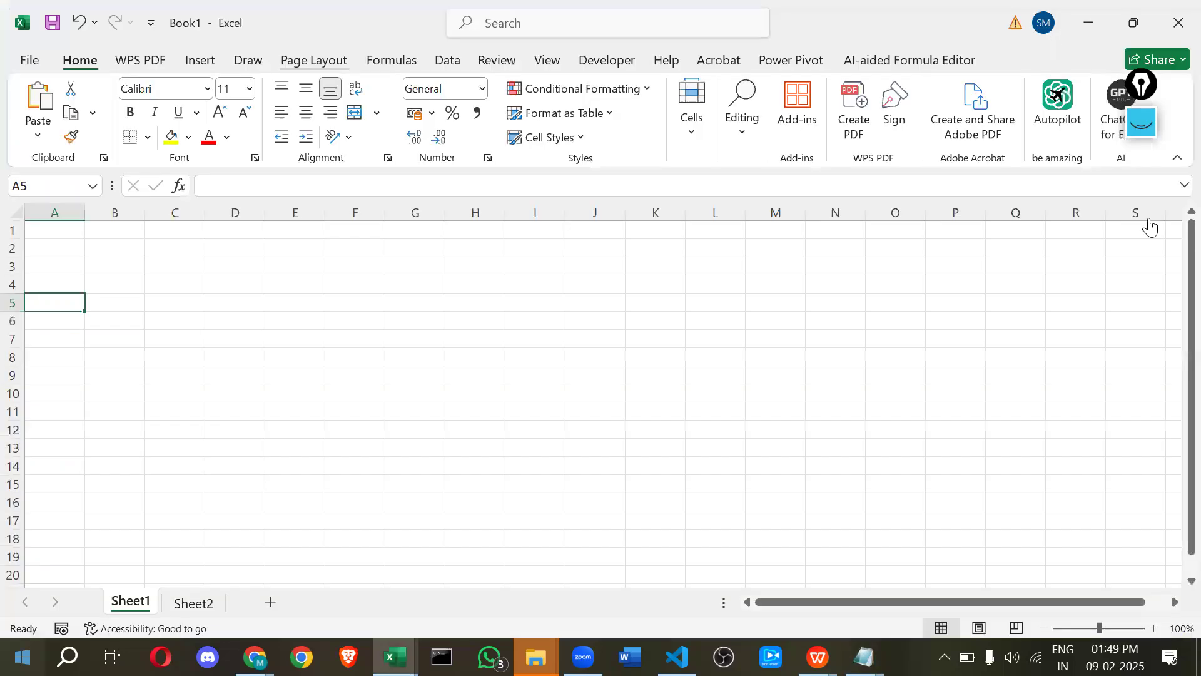
{"action": "left_click", "coordinate": [1150, 220]}
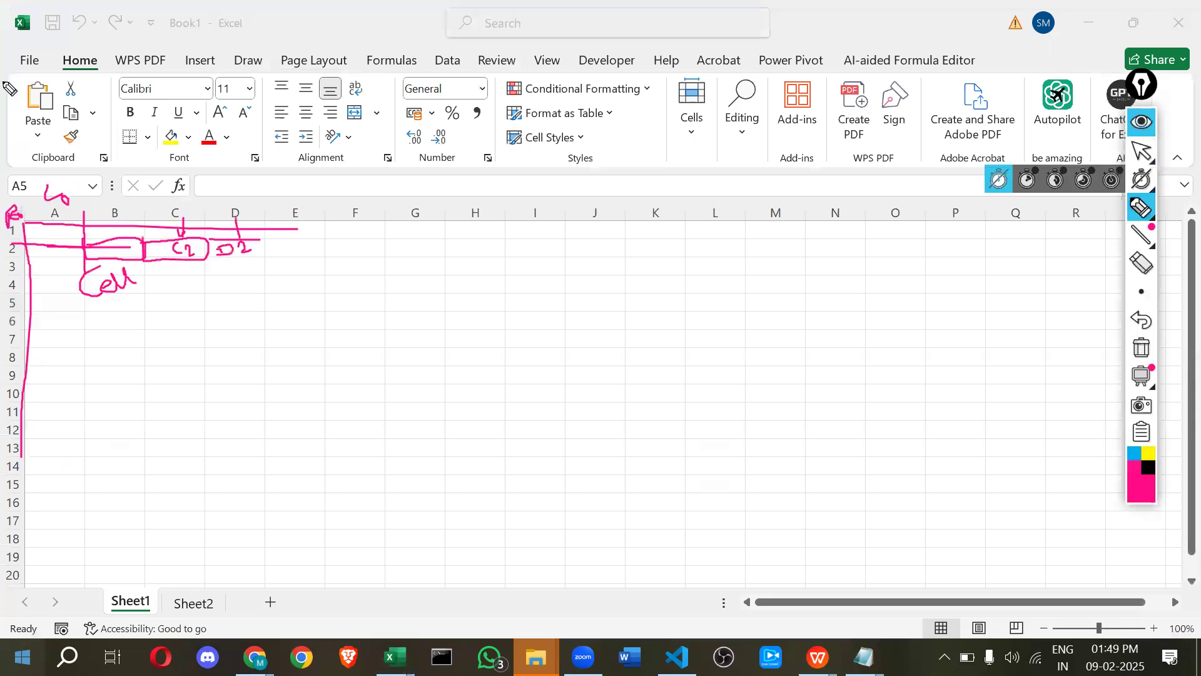
{"action": "mouse_move", "coordinate": [340, 82]}
{"action": "left_mouse_down"}
{"action": "mouse_move", "coordinate": [848, 78]}
{"action": "mouse_move", "coordinate": [1073, 37]}
{"action": "mouse_move", "coordinate": [615, 7]}
{"action": "mouse_move", "coordinate": [6, 25]}
{"action": "mouse_move", "coordinate": [62, 60]}
{"action": "mouse_move", "coordinate": [221, 48]}
{"action": "mouse_move", "coordinate": [437, 74]}
{"action": "left_mouse_up"}
{"action": "left_click", "coordinate": [173, 55]}
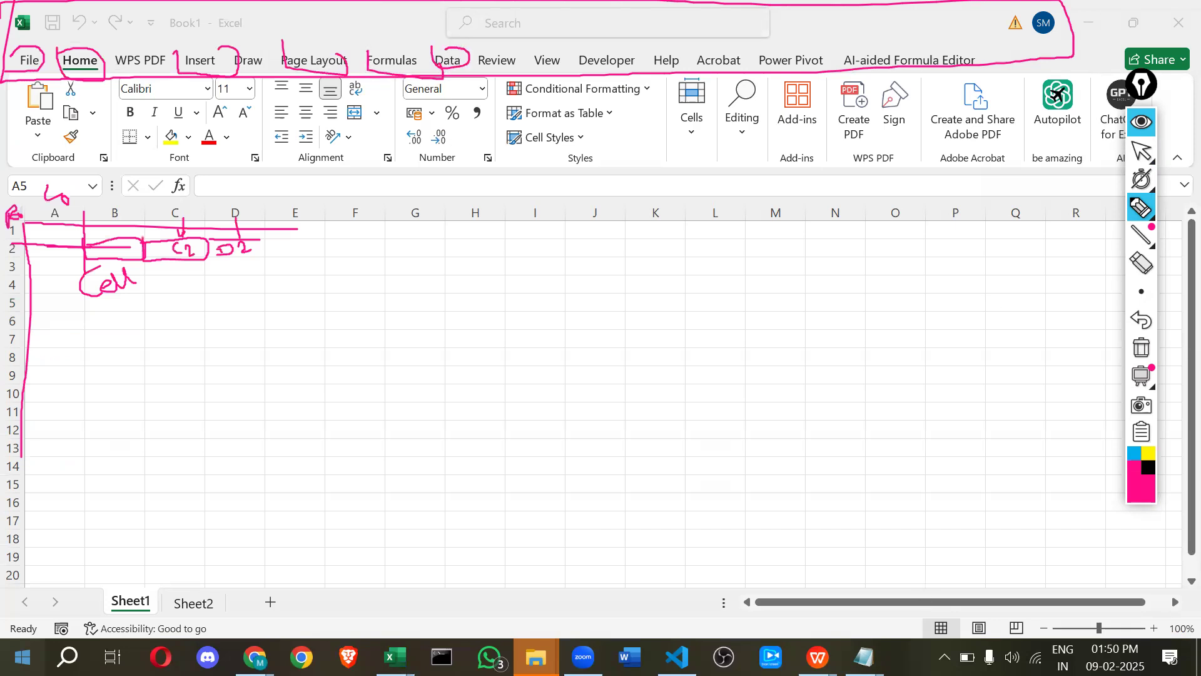
Mark the Clipboard, Font, Alignment, Number, Styles and Cells groups of the Home ribbon with the pen.
{"action": "left_click_drag", "start_coordinate": [86, 70], "coordinate": [66, 140]}
{"action": "left_click_drag", "start_coordinate": [165, 78], "coordinate": [156, 120]}
{"action": "left_click_drag", "start_coordinate": [283, 85], "coordinate": [293, 108]}
{"action": "left_click_drag", "start_coordinate": [431, 86], "coordinate": [435, 104]}
{"action": "left_click_drag", "start_coordinate": [536, 79], "coordinate": [539, 105]}
{"action": "left_click_drag", "start_coordinate": [691, 102], "coordinate": [706, 141]}
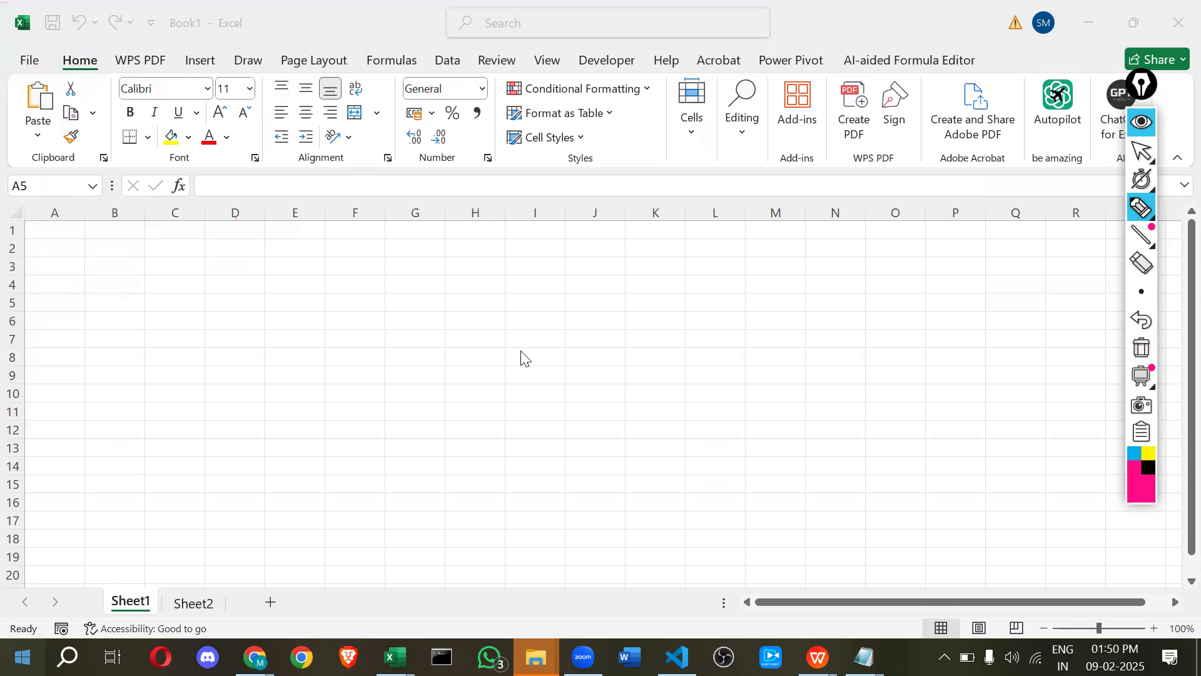
Switch to the topic list in Notepad and underline Document Windows with the pen.
{"action": "key", "text": "alt+Tab"}
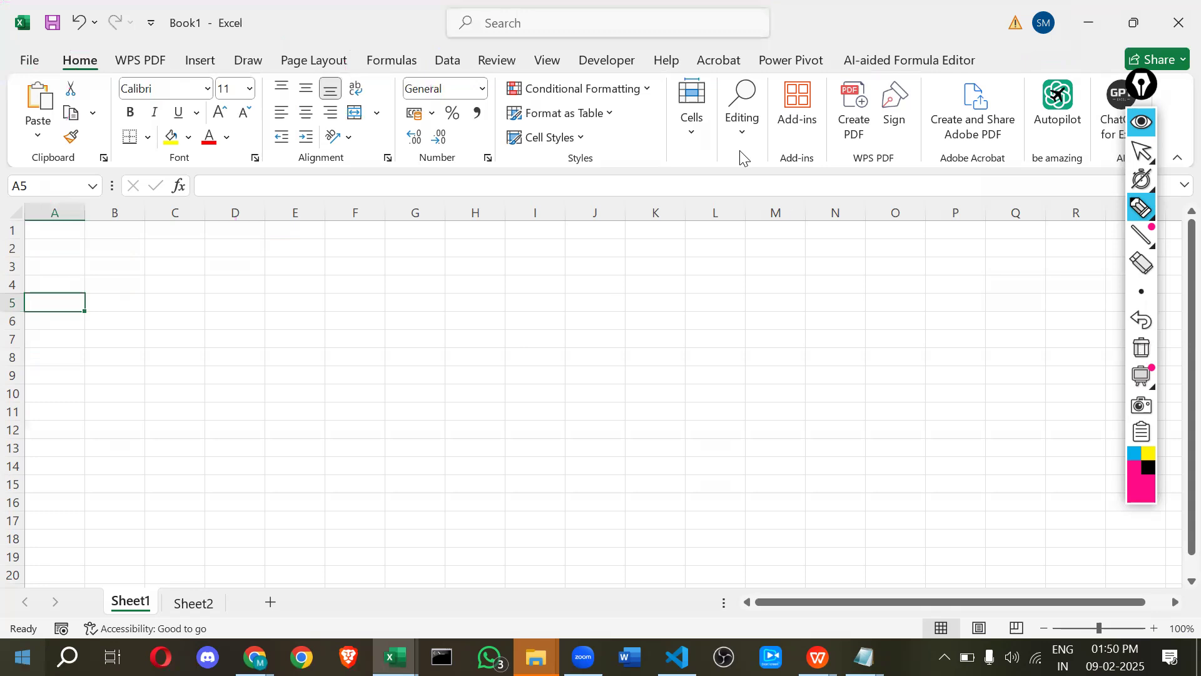
{"action": "key", "text": "alt+Tab"}
{"action": "left_click", "coordinate": [774, 200]}
{"action": "left_click_drag", "start_coordinate": [123, 180], "coordinate": [3, 168]}
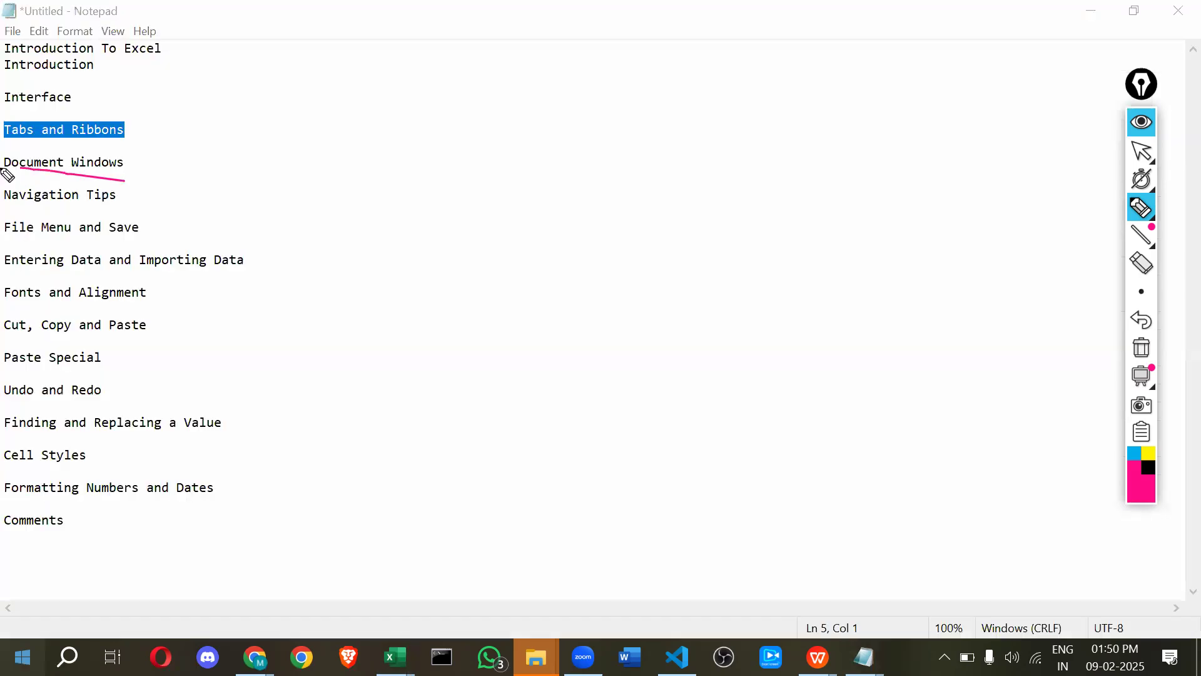
Switch from Notepad to Book1 and outline the worksheet grid area with the pen.
{"action": "key", "text": "alt+Tab"}
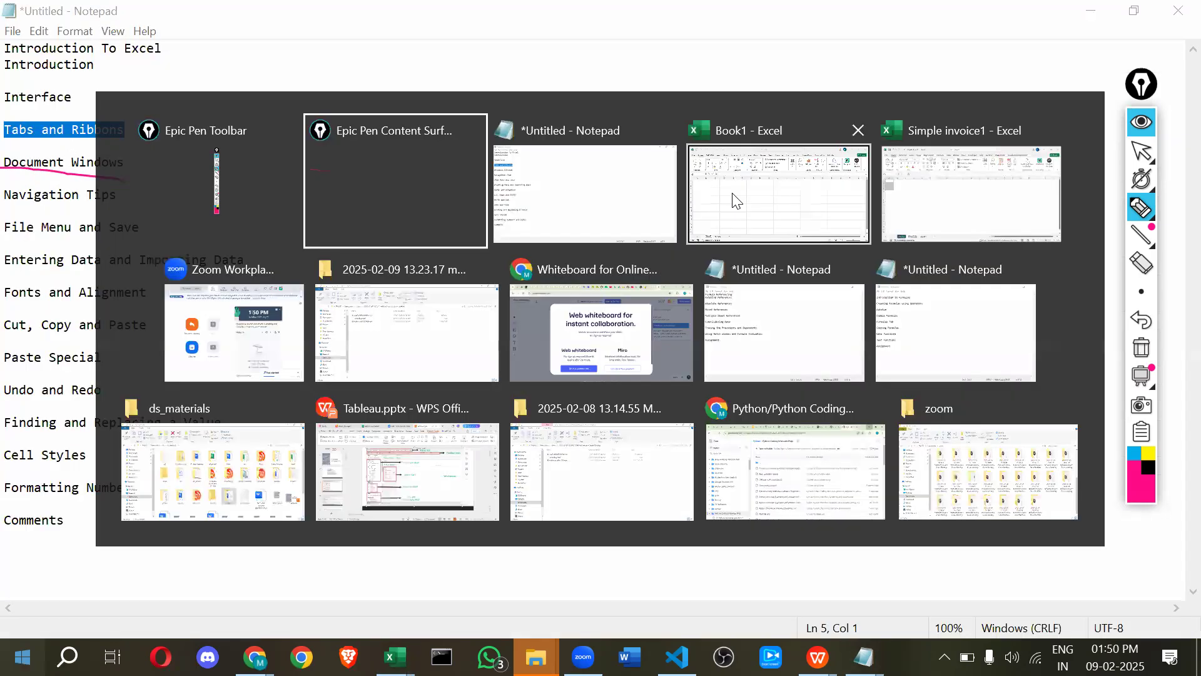
{"action": "left_click", "coordinate": [737, 200]}
{"action": "mouse_move", "coordinate": [987, 438]}
{"action": "left_mouse_down"}
{"action": "mouse_move", "coordinate": [885, 286]}
{"action": "mouse_move", "coordinate": [107, 285]}
{"action": "left_mouse_up"}
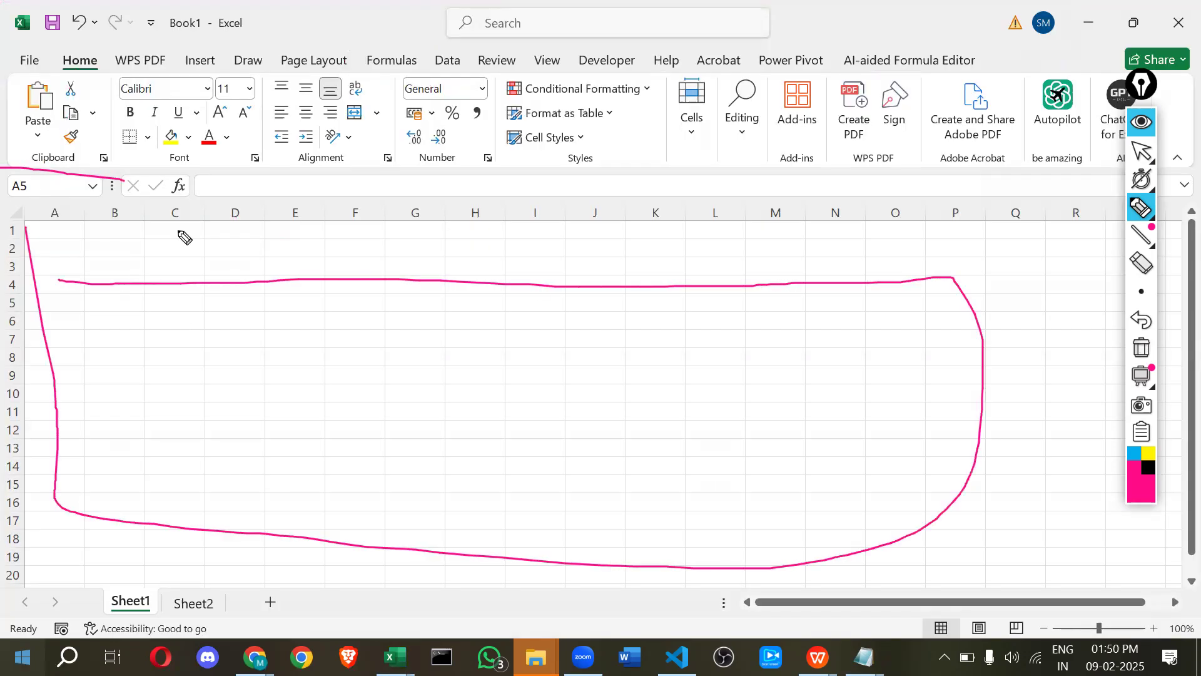
Underline Navigation Tips with the pen in the Notepad topic list and return to Book1.
{"action": "key", "text": "alt+Tab"}
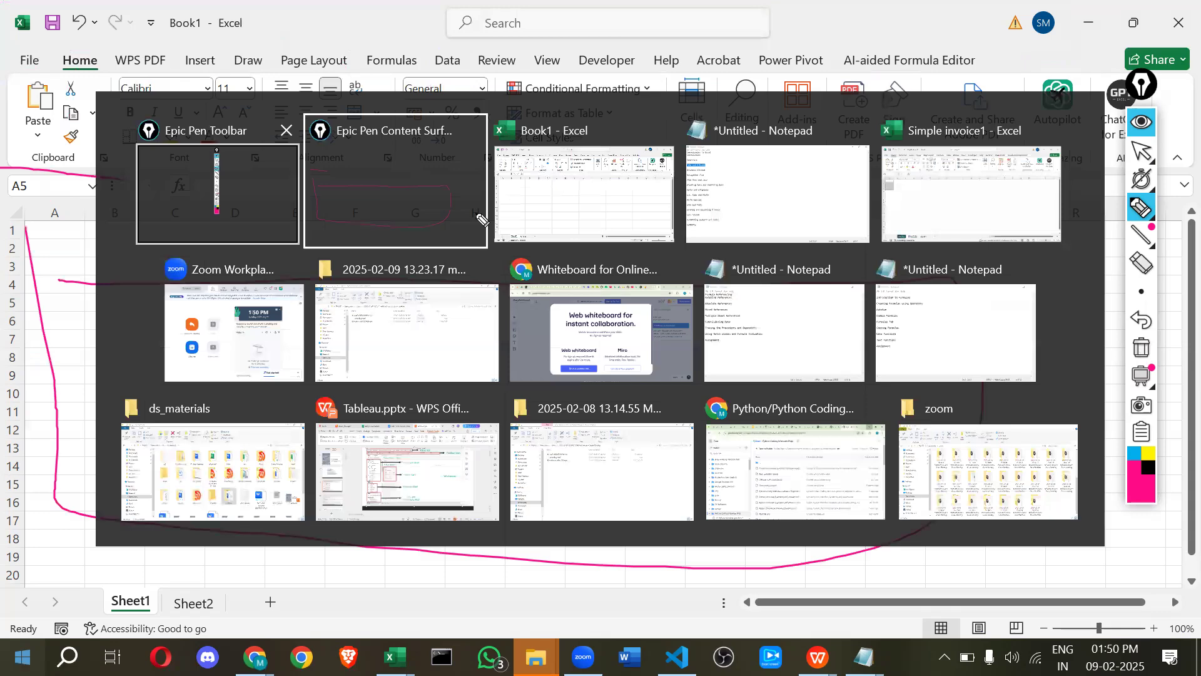
{"action": "key", "text": "alt+Tab"}
{"action": "left_click", "coordinate": [760, 198]}
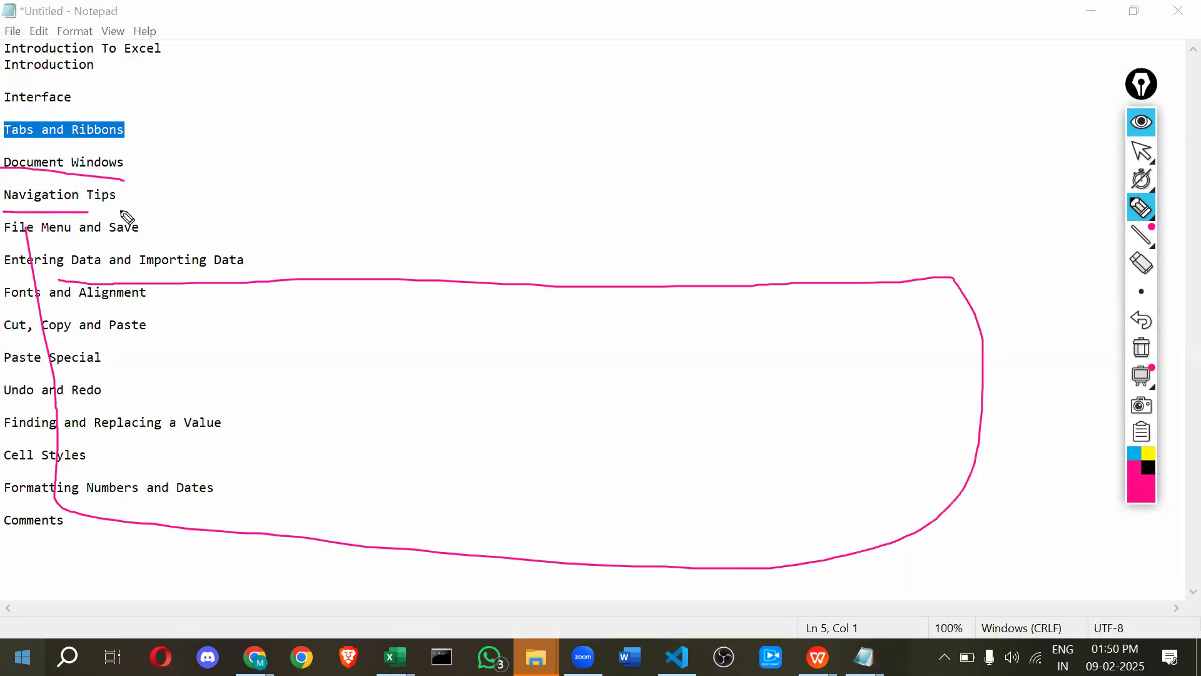
{"action": "key", "text": "alt+Tab"}
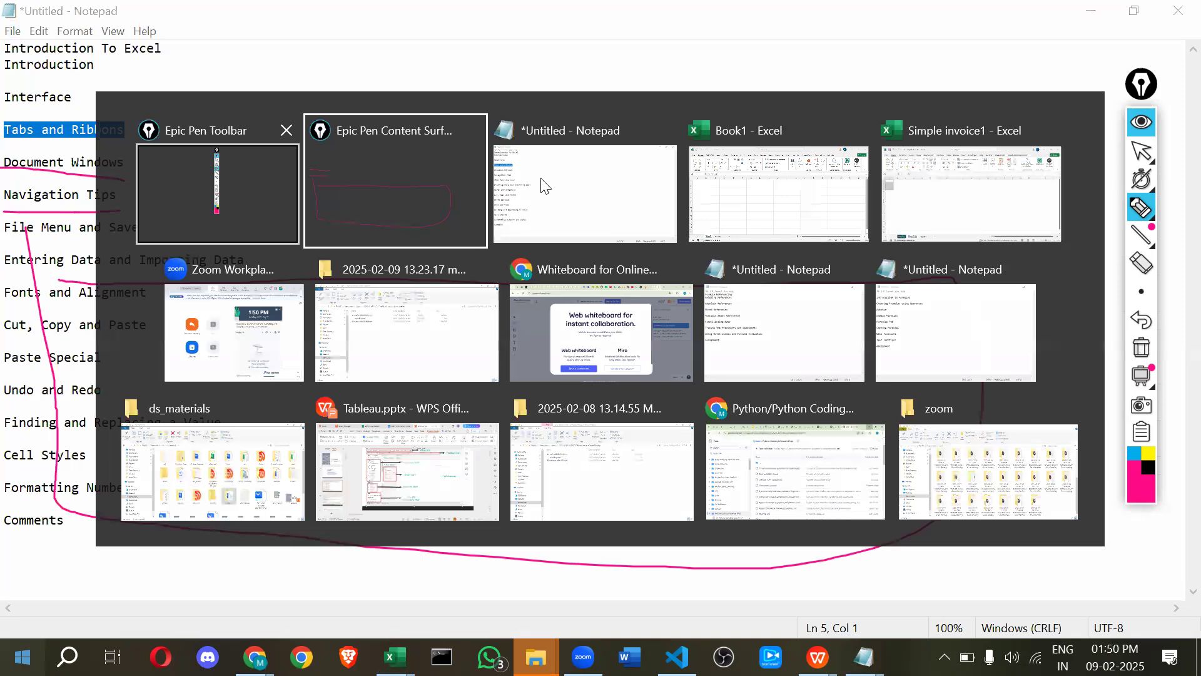
{"action": "left_click", "coordinate": [723, 180]}
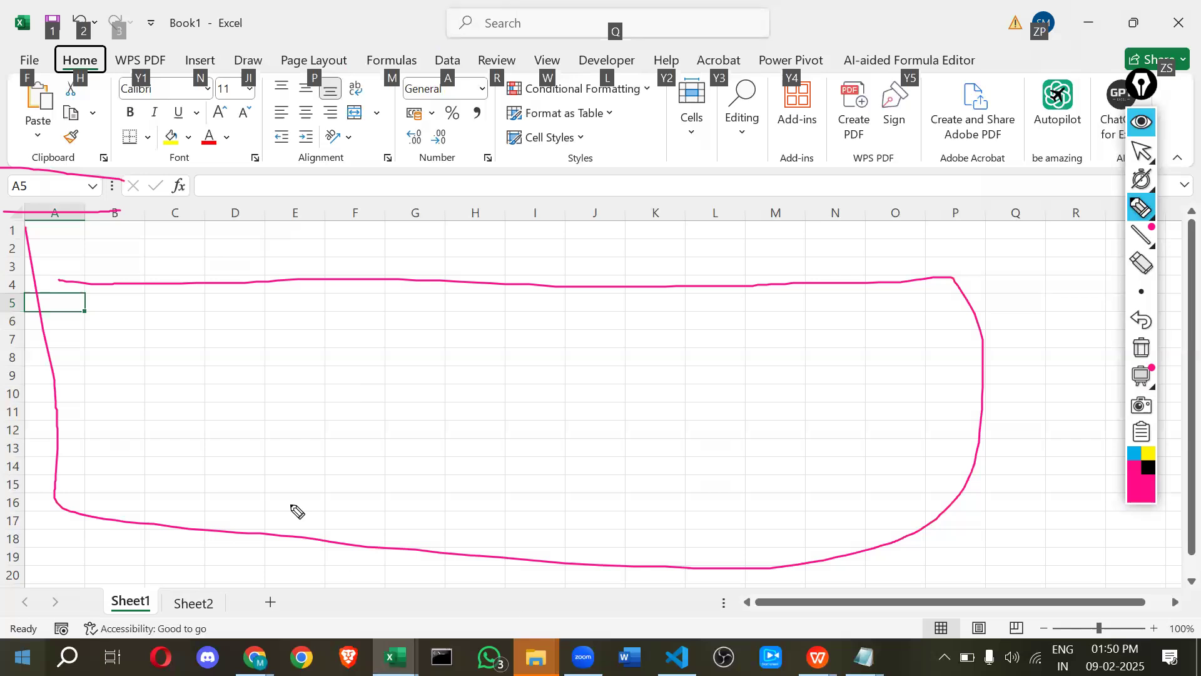
Switch to the topic list in Notepad and underline Entering Data and Importing Data with the pen.
{"action": "key", "text": "alt+Tab"}
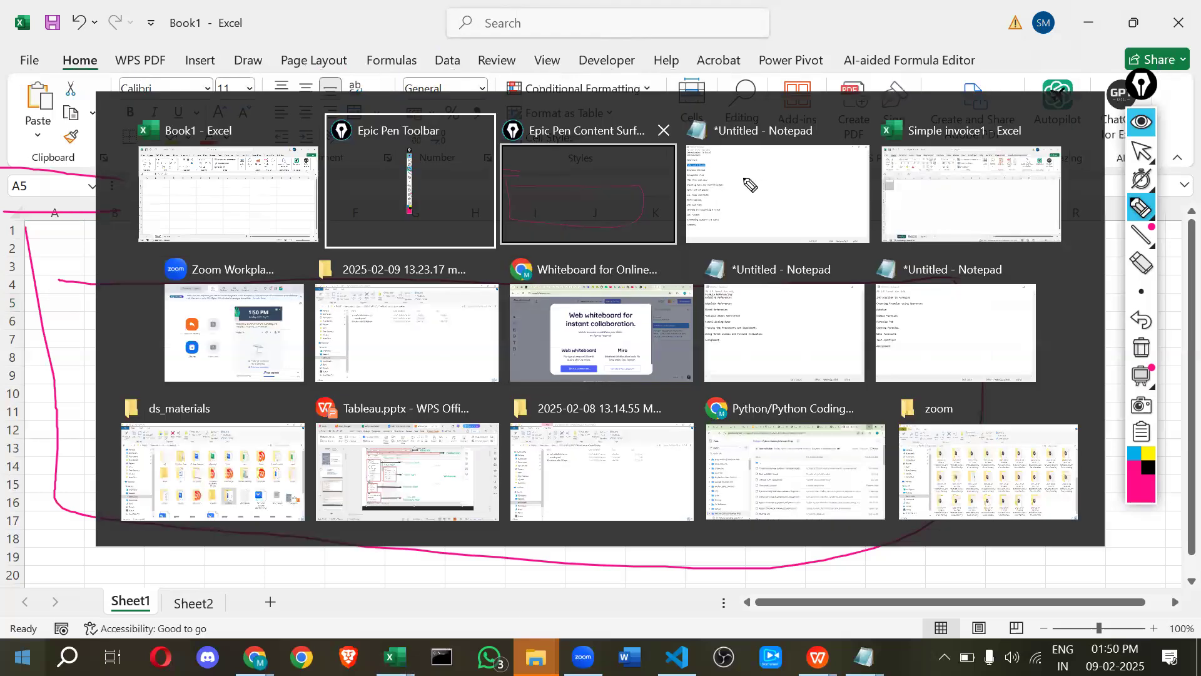
{"action": "left_click", "coordinate": [751, 183]}
{"action": "left_click_drag", "start_coordinate": [3, 270], "coordinate": [261, 270]}
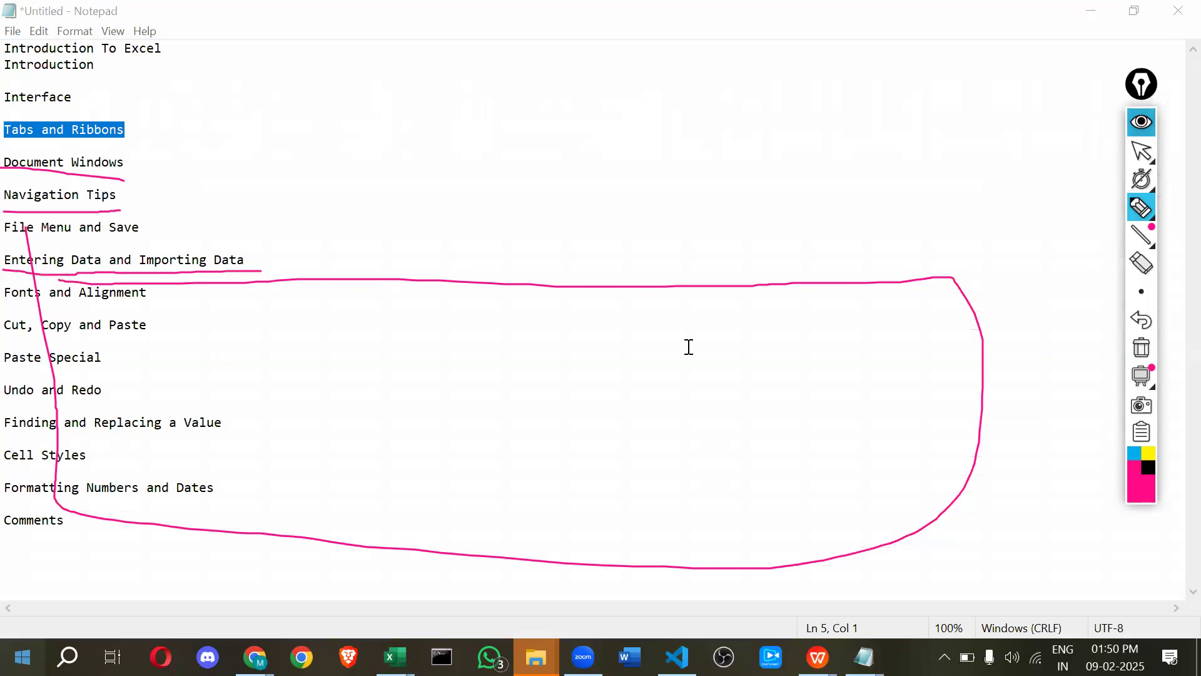
Hide the pen annotations, copy the whole Notepad topic list and paste it into Sheet1 of Book1 starting at cell A2.
{"action": "key", "text": "ctrl+a"}
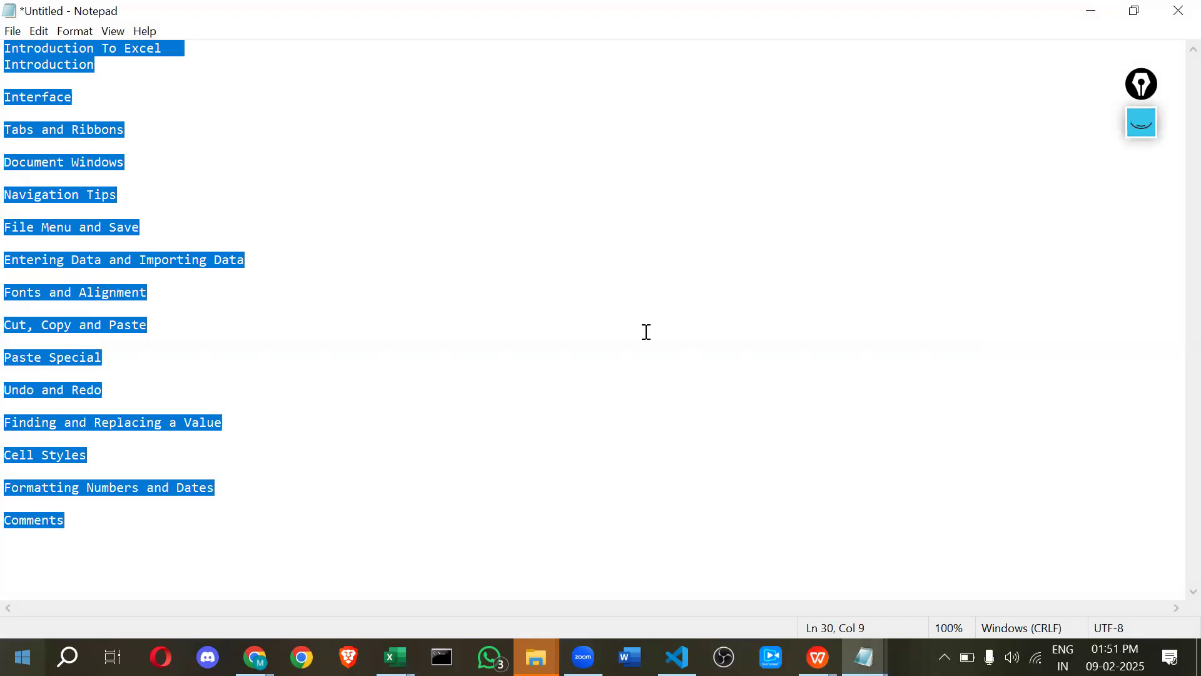
{"action": "key", "text": "Delete"}
{"action": "key", "text": "alt+Tab"}
{"action": "key", "text": "alt+Tab"}
{"action": "key", "text": "alt+Tab"}
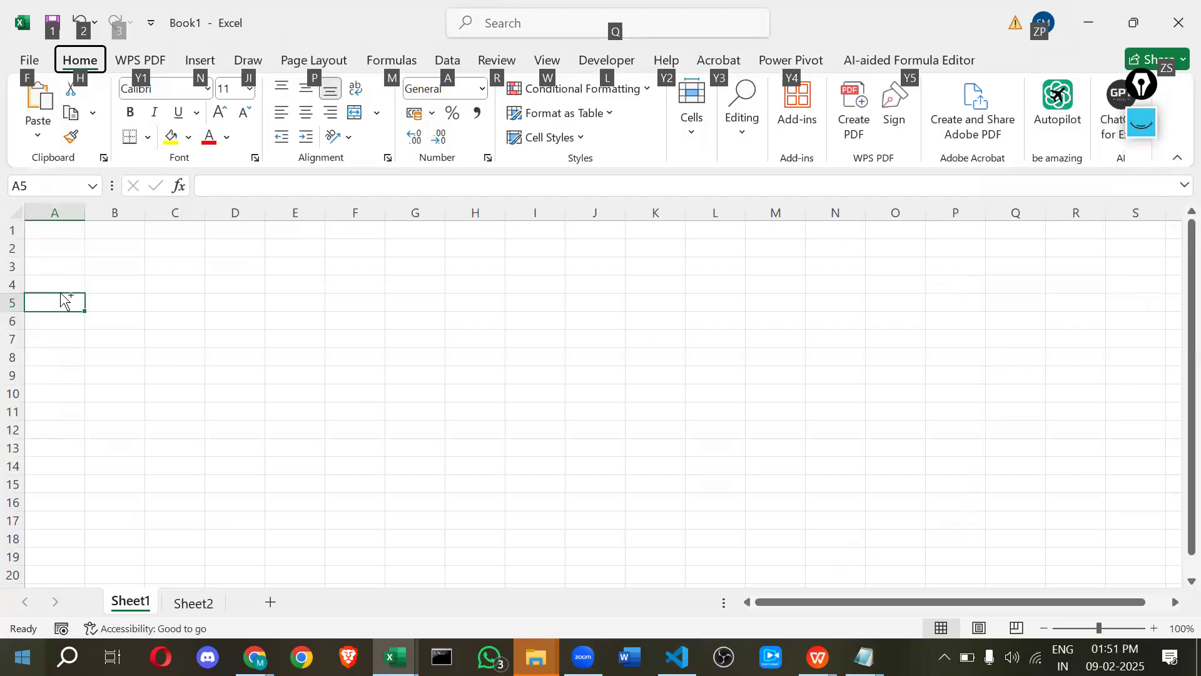
{"action": "left_click", "coordinate": [58, 246]}
{"action": "key", "text": "ctrl+v"}
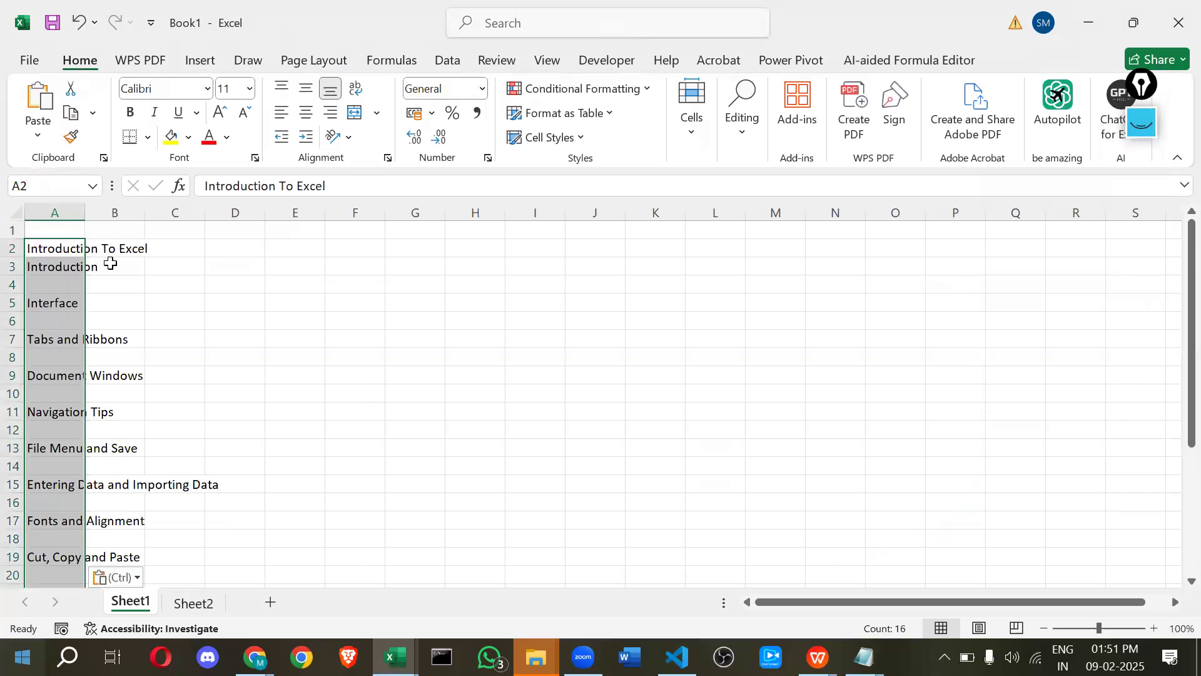
{"action": "scroll", "coordinate": [111, 263], "scroll_direction": "down", "scroll_amount": 3}
{"action": "scroll", "coordinate": [124, 282], "scroll_direction": "up", "scroll_amount": 3}
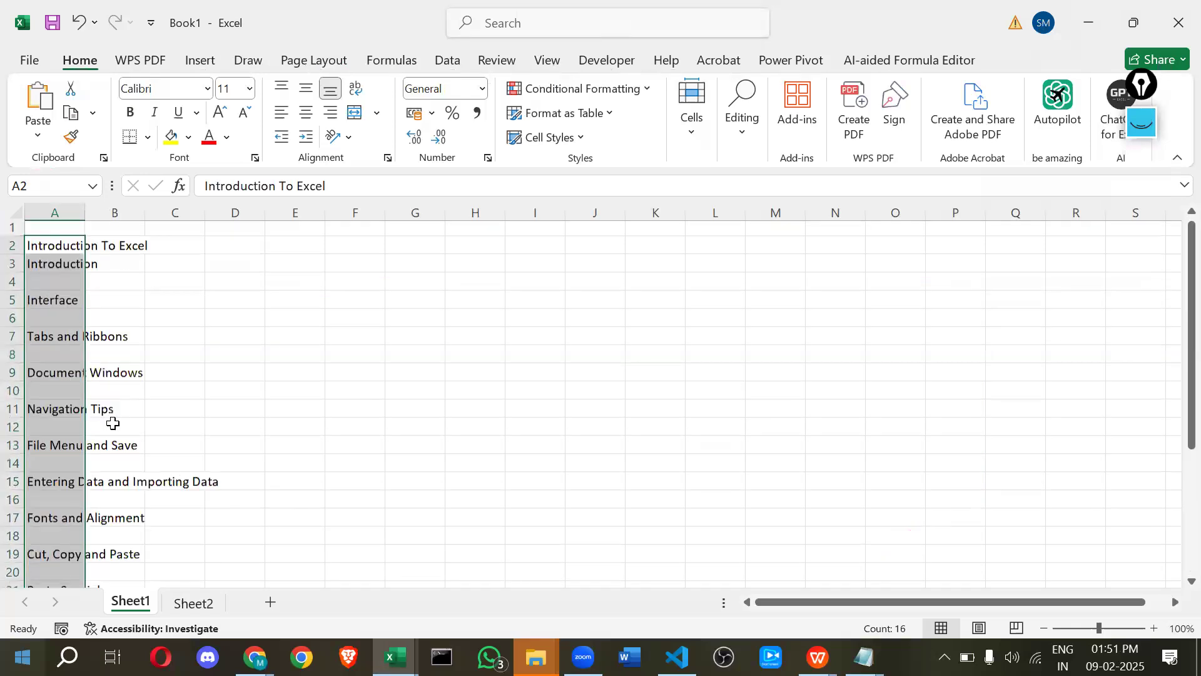
{"action": "left_click", "coordinate": [115, 282]}
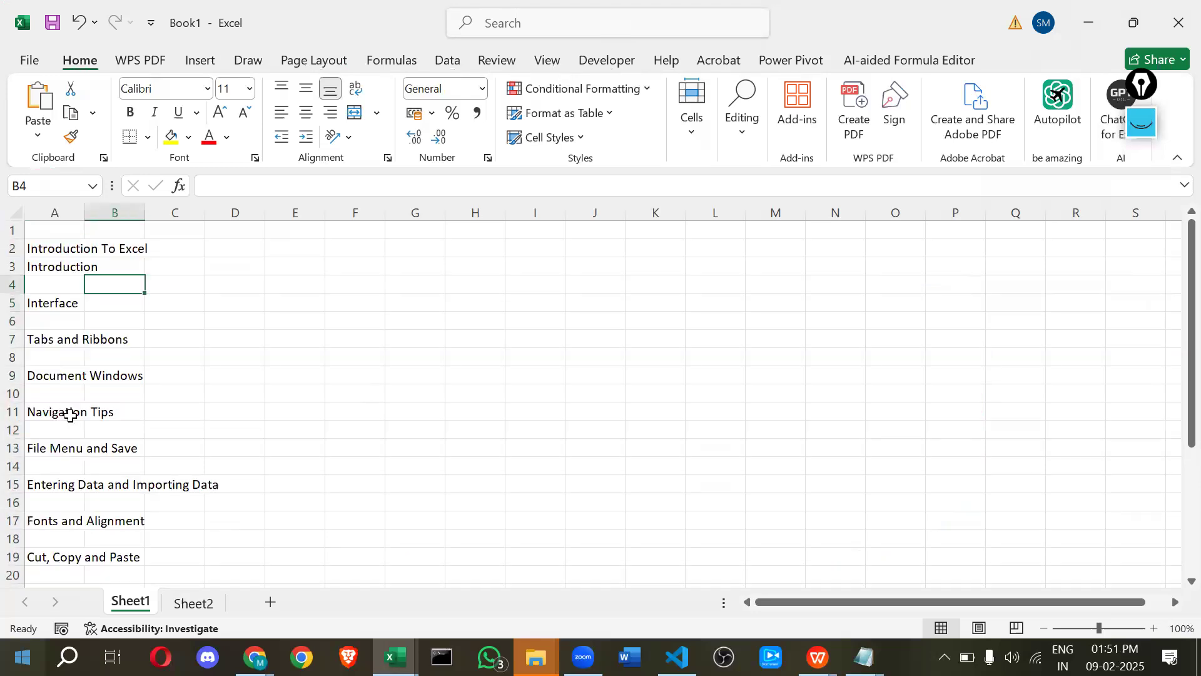
Select the Navigation Tips cell A11 and move down to the File Menu and Save cell A13.
{"action": "left_click", "coordinate": [70, 415]}
{"action": "key", "text": "Down"}
{"action": "key", "text": "Down"}
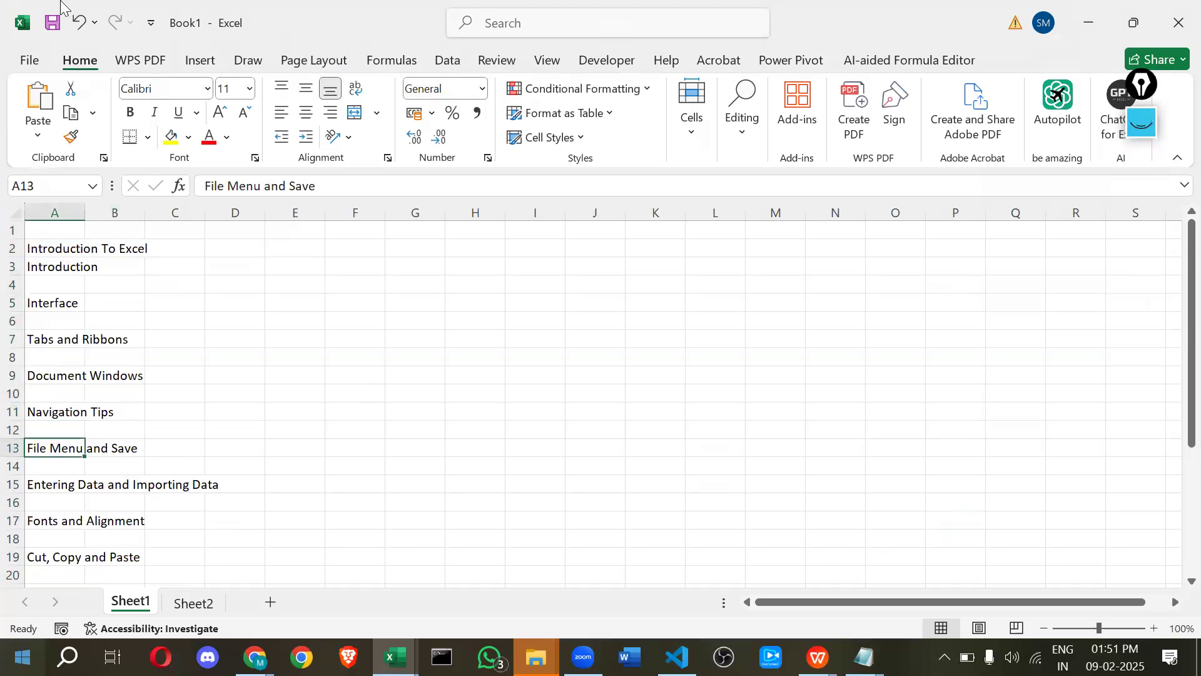
Save the workbook in the Downloads folder as Book11.xlsx without replacing the existing Book1.xlsx.
{"action": "left_click", "coordinate": [51, 24]}
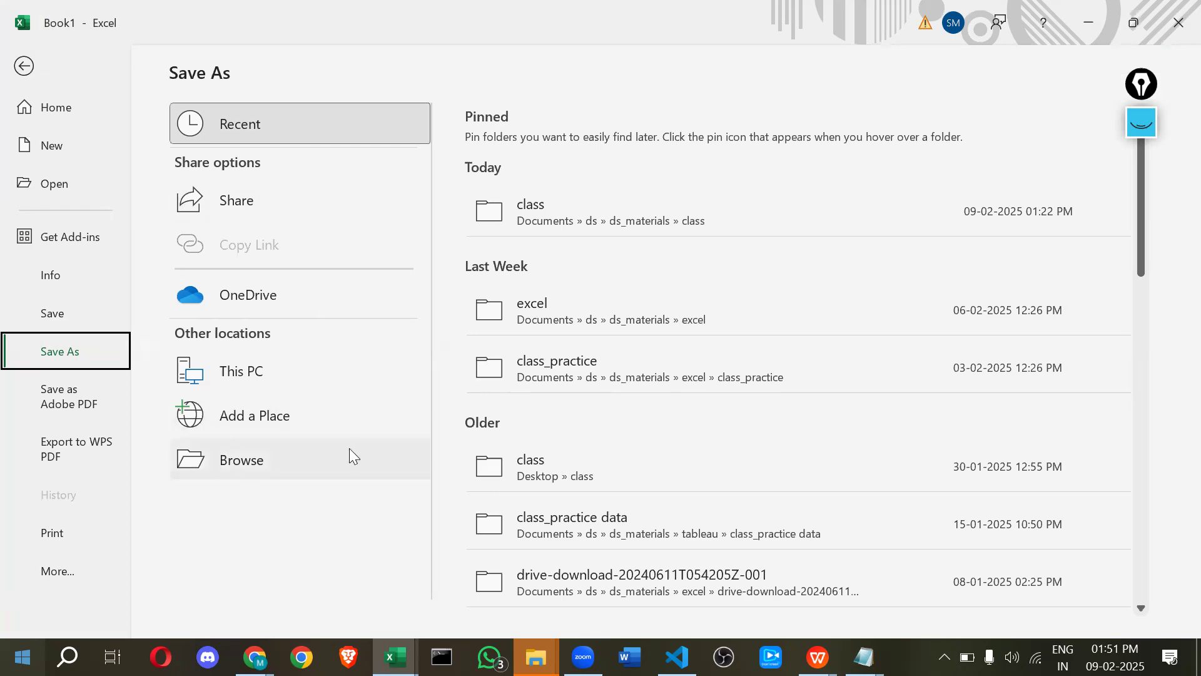
{"action": "left_click", "coordinate": [268, 379]}
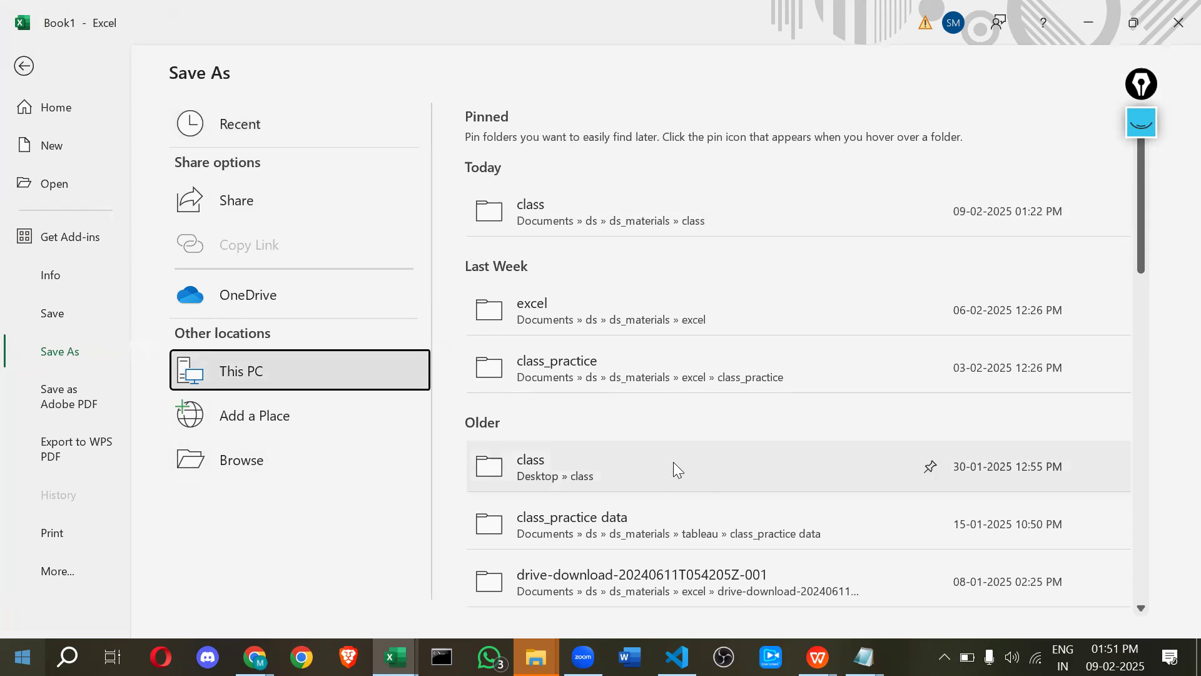
{"action": "scroll", "coordinate": [643, 437], "scroll_direction": "down", "scroll_amount": 3}
{"action": "left_click", "coordinate": [232, 459]}
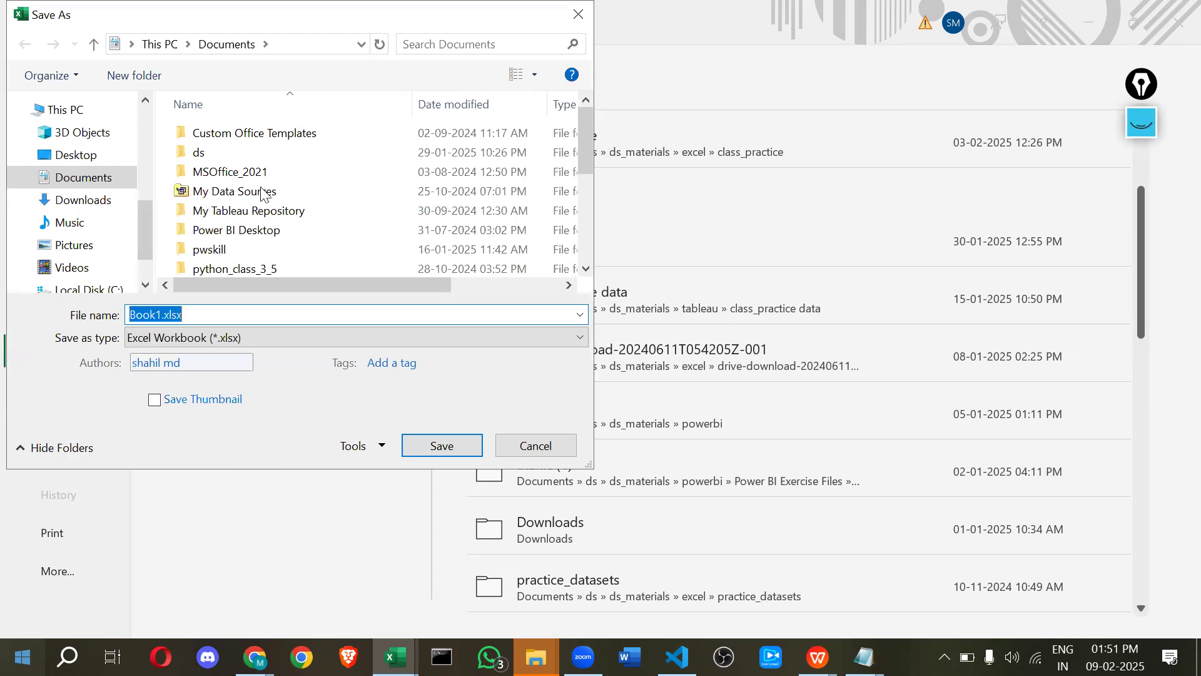
{"action": "left_click", "coordinate": [81, 200]}
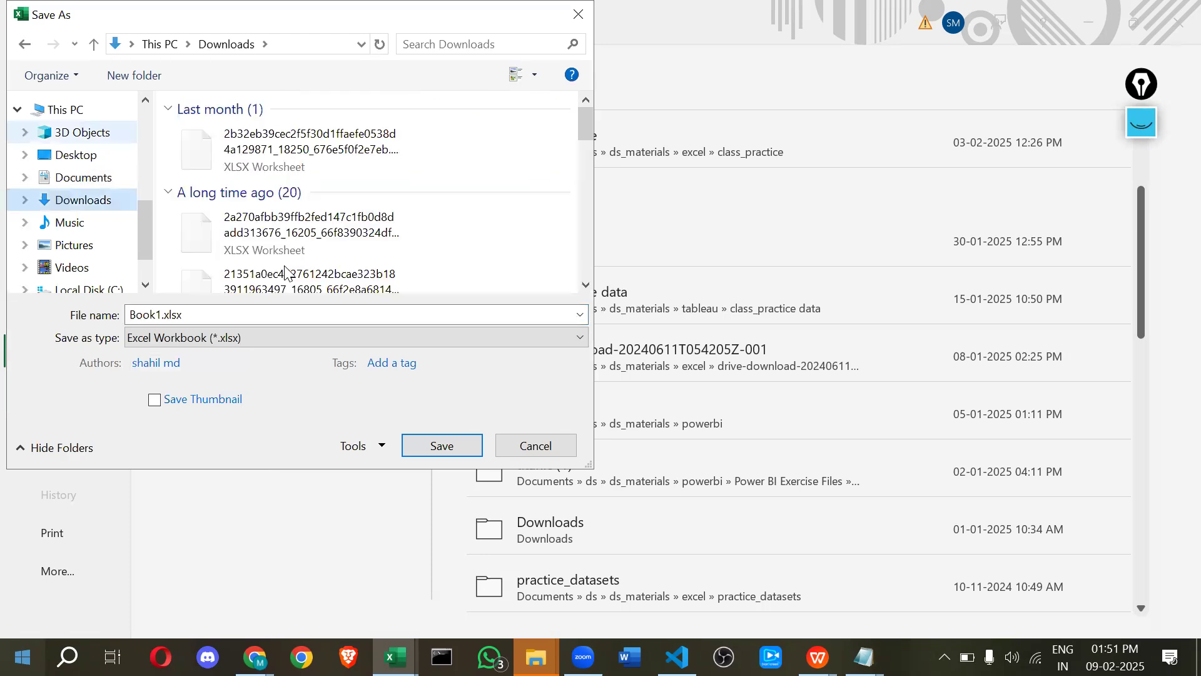
{"action": "left_click", "coordinate": [433, 443]}
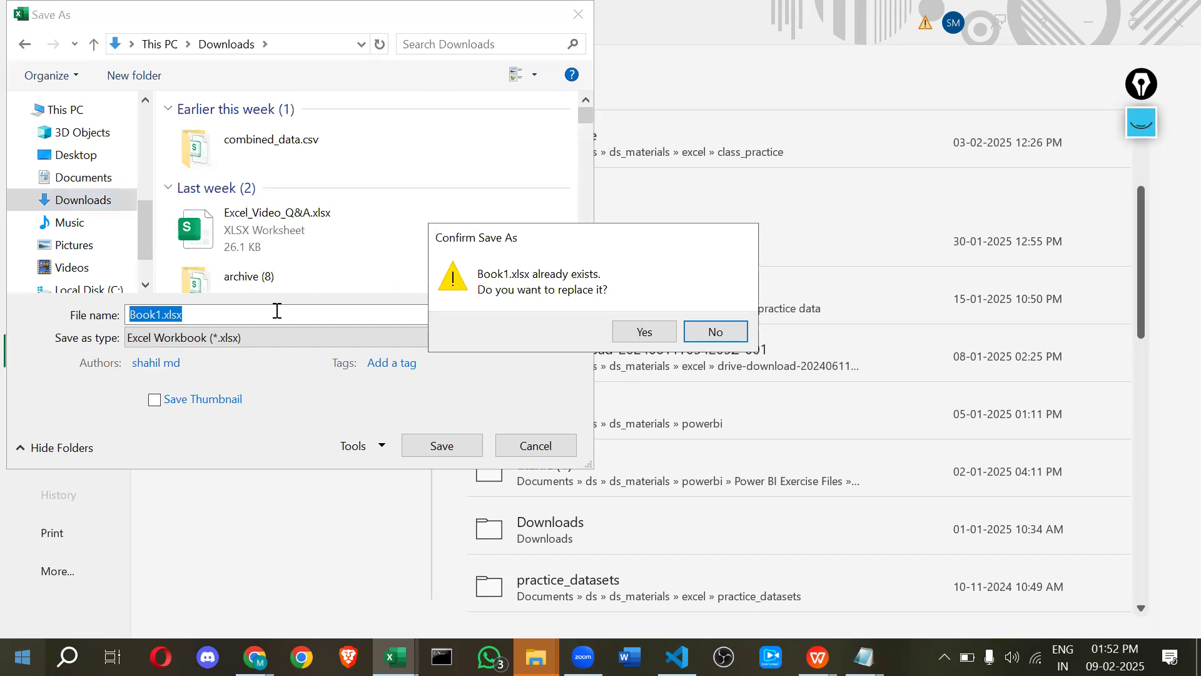
{"action": "left_click", "coordinate": [174, 321]}
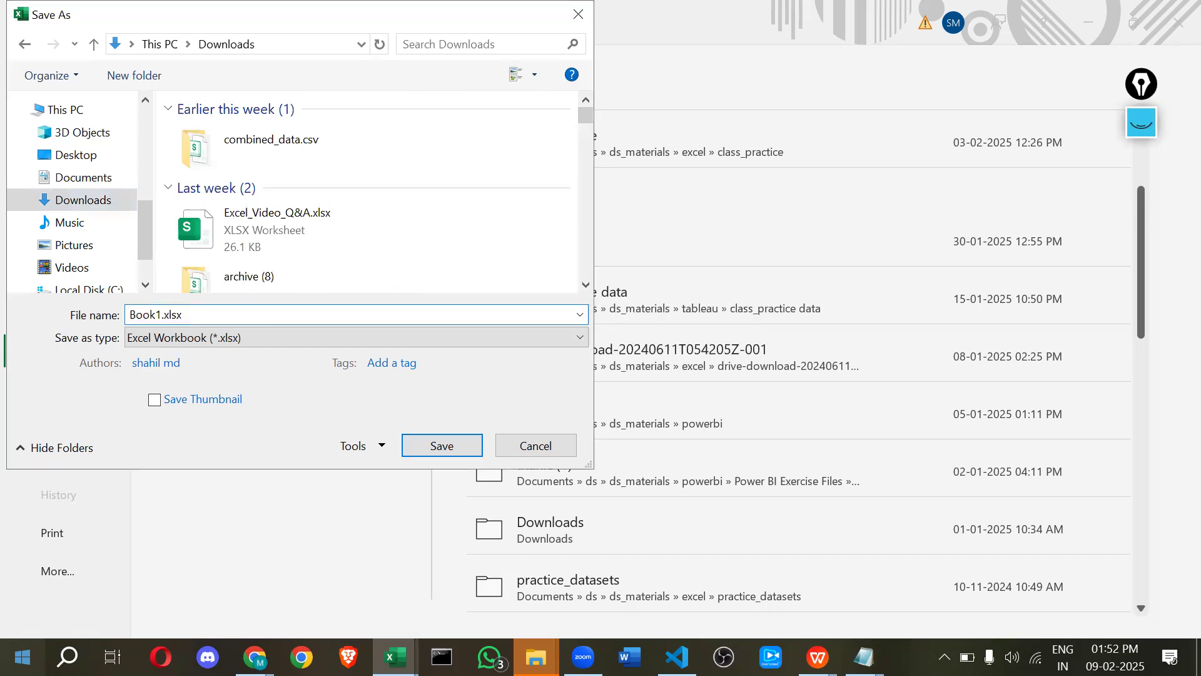
{"action": "left_click", "coordinate": [469, 449]}
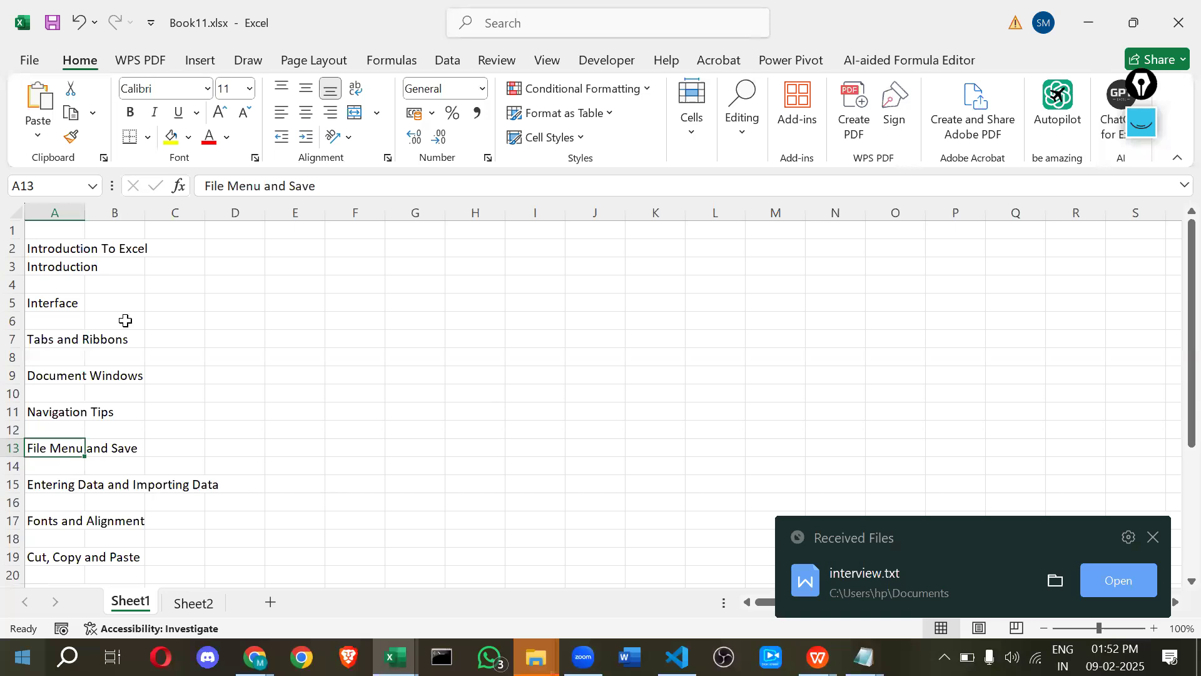
Show the paste options and paste the copied topic list a second time starting at cell G7.
{"action": "scroll", "coordinate": [121, 324], "scroll_direction": "down", "scroll_amount": 5}
{"action": "scroll", "coordinate": [197, 323], "scroll_direction": "up", "scroll_amount": 5}
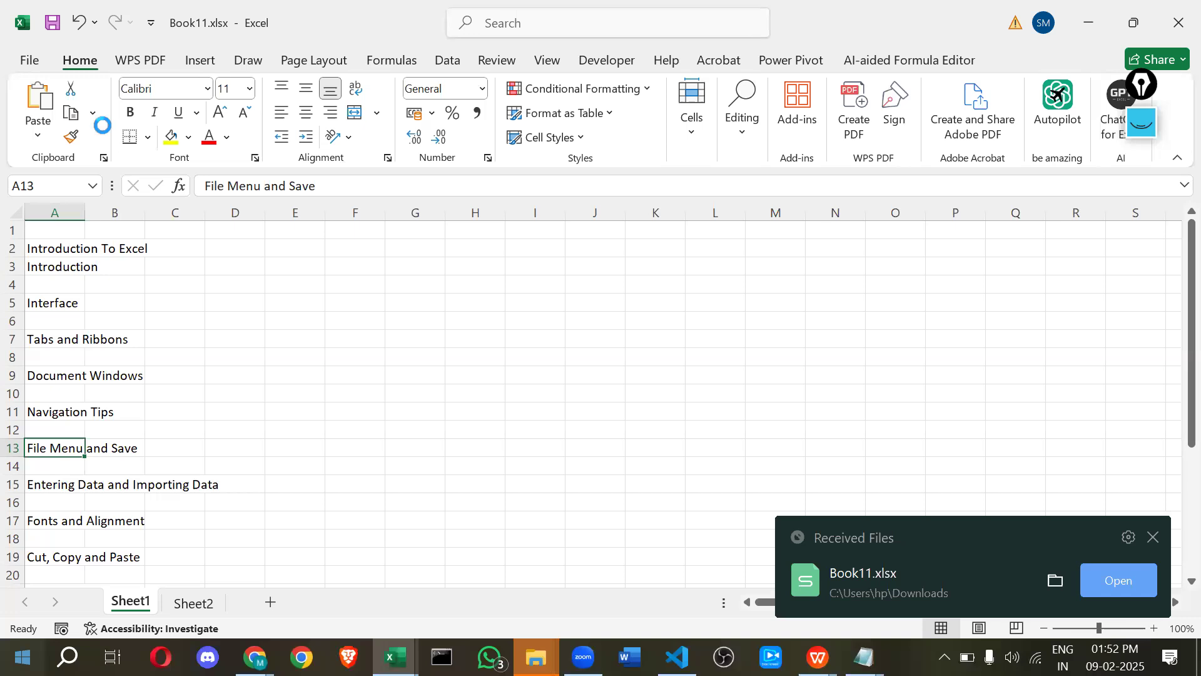
{"action": "left_click", "coordinate": [38, 135]}
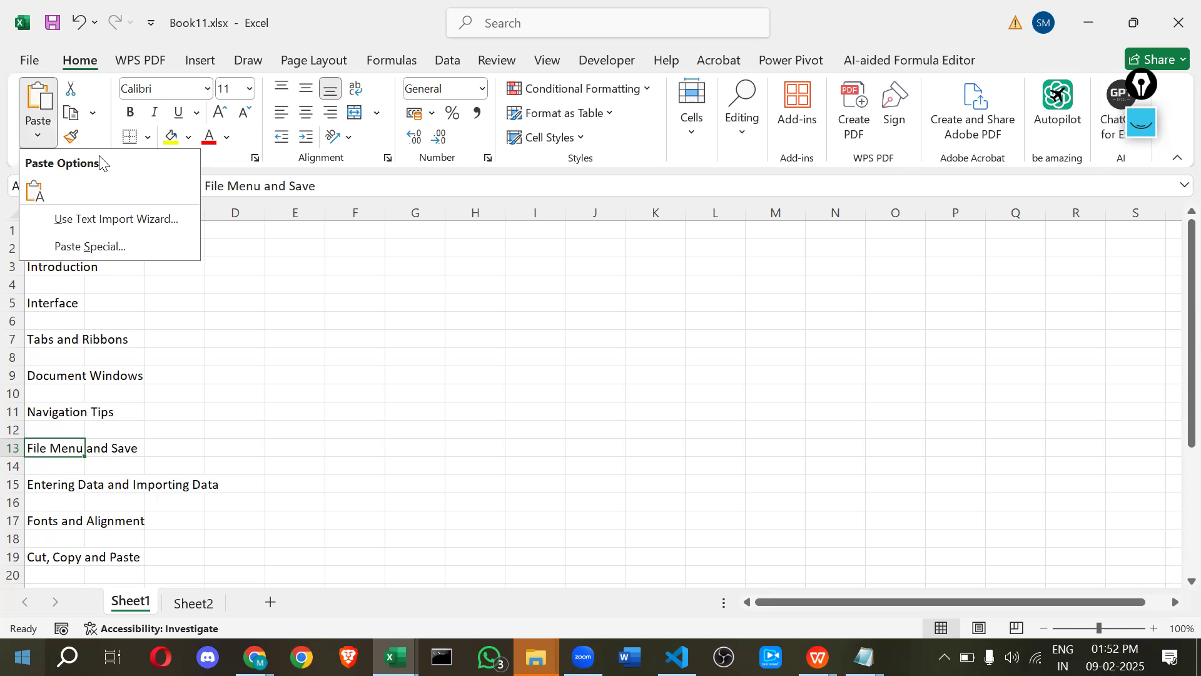
{"action": "left_click", "coordinate": [44, 106]}
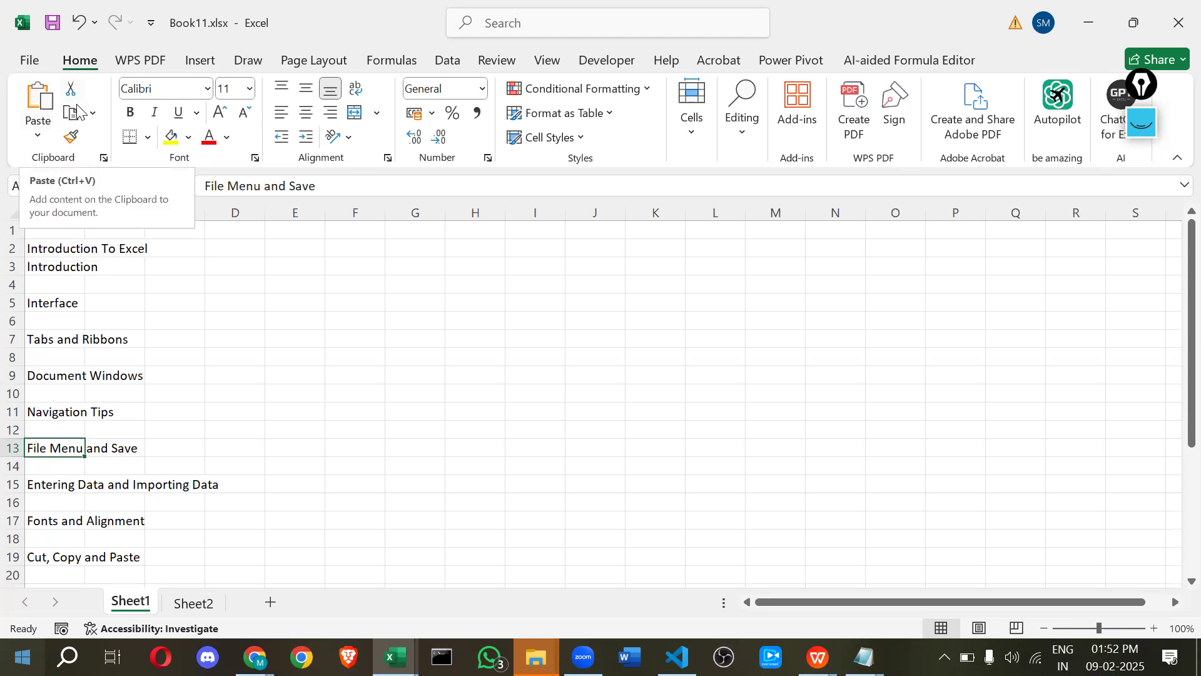
{"action": "left_click", "coordinate": [444, 337]}
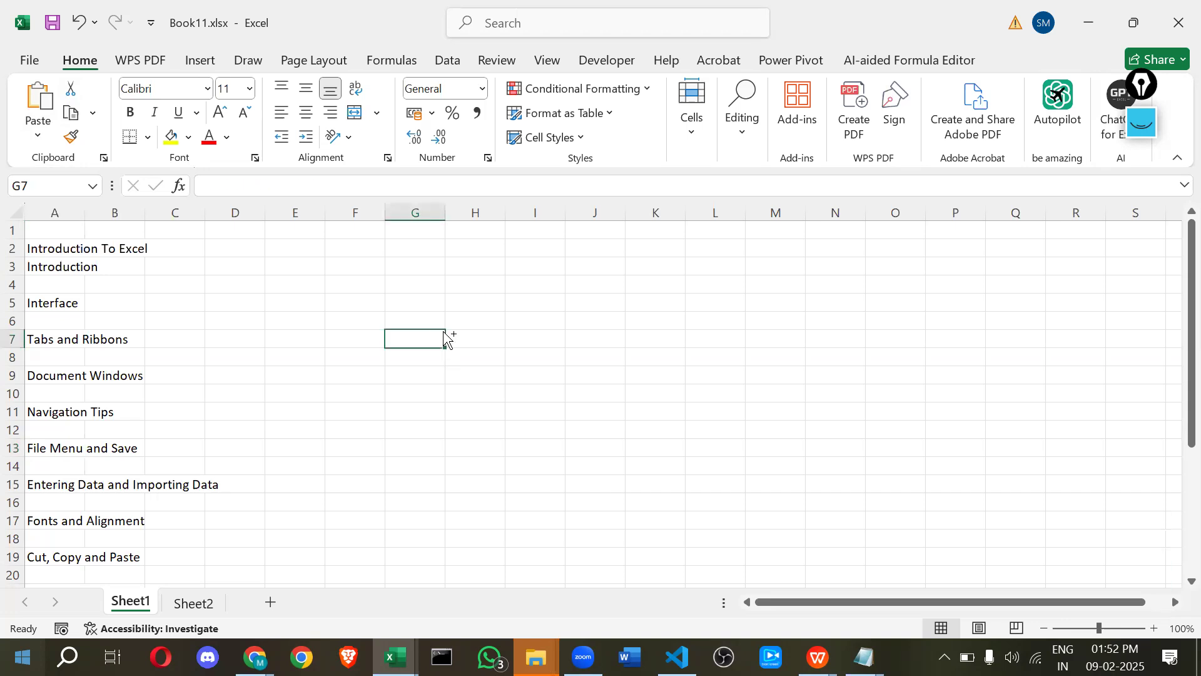
{"action": "key", "text": "ctrl+v"}
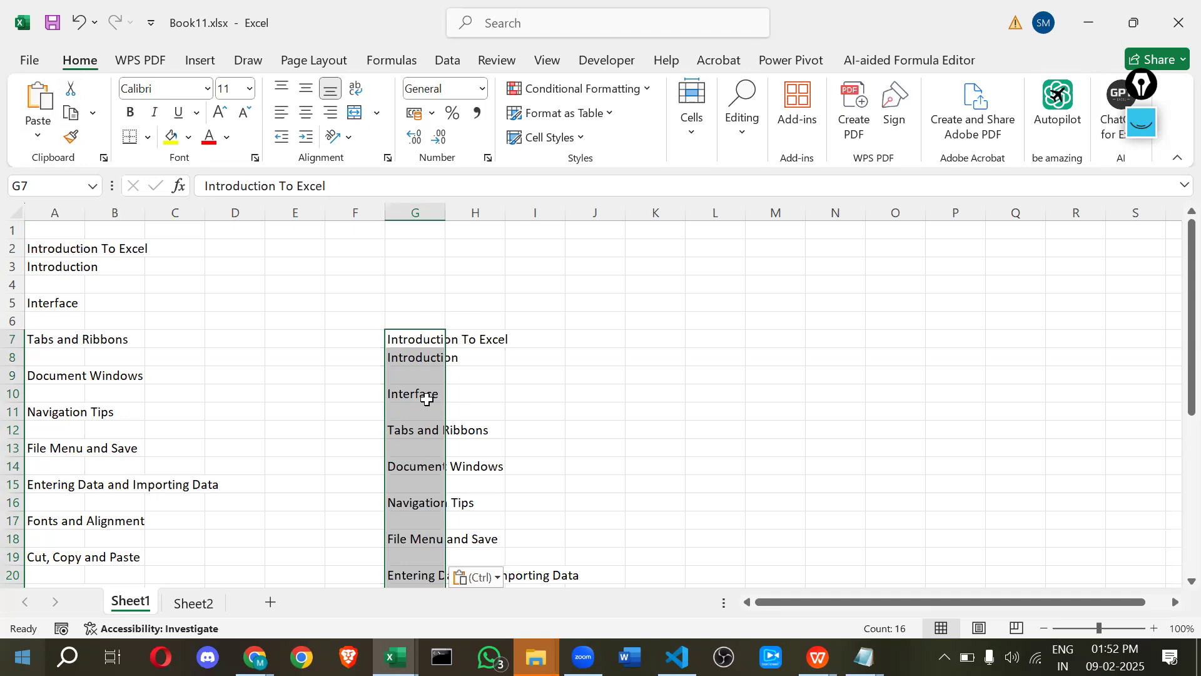
Cut the topic list that starts at G7 and paste it starting at cell L5.
{"action": "key", "text": "ctrl+c"}
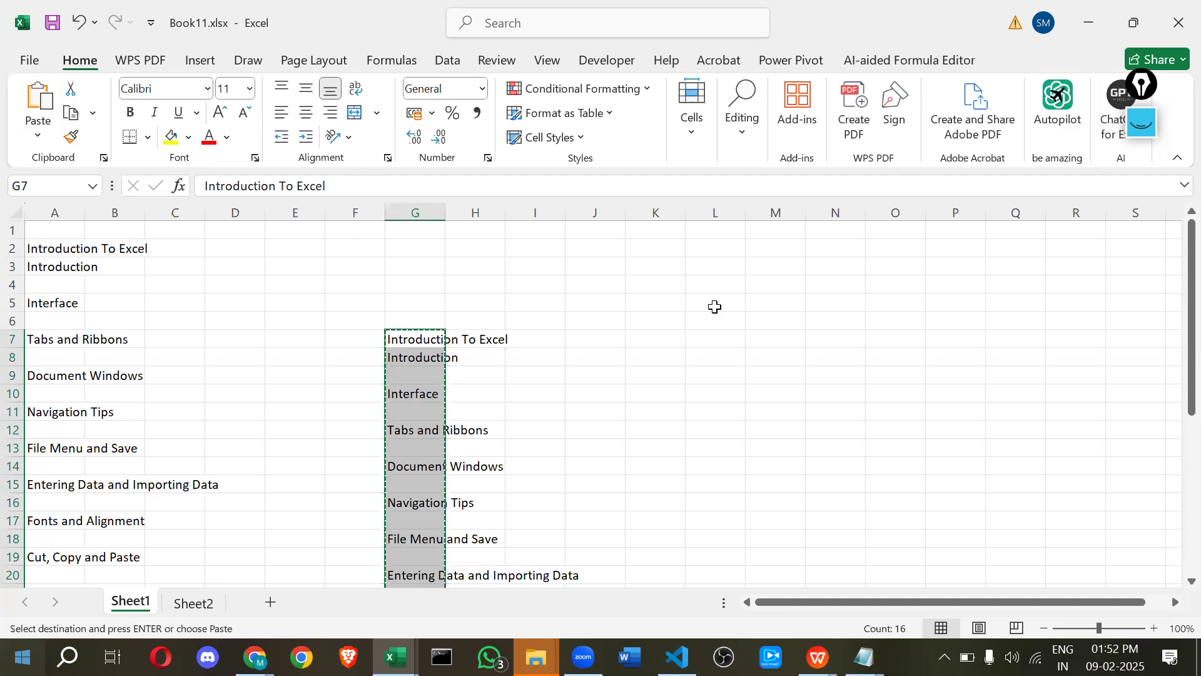
{"action": "left_click", "coordinate": [715, 306]}
{"action": "key", "text": "Return"}
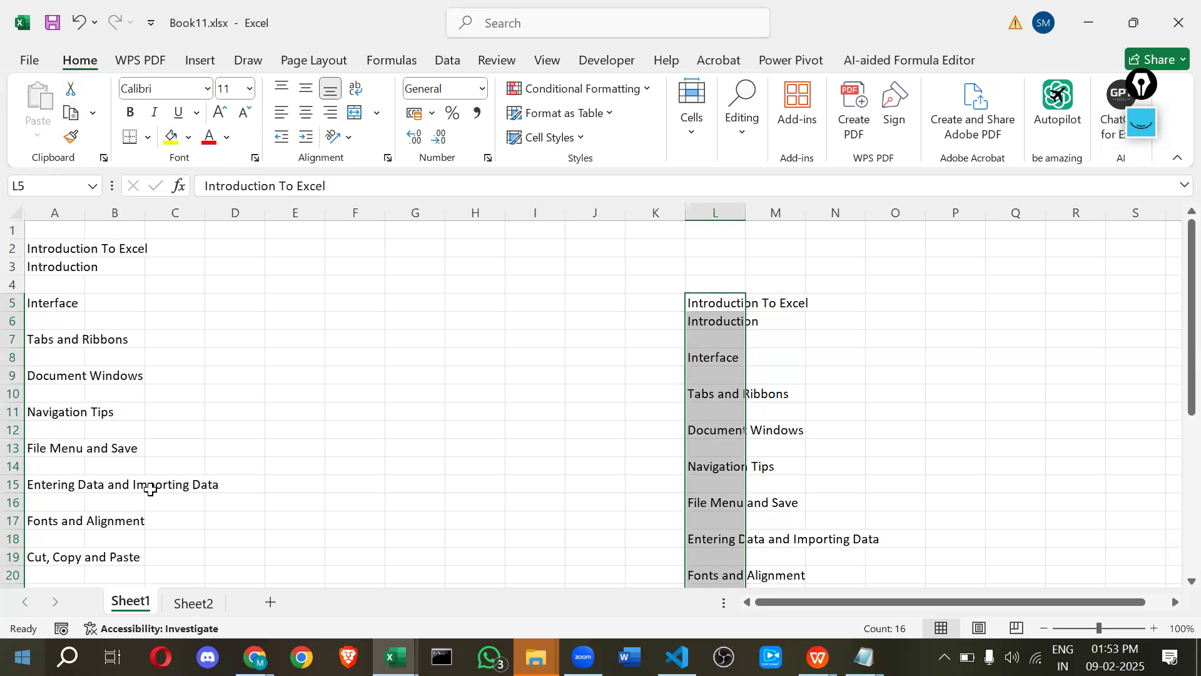
Select cells B15:D15 on the Entering Data and Importing Data row and open the recent workbook Sample_Superstore.xlsx.
{"action": "left_click_drag", "start_coordinate": [114, 484], "coordinate": [214, 485]}
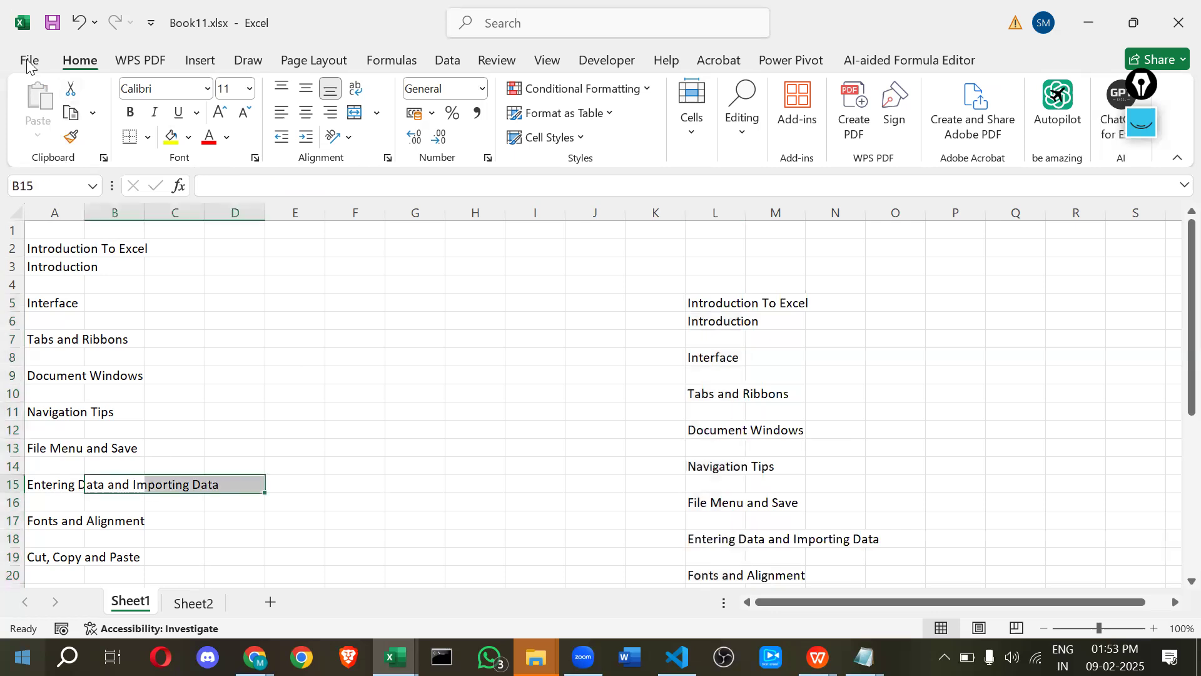
{"action": "left_click", "coordinate": [28, 62]}
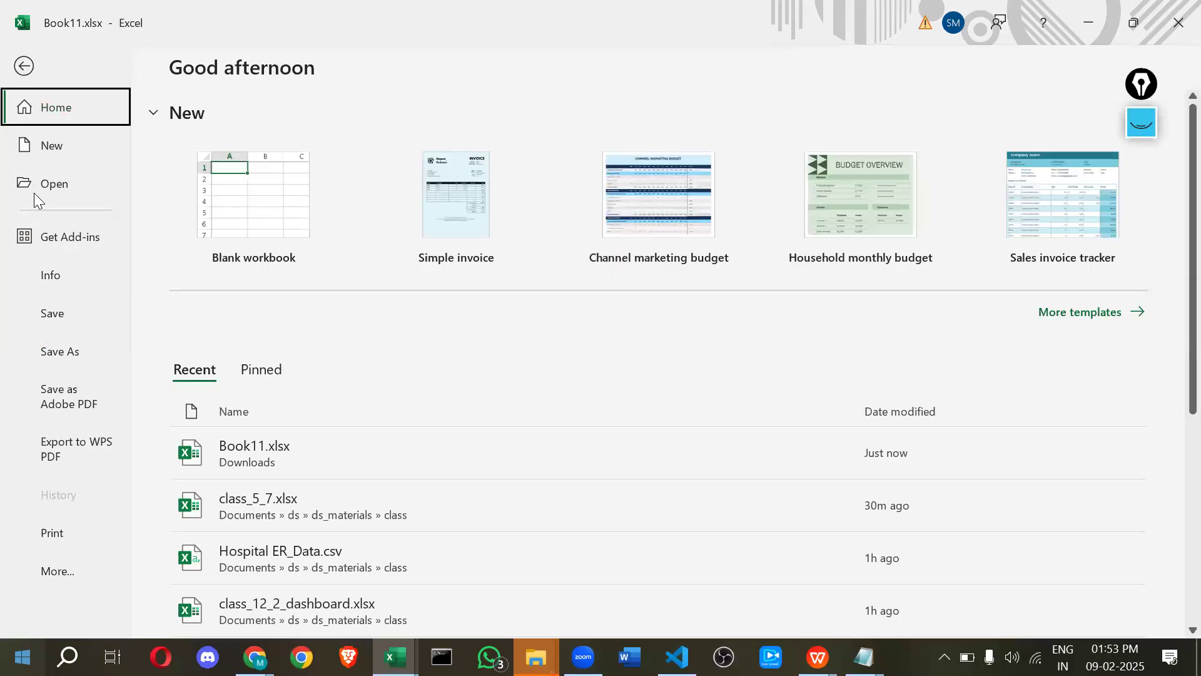
{"action": "left_click", "coordinate": [48, 183]}
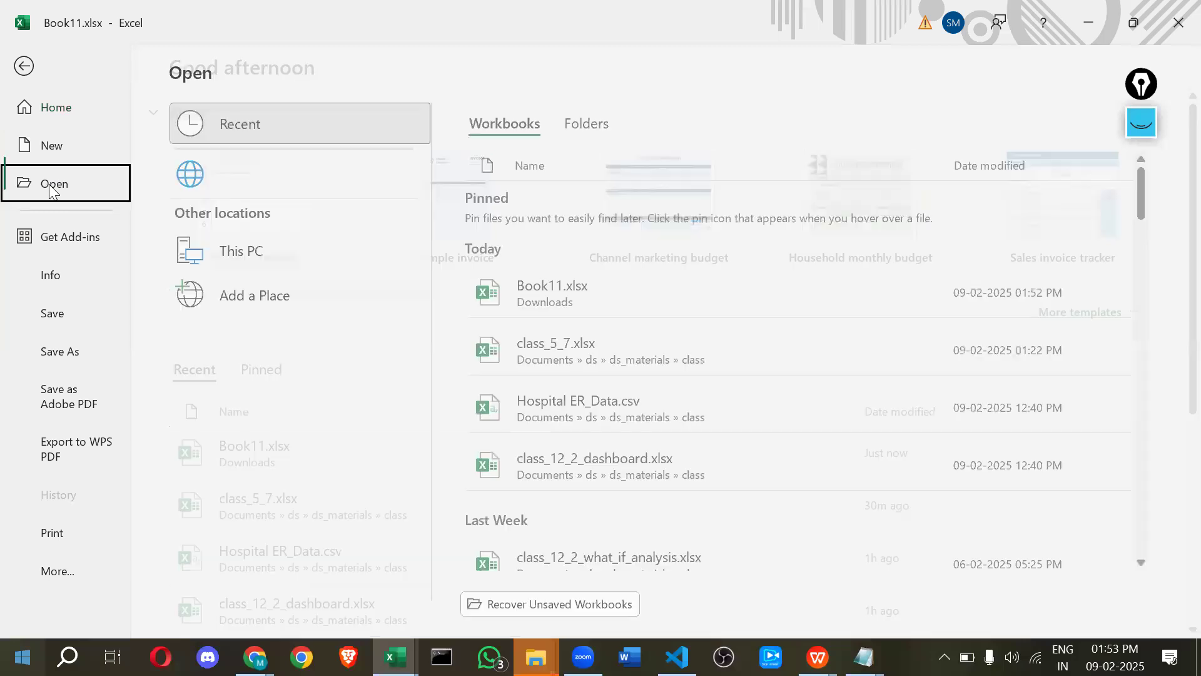
{"action": "scroll", "coordinate": [633, 492], "scroll_direction": "down", "scroll_amount": 2}
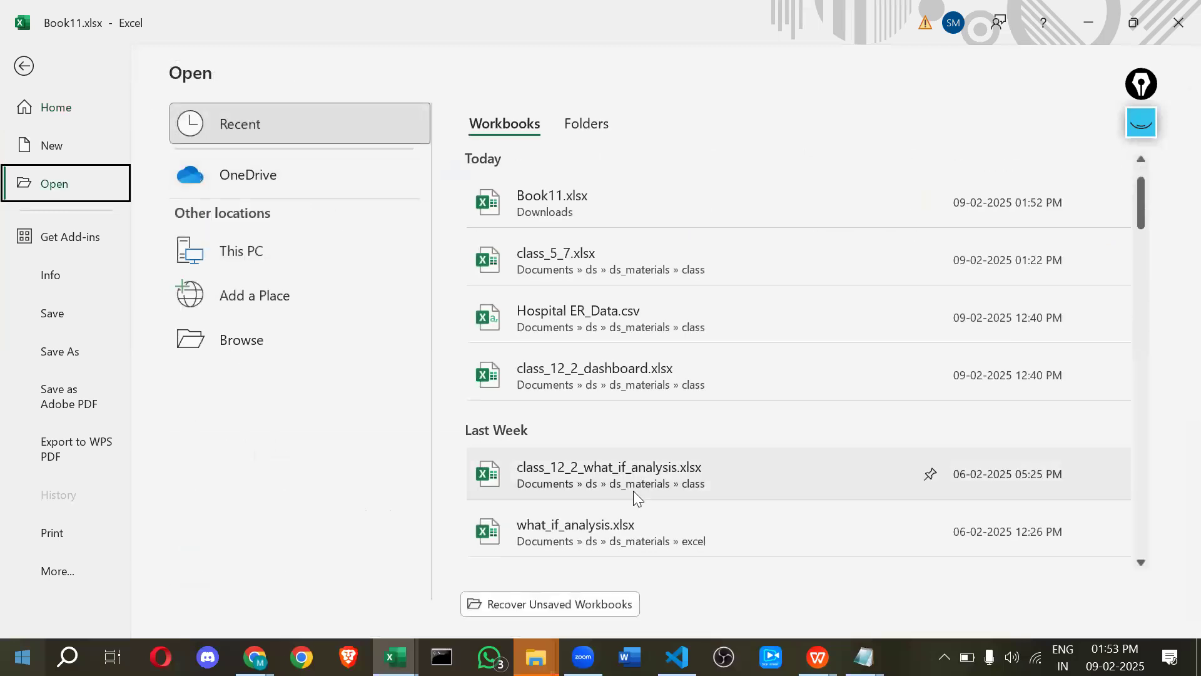
{"action": "scroll", "coordinate": [539, 479], "scroll_direction": "down", "scroll_amount": 2}
{"action": "left_click", "coordinate": [566, 467]}
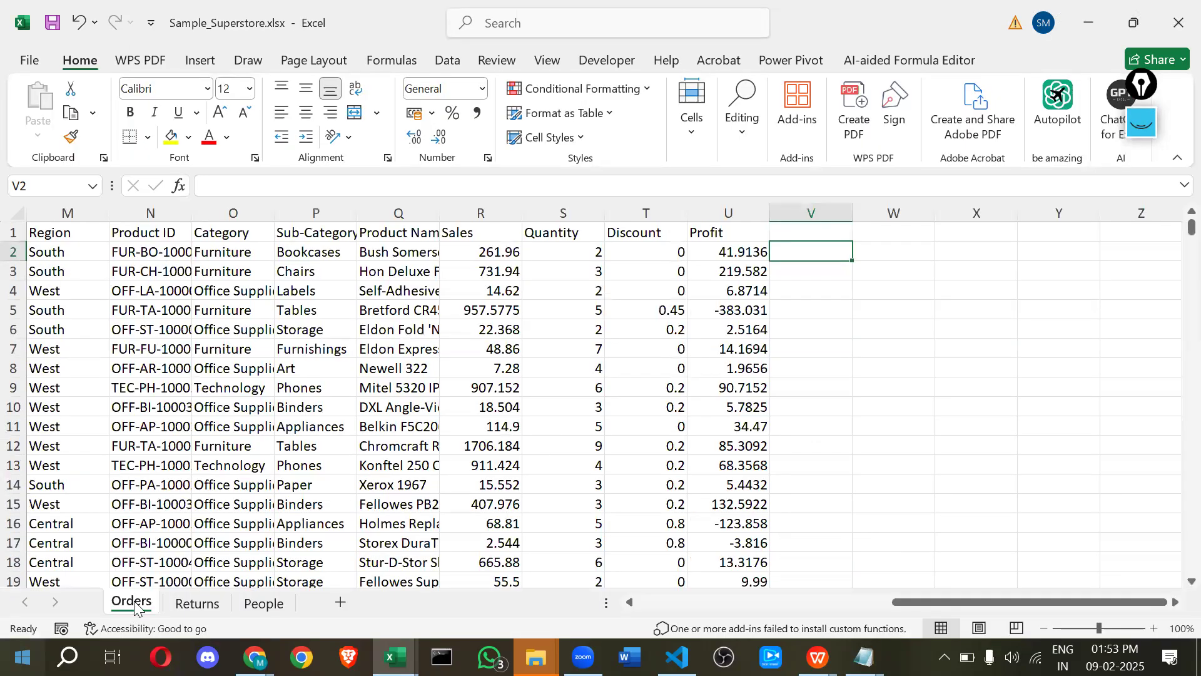
Copy the Orders sheet from Sample_Superstore.xlsx into Book11.xlsx, placing the copy before Sheet1.
{"action": "right_click", "coordinate": [135, 606]}
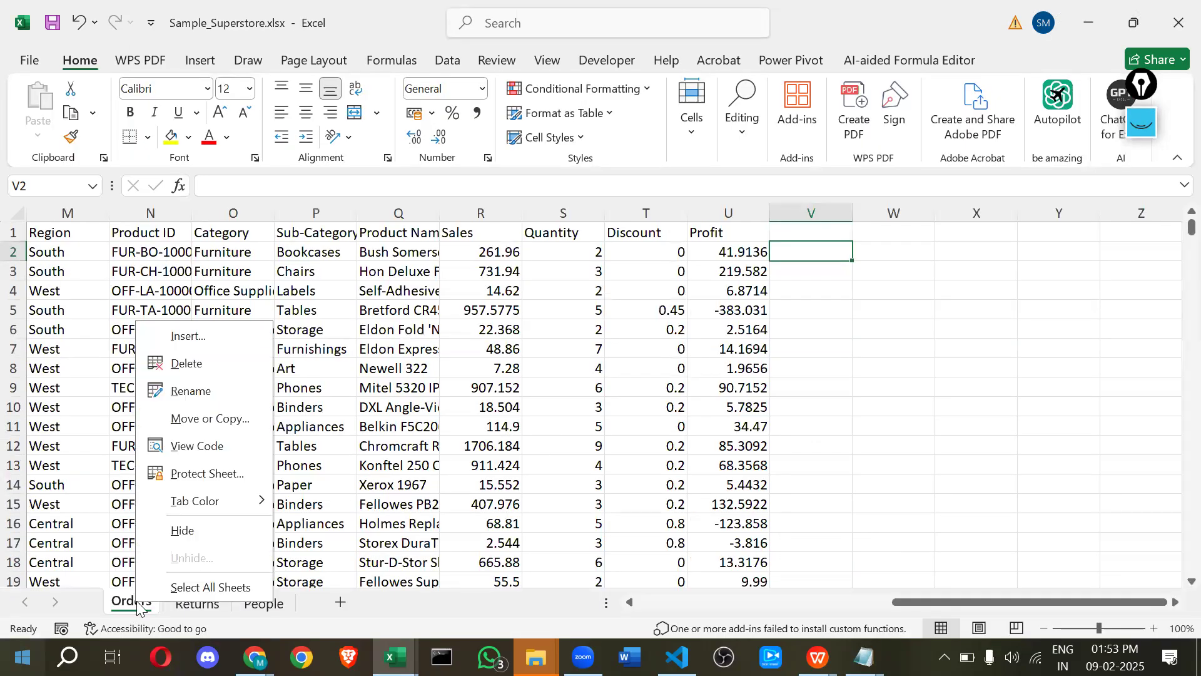
{"action": "left_click", "coordinate": [235, 427]}
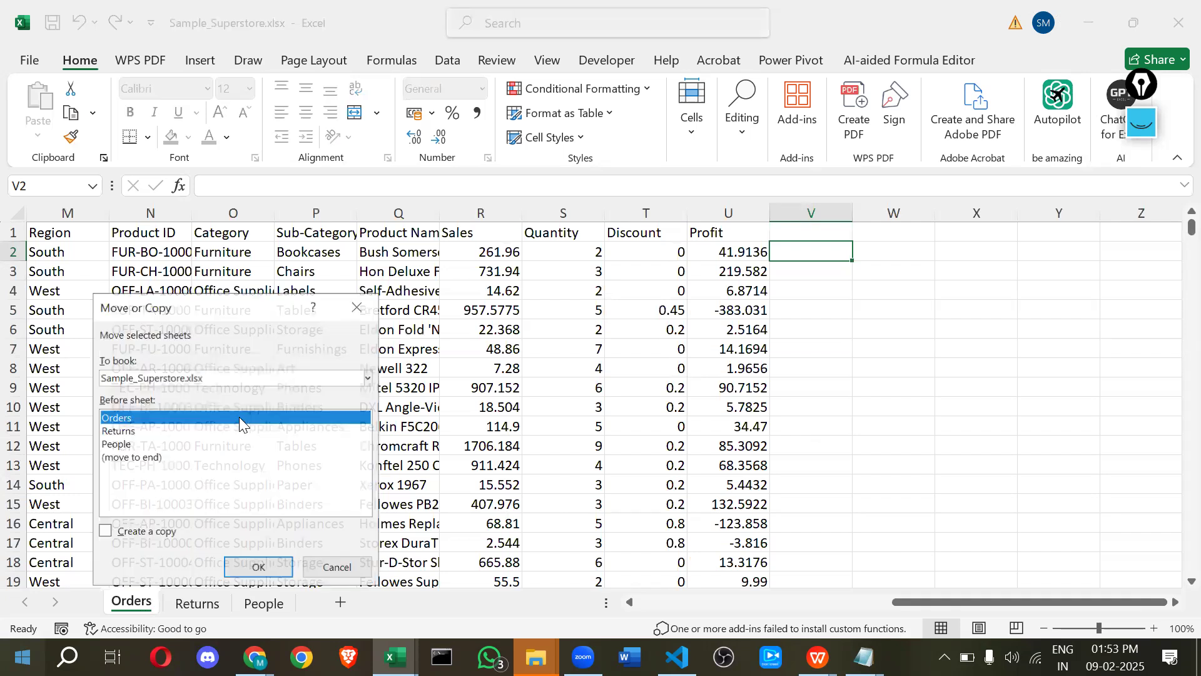
{"action": "left_click", "coordinate": [197, 378]}
{"action": "left_click", "coordinate": [198, 378]}
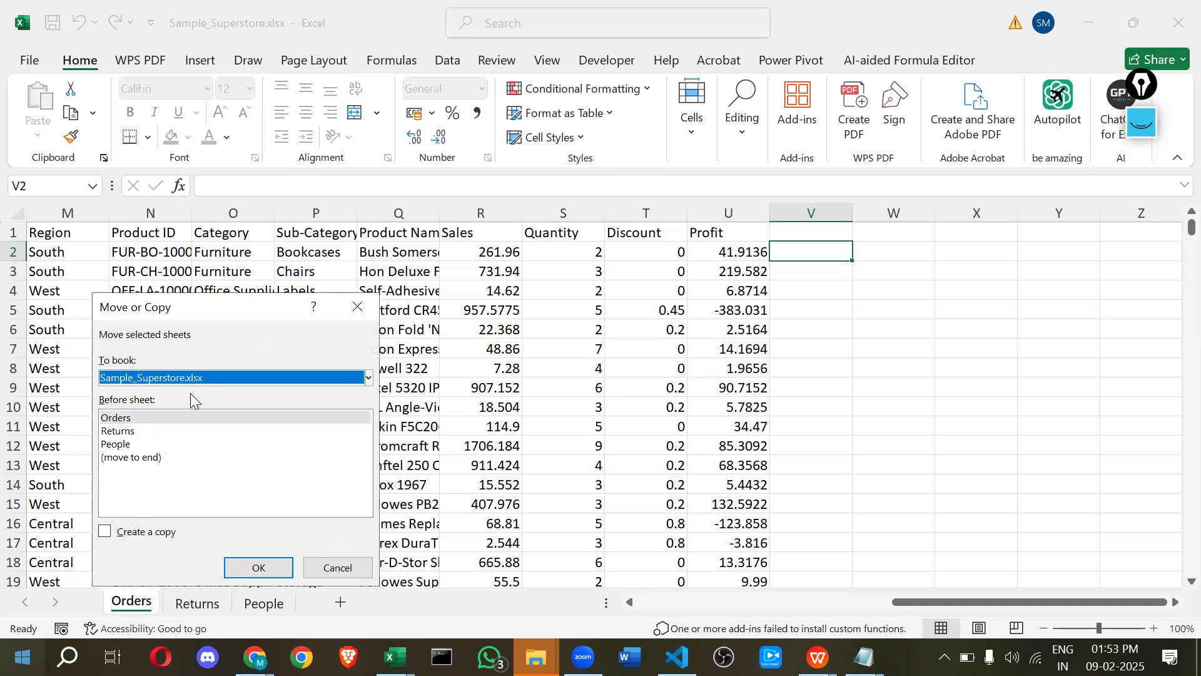
{"action": "left_click", "coordinate": [198, 380]}
{"action": "left_click", "coordinate": [161, 433]}
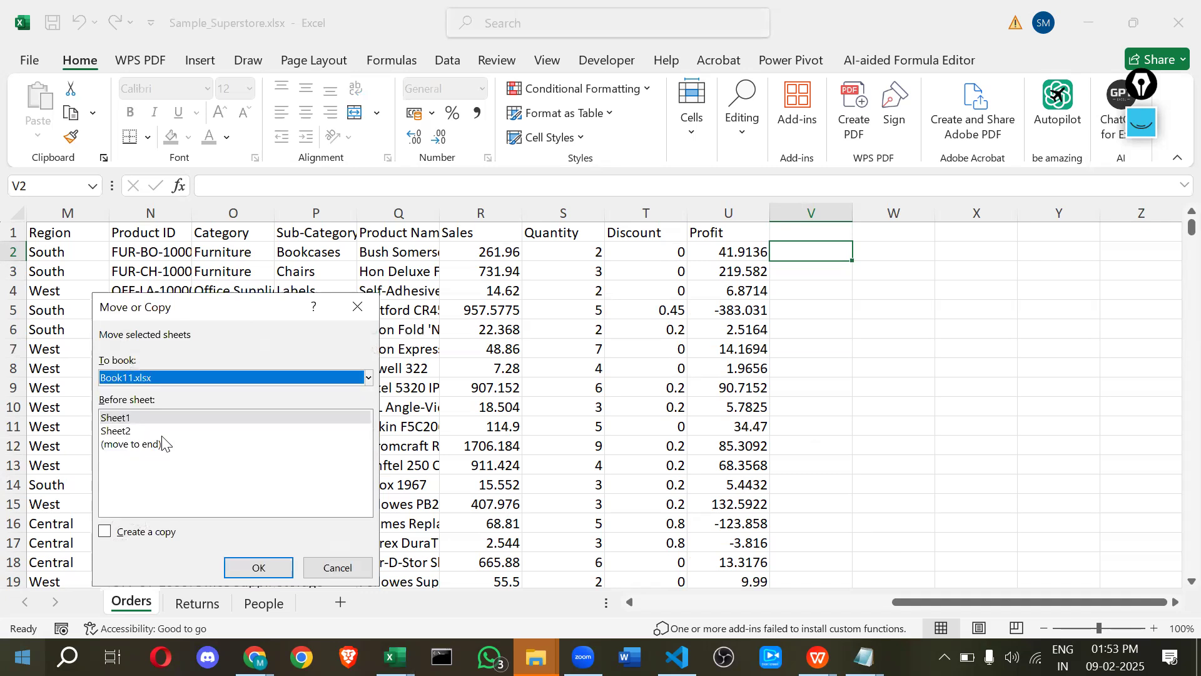
{"action": "left_click", "coordinate": [105, 531]}
{"action": "left_click", "coordinate": [269, 569]}
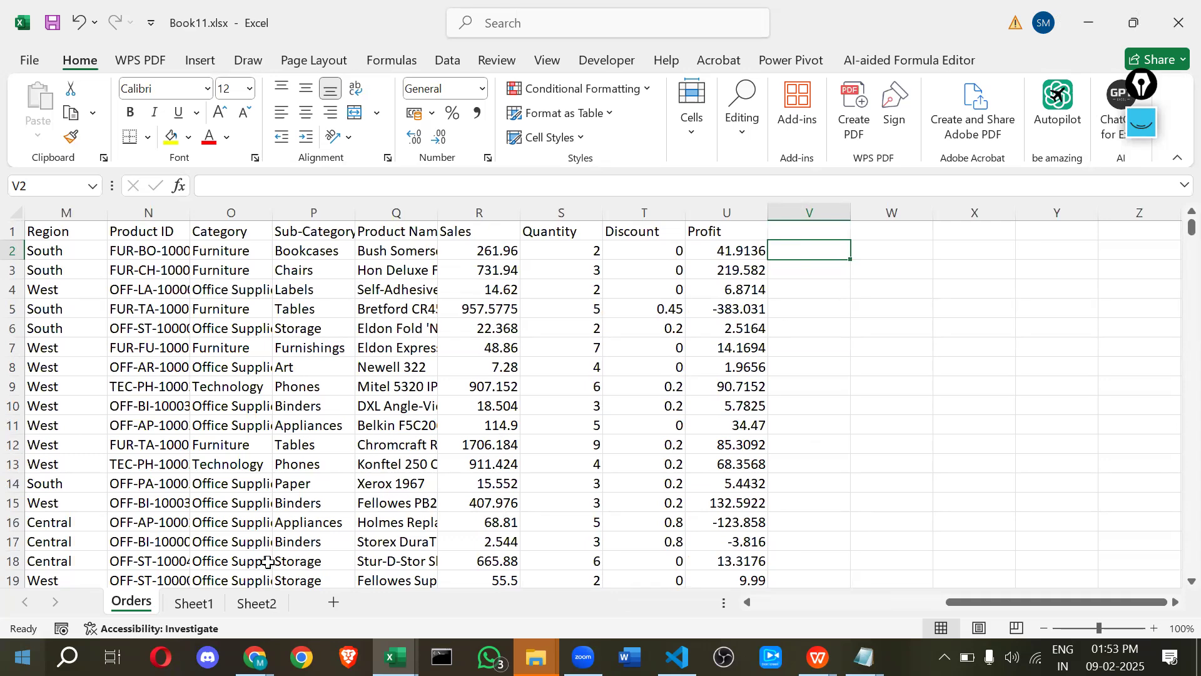
Go back to Sheet1 and point out the Entering Data and Importing Data topic in row 15.
{"action": "left_click", "coordinate": [209, 616]}
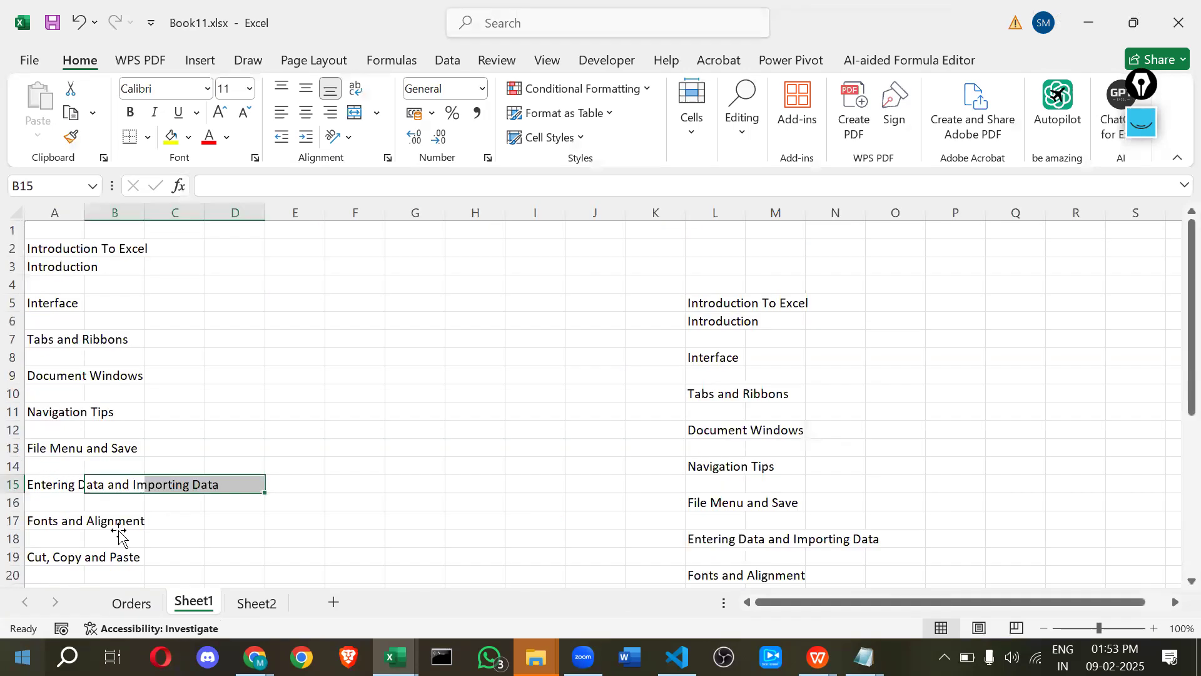
{"action": "left_click_drag", "start_coordinate": [56, 485], "coordinate": [125, 485]}
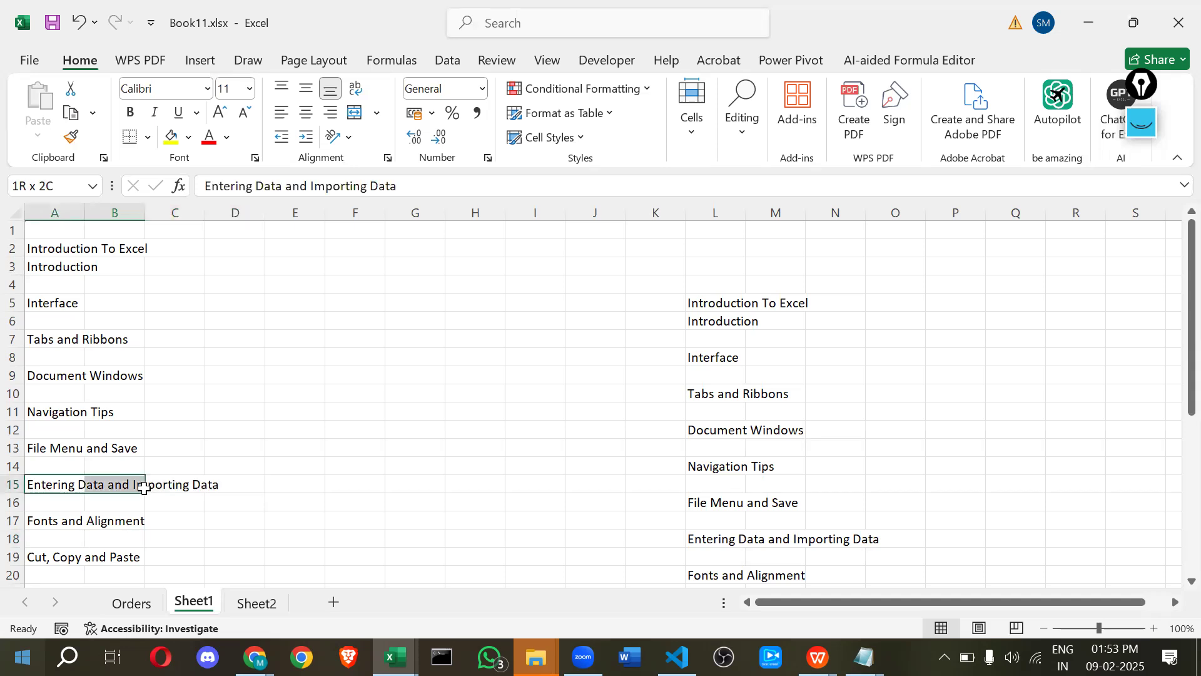
{"action": "left_click", "coordinate": [294, 262]}
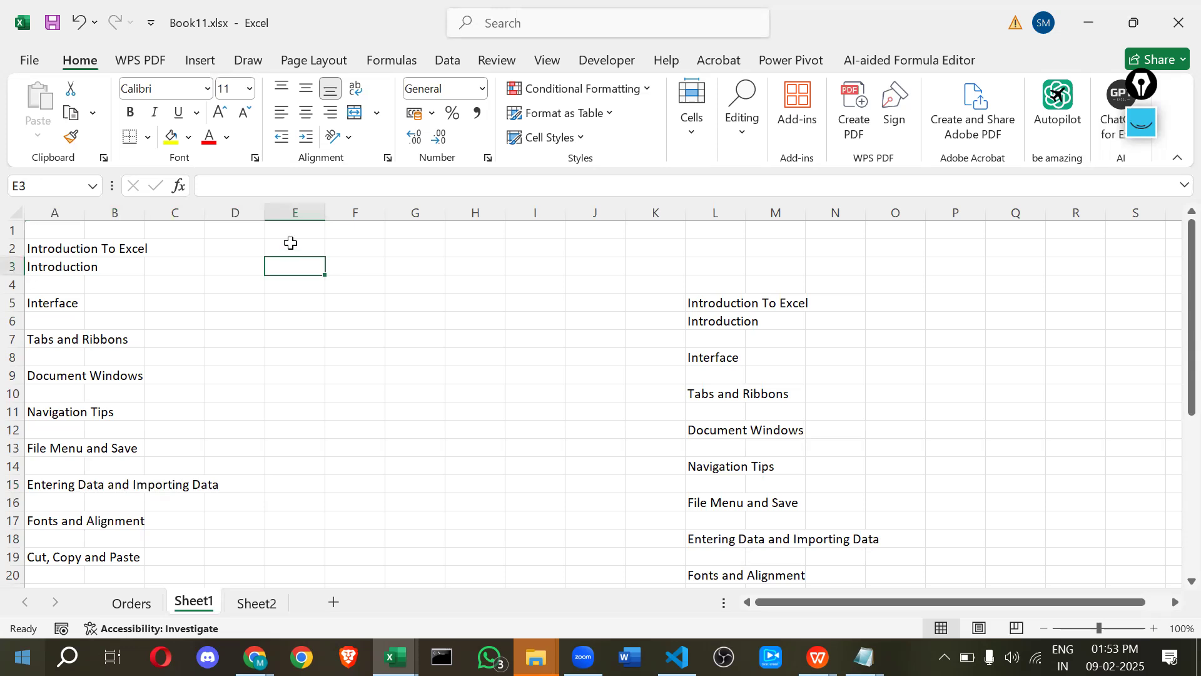
Enter the header name in E2, with a in E3 and b, c and d in E5 to E7.
{"action": "left_click", "coordinate": [292, 245]}
{"action": "type", "text": "name"}
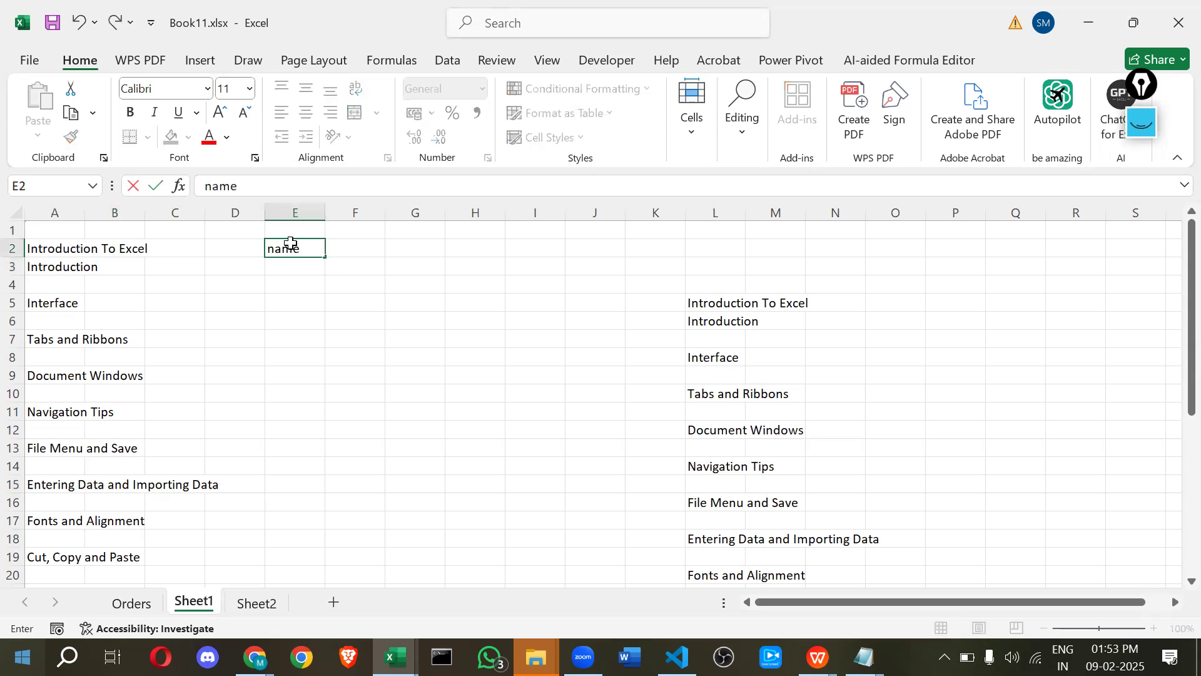
{"action": "key", "text": "Return"}
{"action": "type", "text": "a"}
{"action": "key", "text": "Return"}
{"action": "key", "text": "Return"}
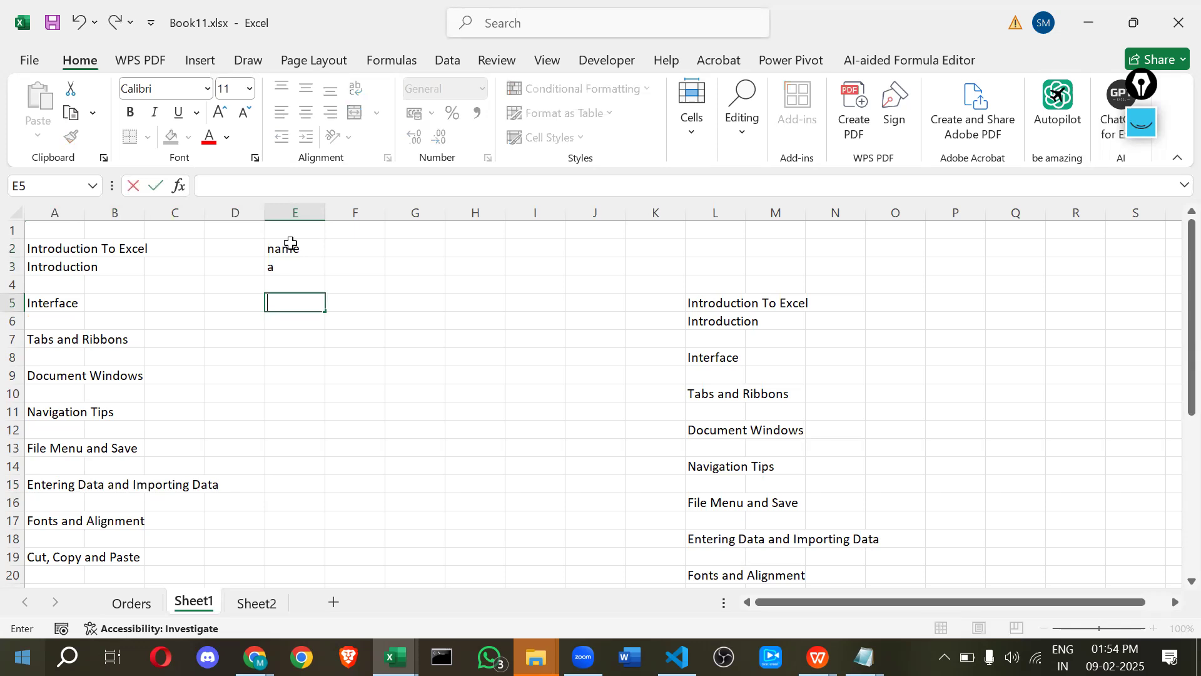
{"action": "type", "text": "b"}
{"action": "key", "text": "Return"}
{"action": "type", "text": "c"}
{"action": "key", "text": "Return"}
{"action": "type", "text": "d"}
{"action": "key", "text": "Return"}
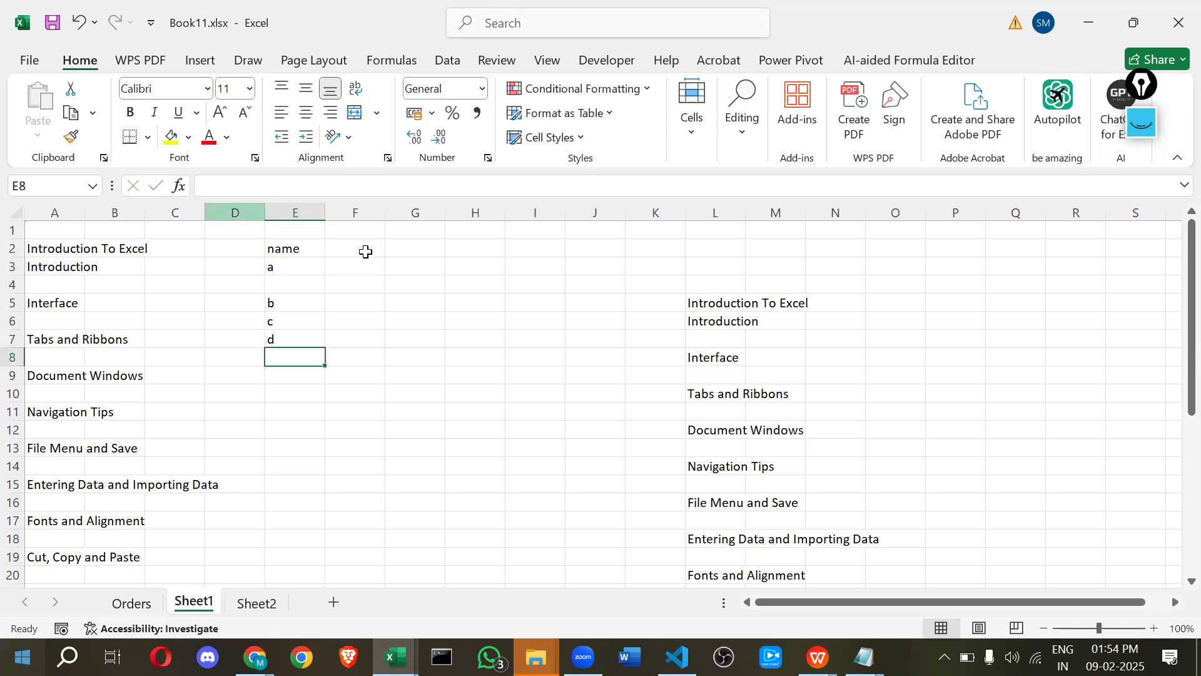
Enter the header id in F2 and the values 1, 2, 3, 4 and 5 in F3 to F7.
{"action": "left_click", "coordinate": [365, 251]}
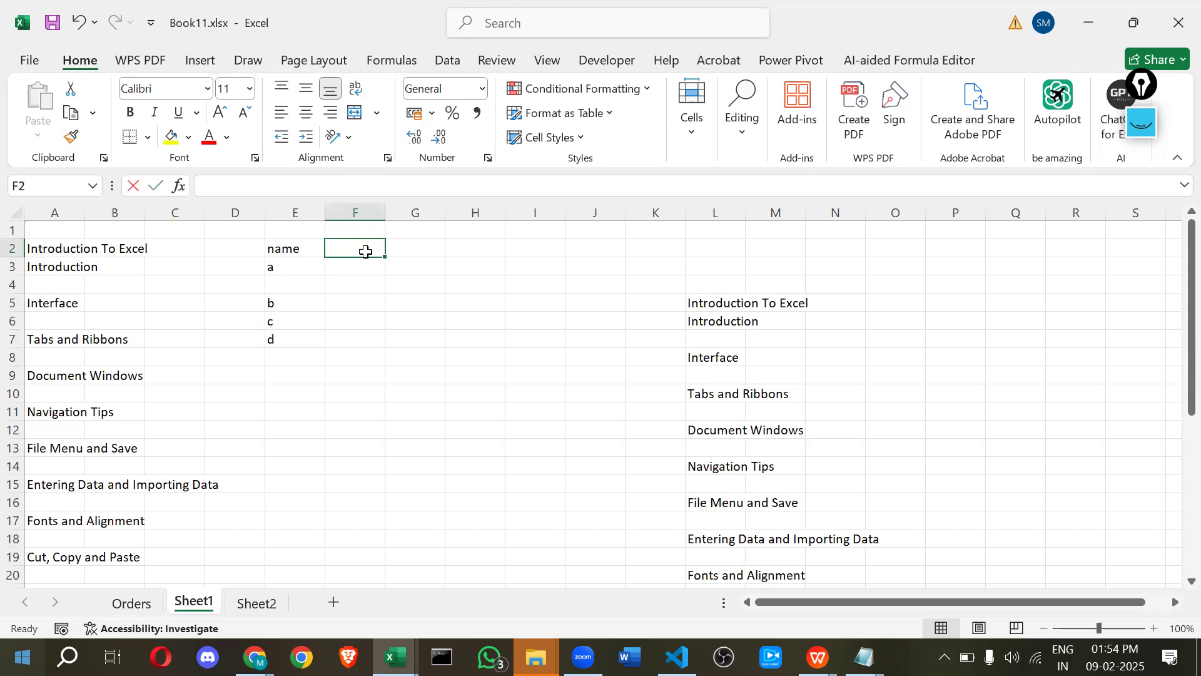
{"action": "type", "text": "id"}
{"action": "key", "text": "Return"}
{"action": "type", "text": "1"}
{"action": "key", "text": "Return"}
{"action": "type", "text": "2"}
{"action": "key", "text": "Return"}
{"action": "type", "text": "3"}
{"action": "key", "text": "Return"}
{"action": "type", "text": "4"}
{"action": "key", "text": "Return"}
{"action": "type", "text": "5"}
{"action": "key", "text": "Return"}
{"action": "left_click", "coordinate": [279, 251]}
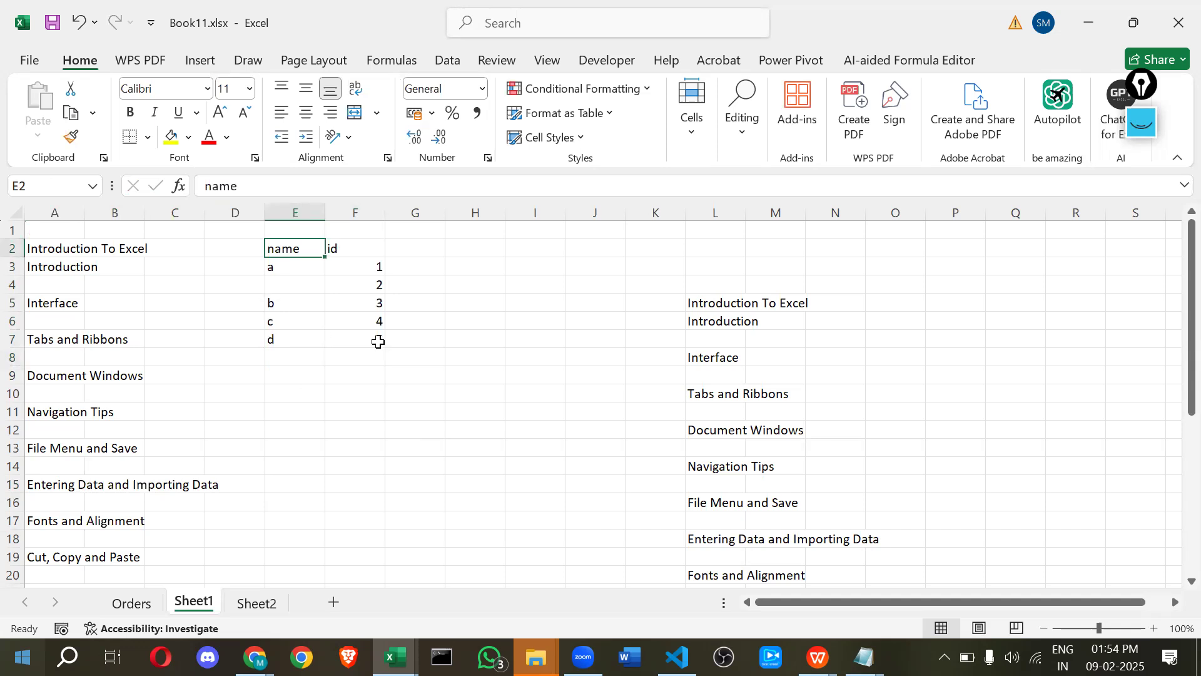
{"action": "left_click", "coordinate": [461, 338]}
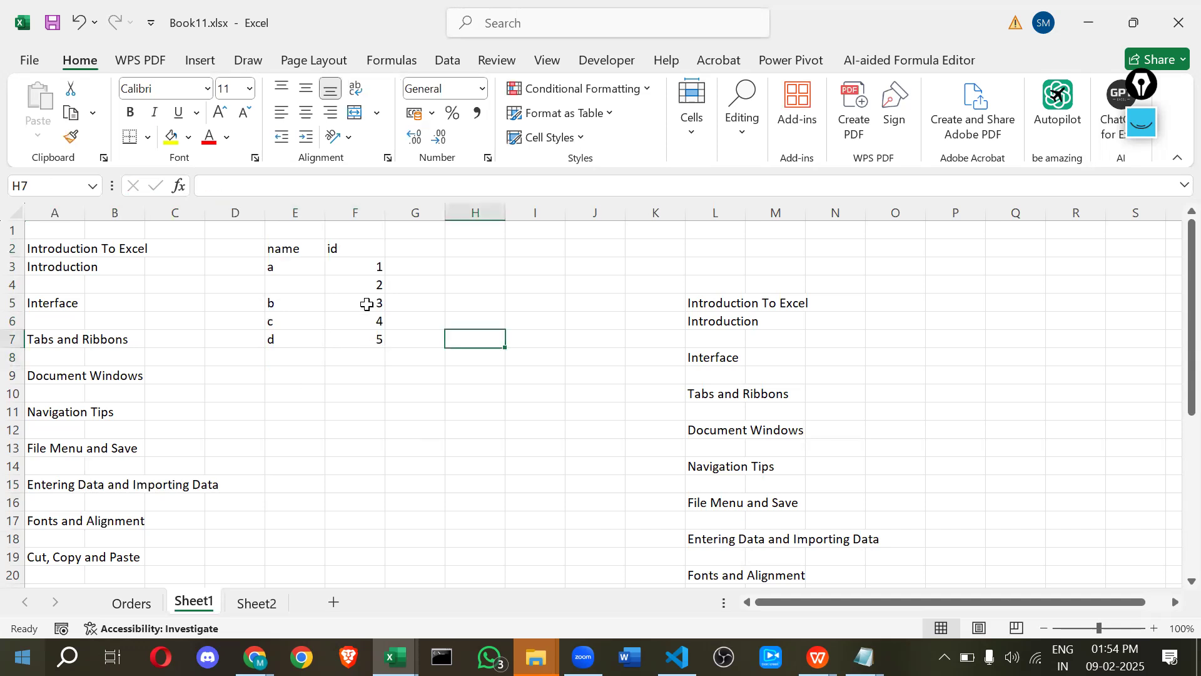
Format the header cells E2:F2 with a yellow fill and bold red text.
{"action": "left_click", "coordinate": [276, 250]}
{"action": "left_click", "coordinate": [346, 245], "text": "shift"}
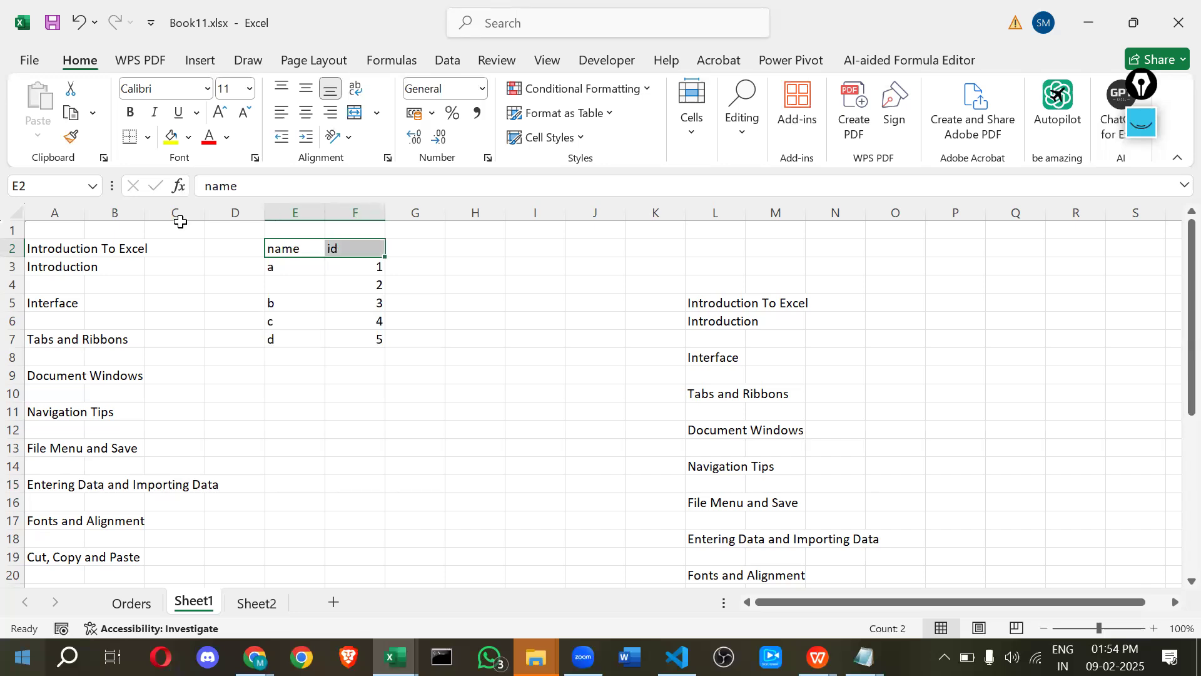
{"action": "left_click", "coordinate": [171, 138]}
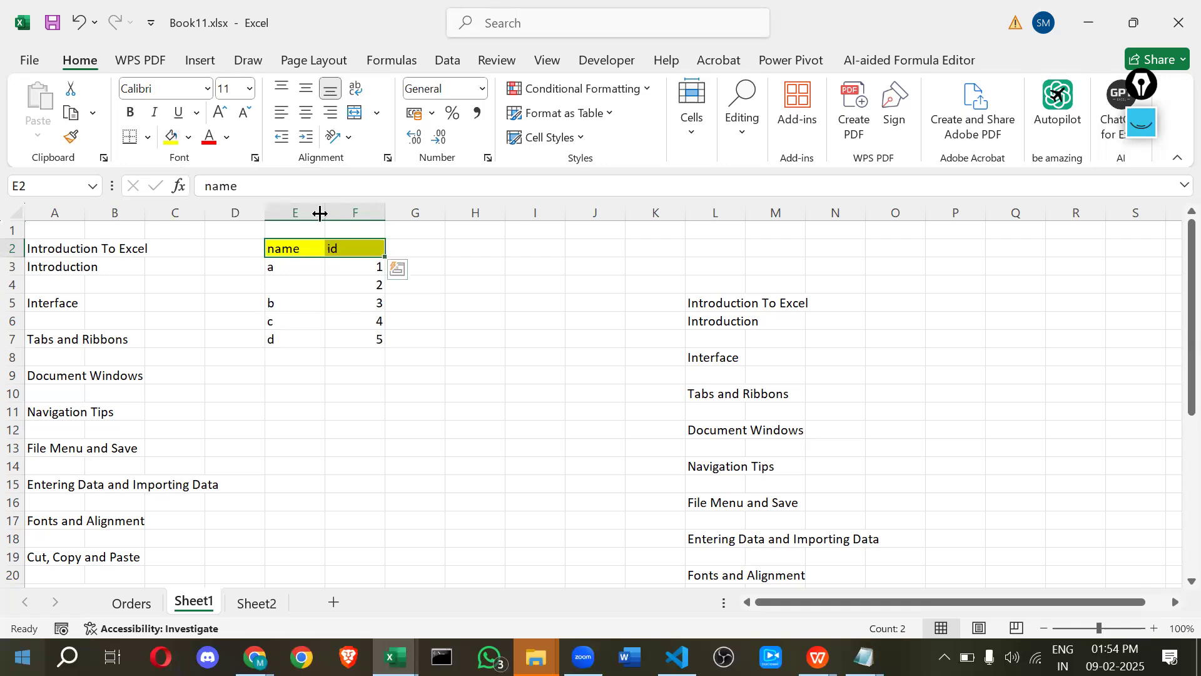
{"action": "left_click", "coordinate": [227, 139]}
{"action": "left_click", "coordinate": [233, 445]}
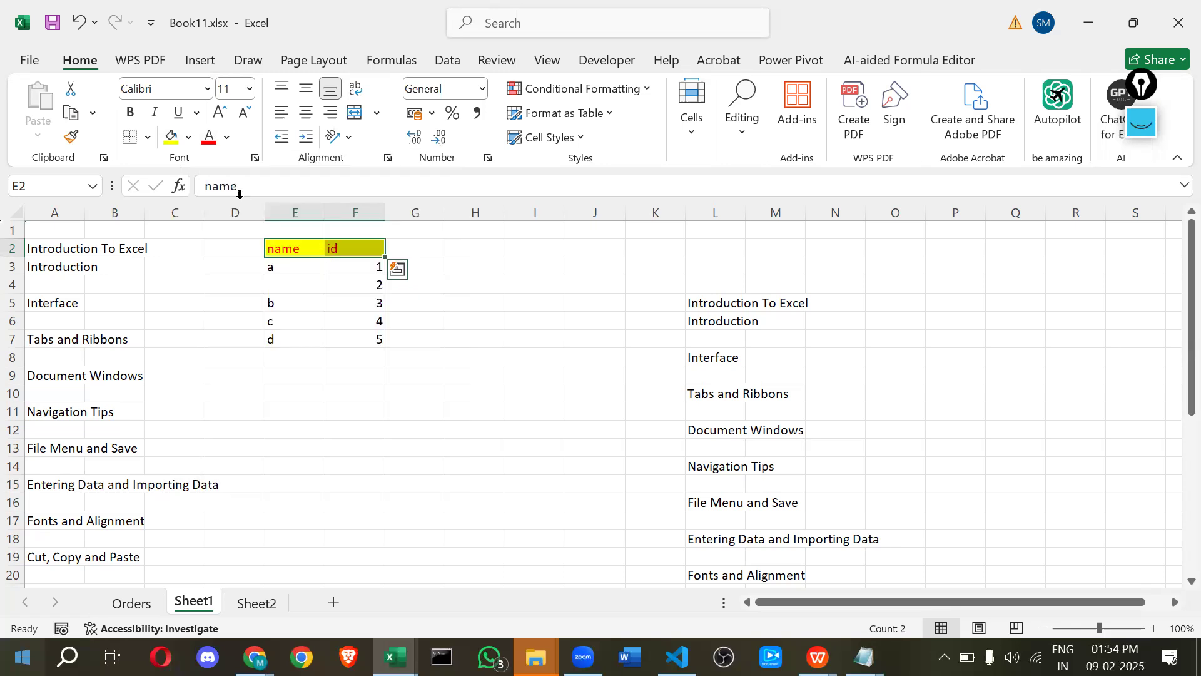
{"action": "left_click", "coordinate": [130, 112]}
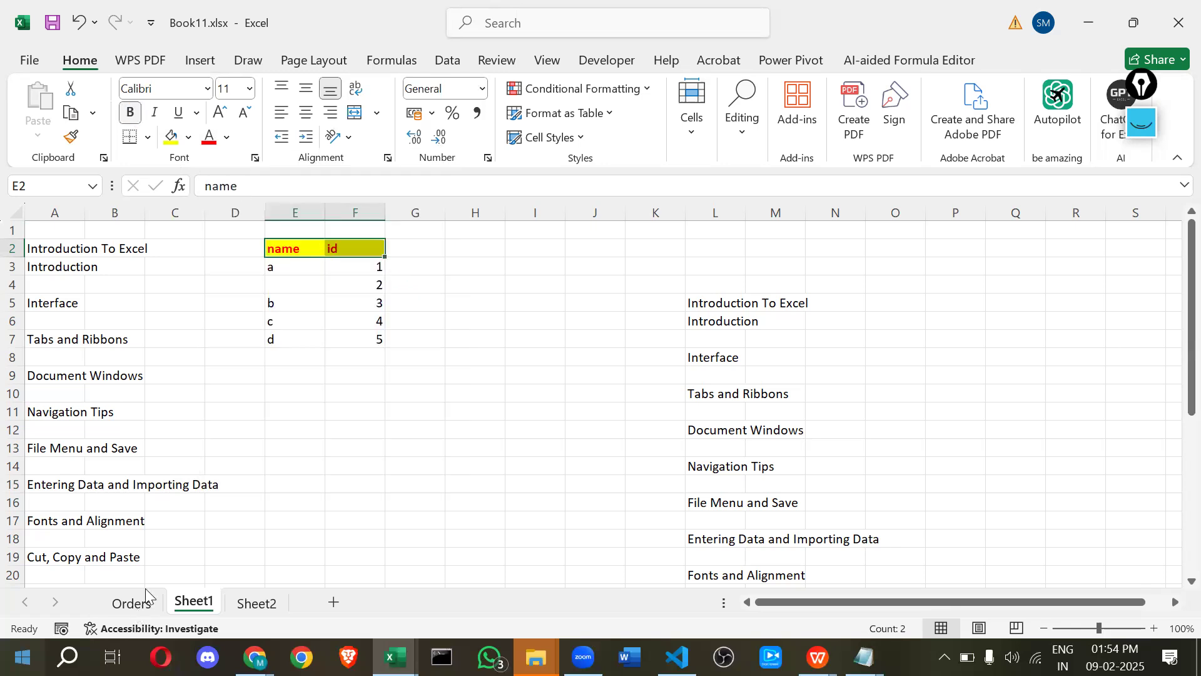
Change the font of the header cells E2:F2 to Algerian and apply all borders to them.
{"action": "left_click", "coordinate": [209, 89]}
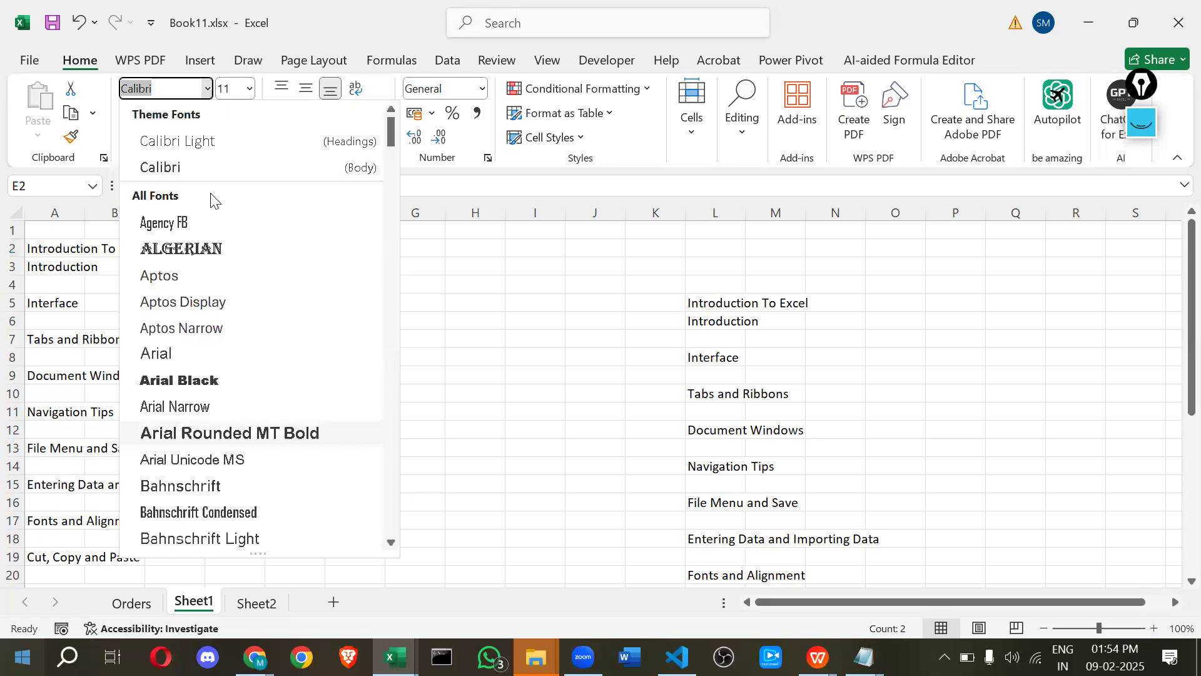
{"action": "left_click", "coordinate": [194, 249]}
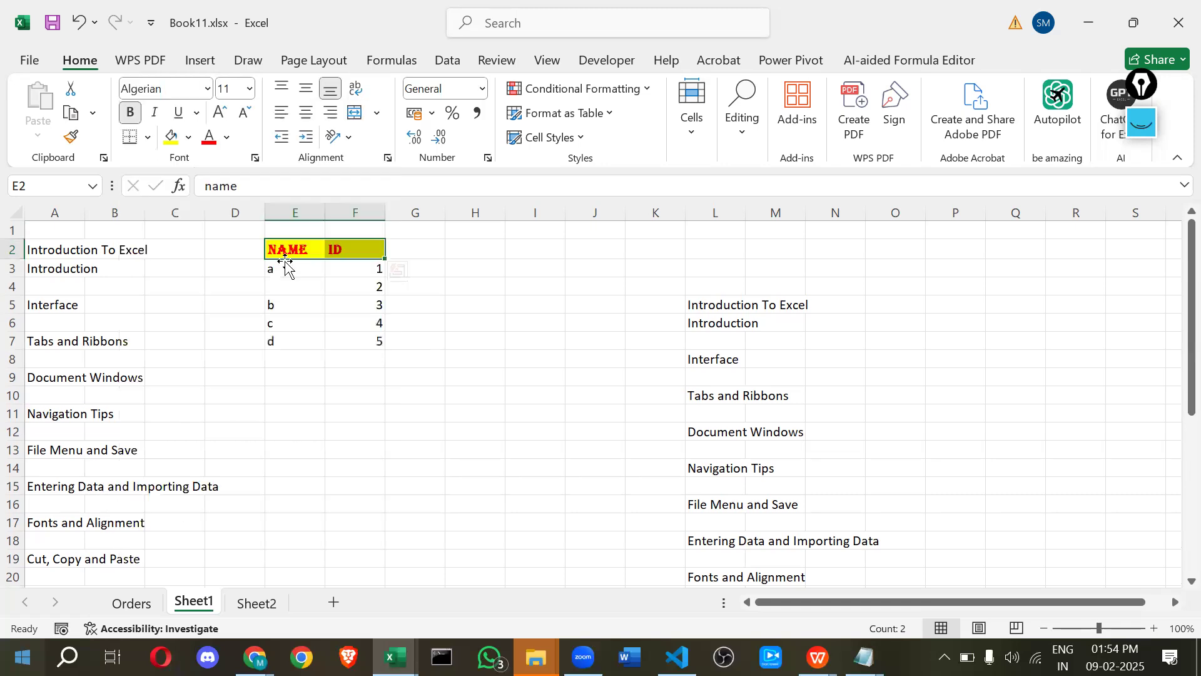
{"action": "left_click", "coordinate": [149, 137]}
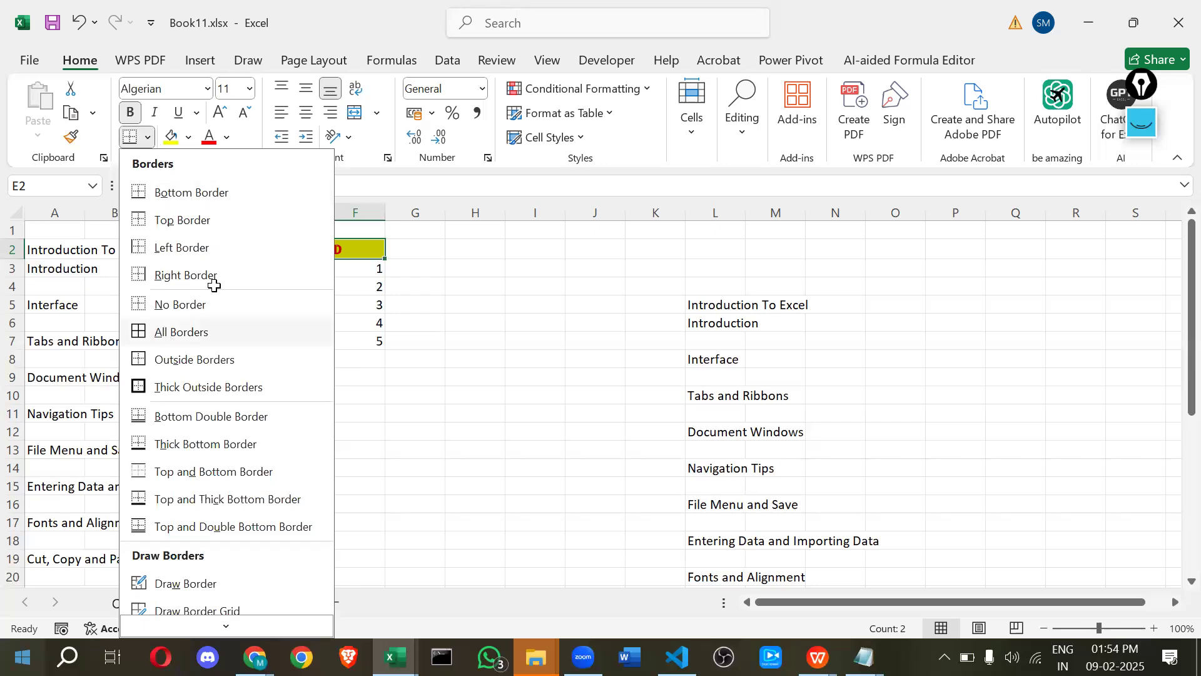
{"action": "left_click", "coordinate": [199, 333]}
{"action": "left_click", "coordinate": [213, 285]}
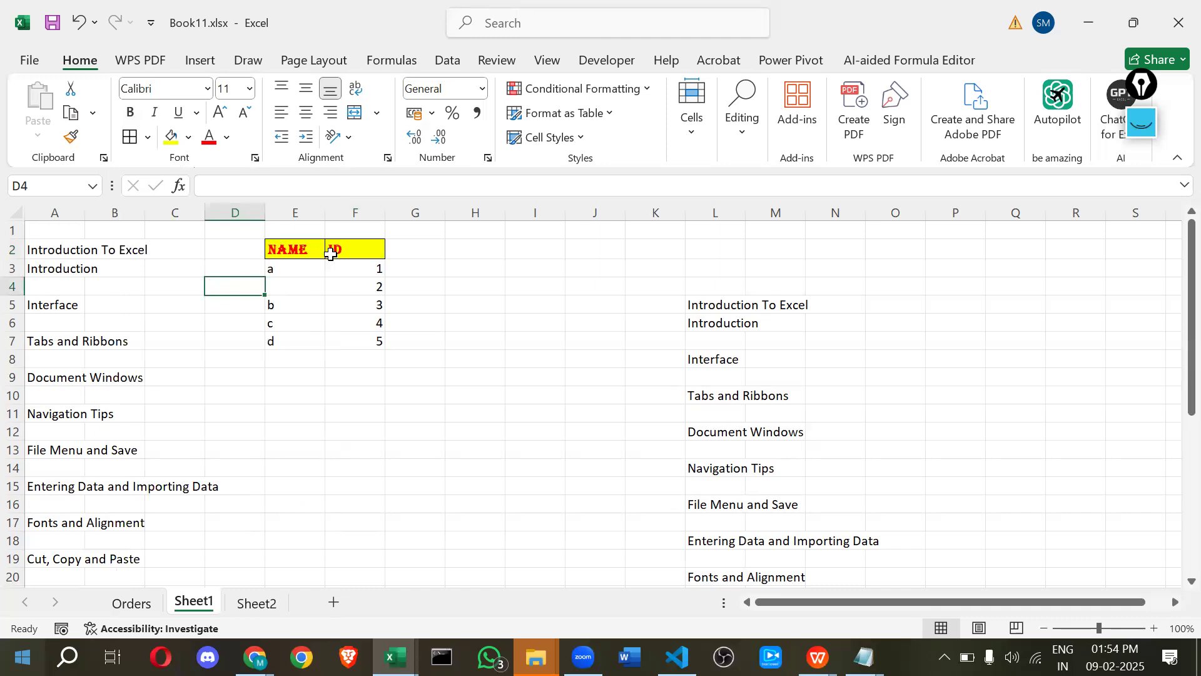
Select cell E3, then make row 3 much taller and column E wider.
{"action": "left_click", "coordinate": [237, 356]}
{"action": "left_click", "coordinate": [282, 89]}
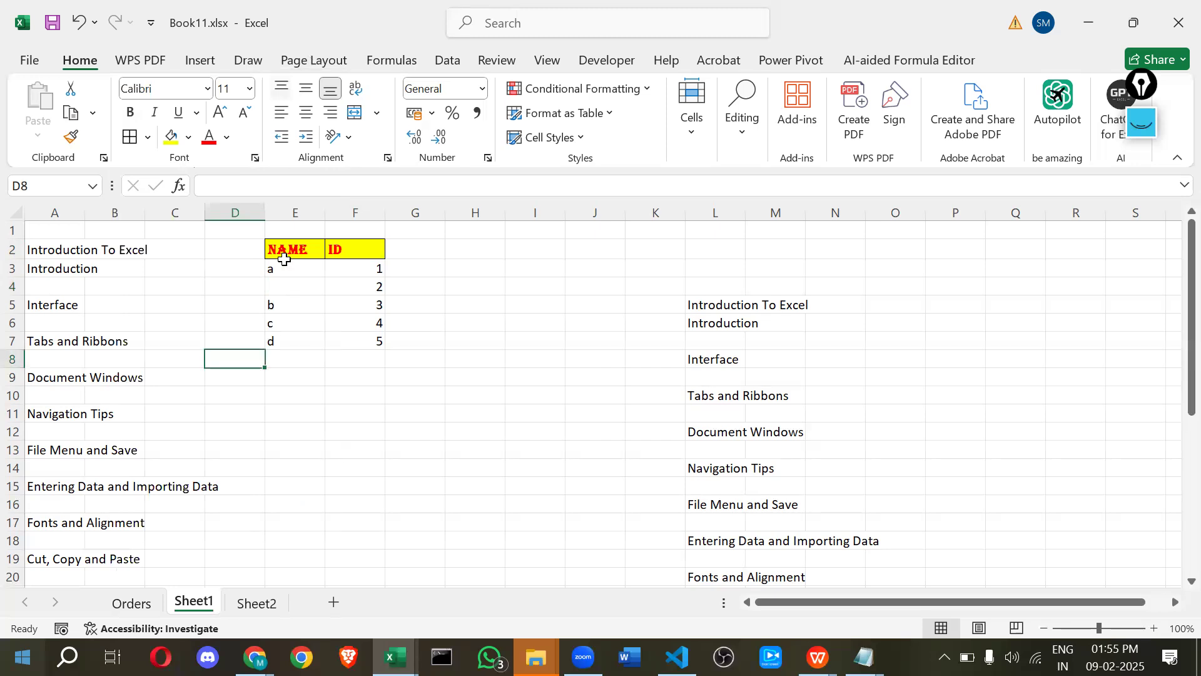
{"action": "left_click", "coordinate": [295, 269]}
{"action": "left_click_drag", "start_coordinate": [13, 277], "coordinate": [13, 338]}
{"action": "left_click_drag", "start_coordinate": [328, 208], "coordinate": [366, 213]}
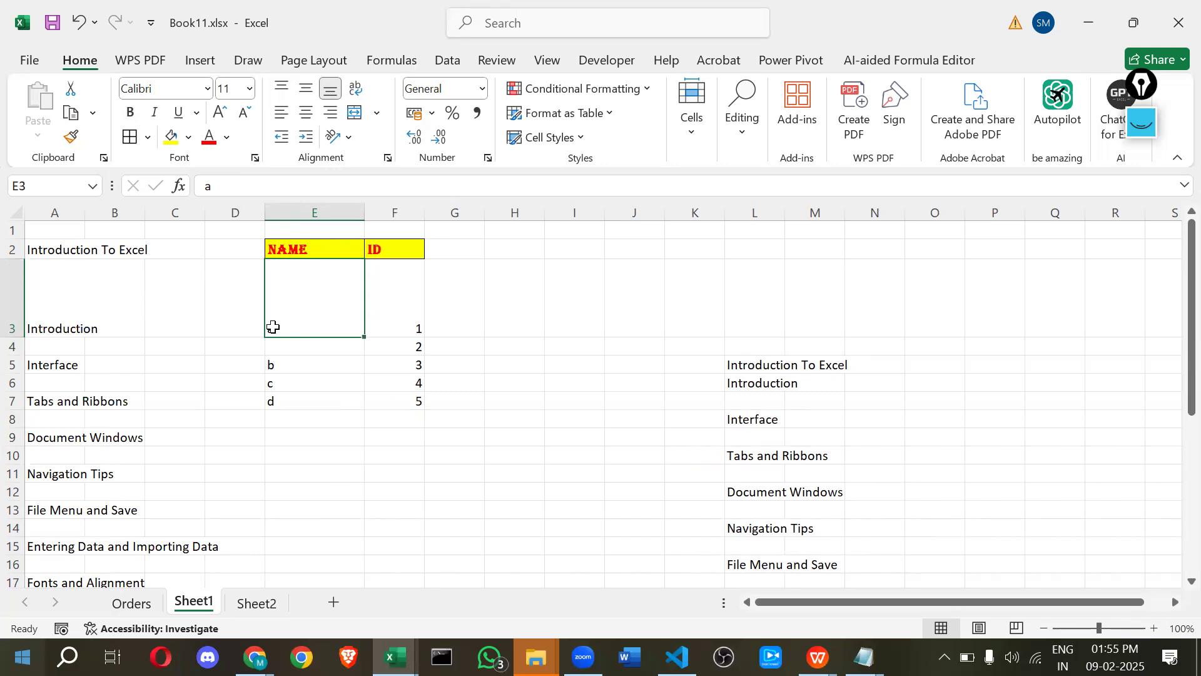
Demonstrate vertical and horizontal alignment on cell E3, leaving its text middle-aligned and left-aligned.
{"action": "left_click", "coordinate": [281, 92]}
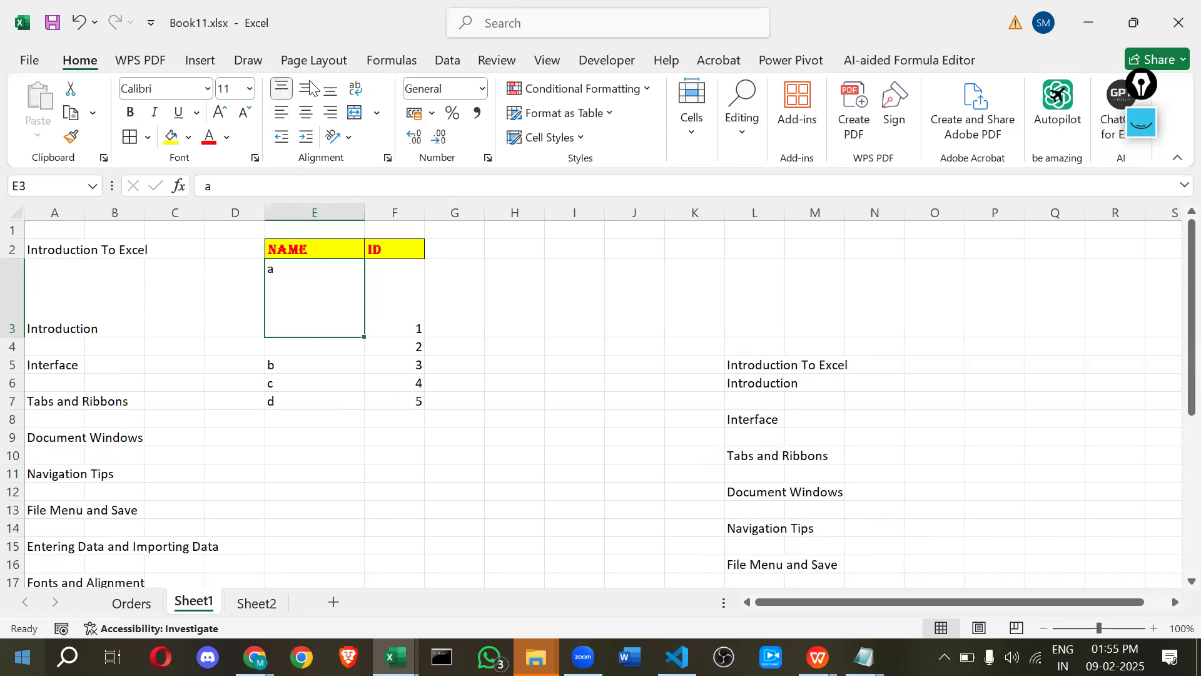
{"action": "left_click", "coordinate": [306, 88]}
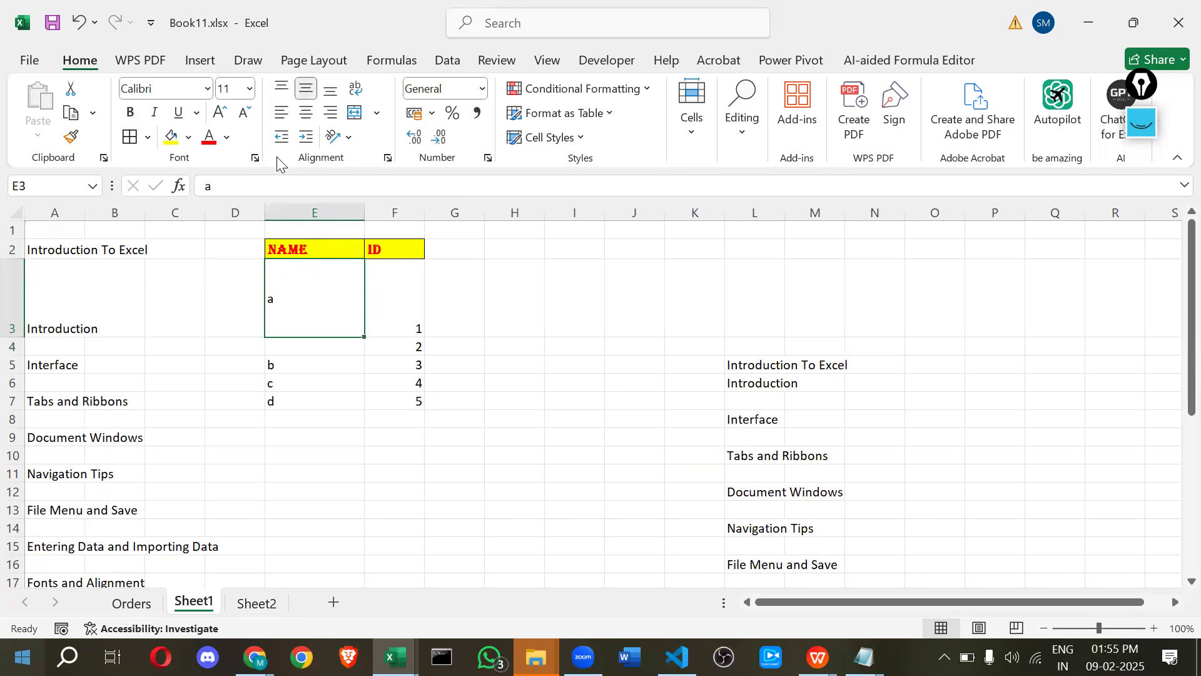
{"action": "left_click", "coordinate": [283, 118]}
{"action": "left_click", "coordinate": [307, 117]}
{"action": "left_click", "coordinate": [324, 117]}
{"action": "left_click", "coordinate": [287, 113]}
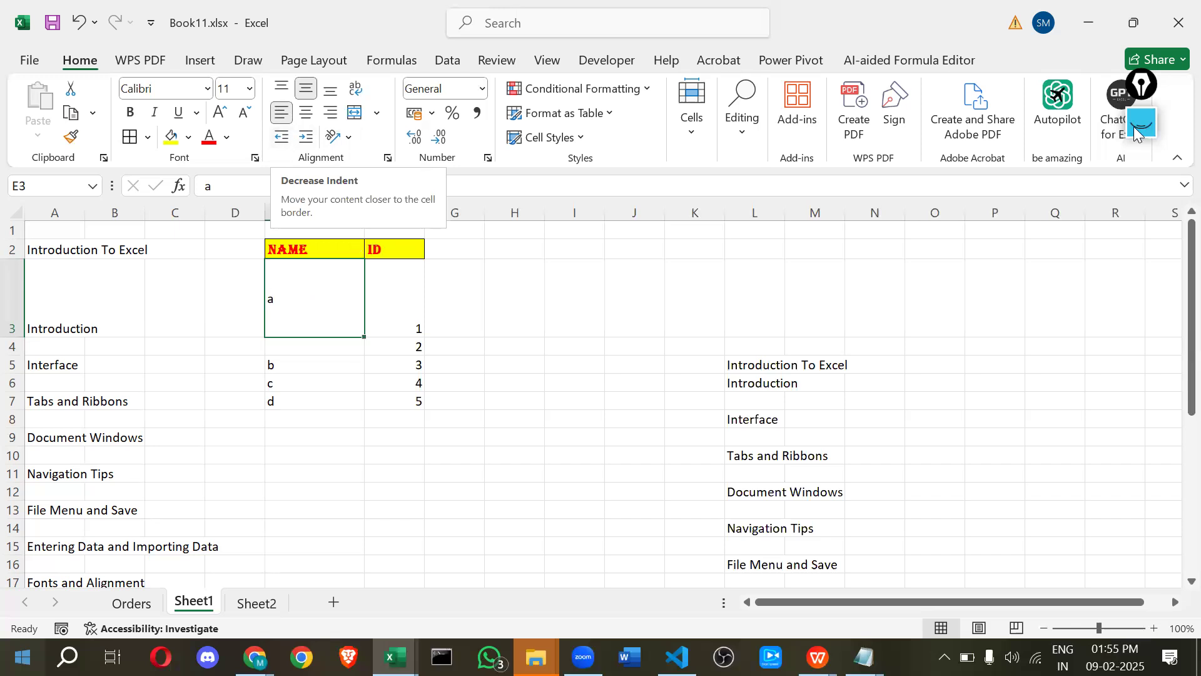
Mark the text position in E3 with the screen pen and increase the cell's indent.
{"action": "mouse_move", "coordinate": [261, 277]}
{"action": "left_mouse_down"}
{"action": "mouse_move", "coordinate": [261, 330]}
{"action": "mouse_move", "coordinate": [282, 307]}
{"action": "left_mouse_up"}
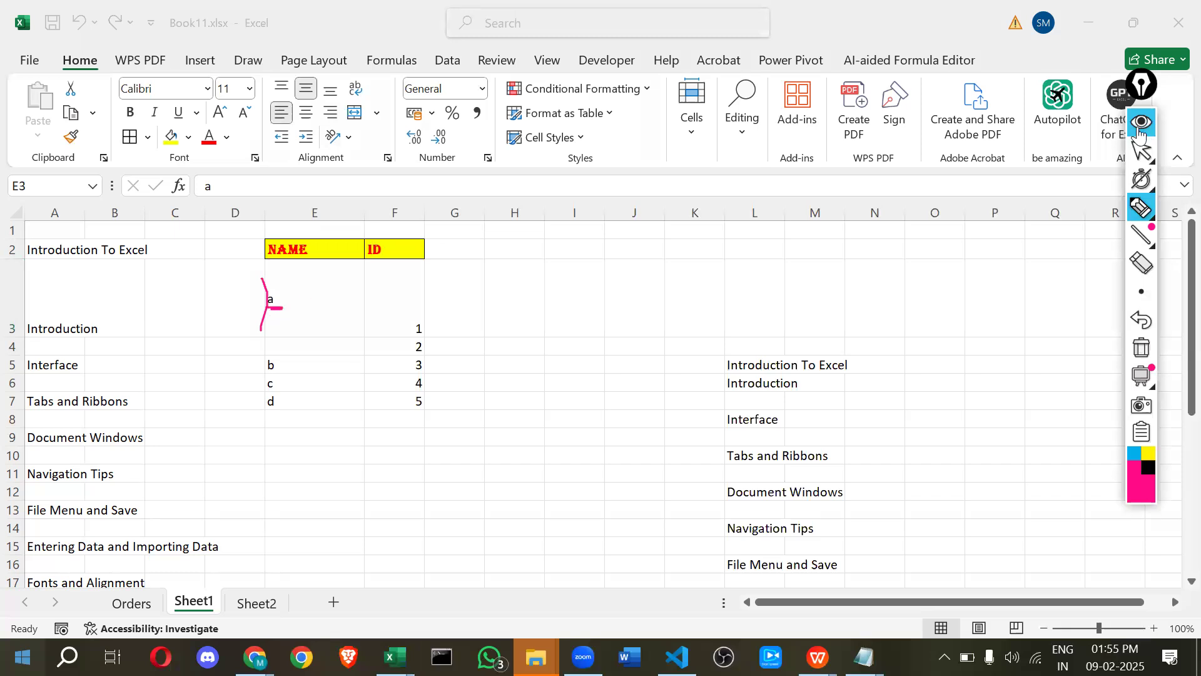
{"action": "left_click", "coordinate": [306, 138]}
{"action": "left_click", "coordinate": [306, 114]}
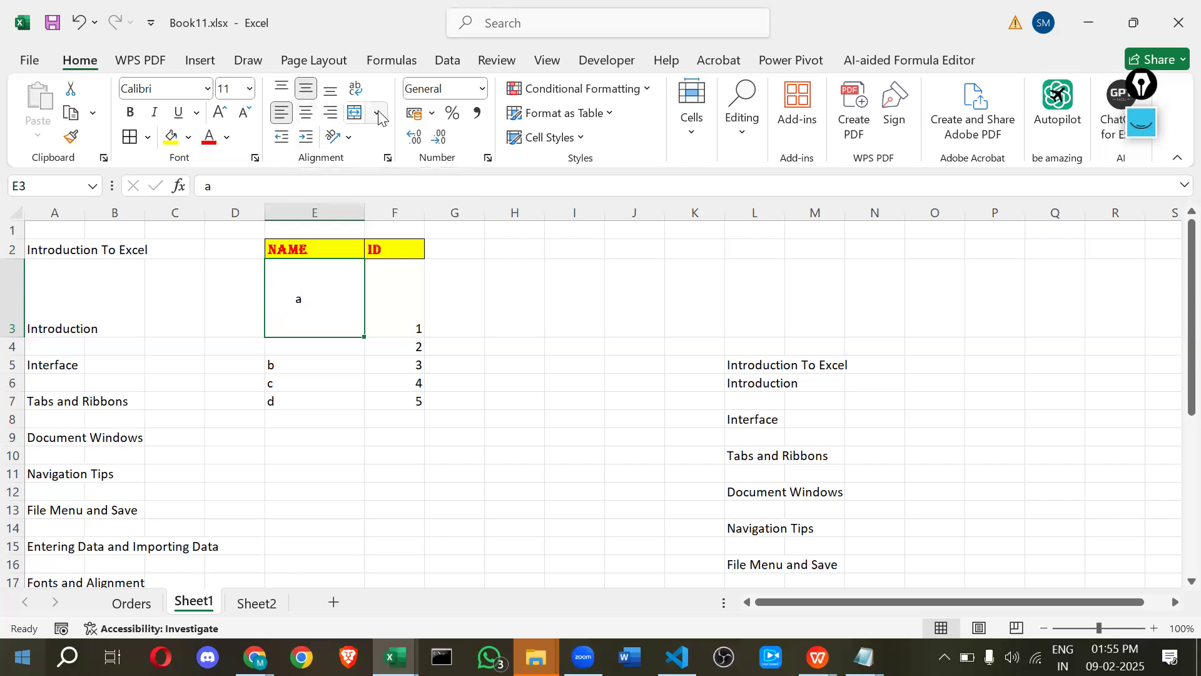
{"action": "left_click_drag", "start_coordinate": [273, 231], "coordinate": [408, 239]}
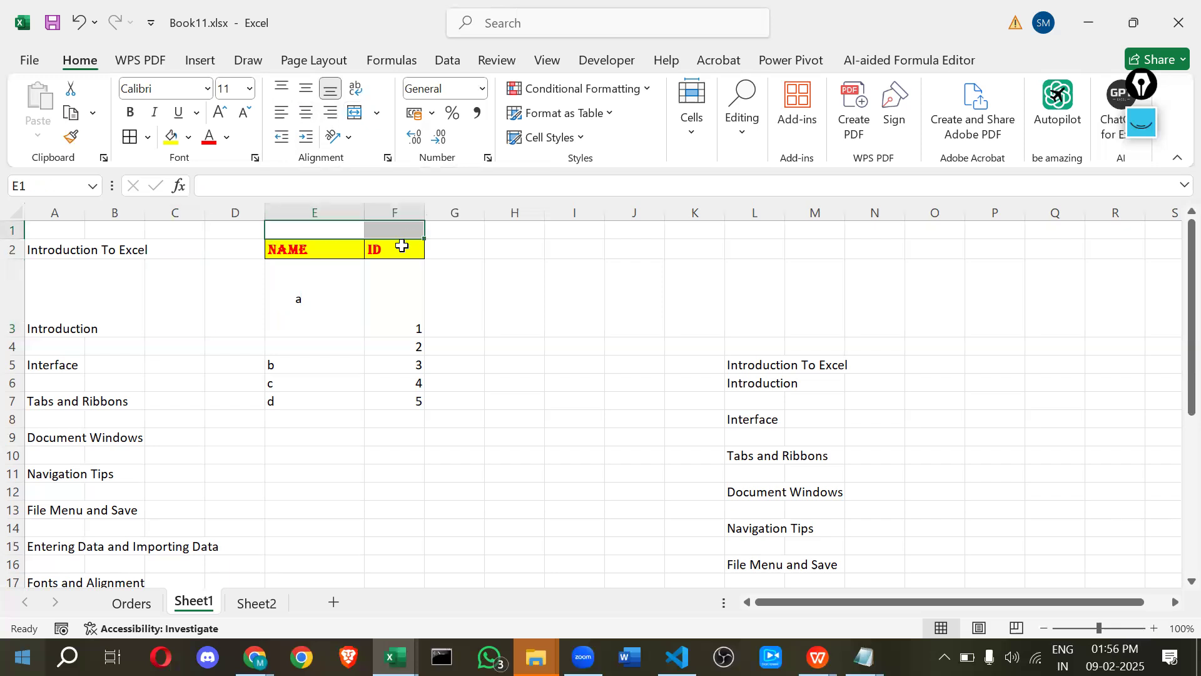
{"action": "left_click", "coordinate": [282, 227]}
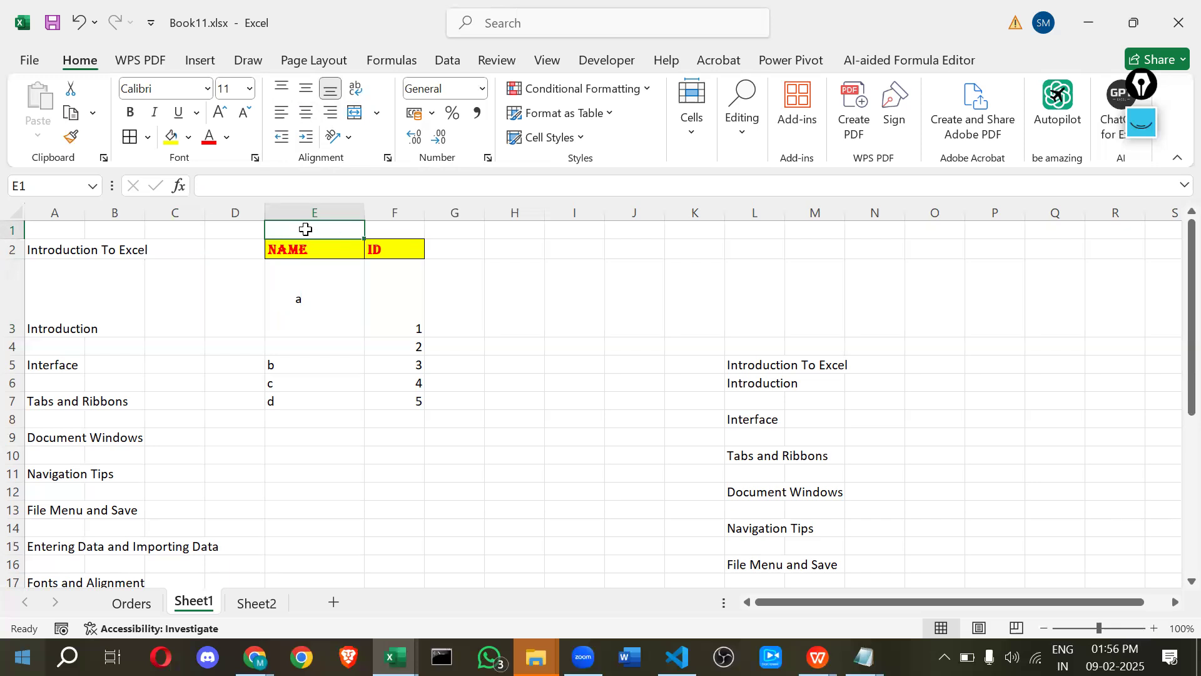
{"action": "left_click_drag", "start_coordinate": [305, 229], "coordinate": [334, 226]}
Select the empty range I1:O2 and move it to D10:J11.
{"action": "left_click", "coordinate": [588, 233]}
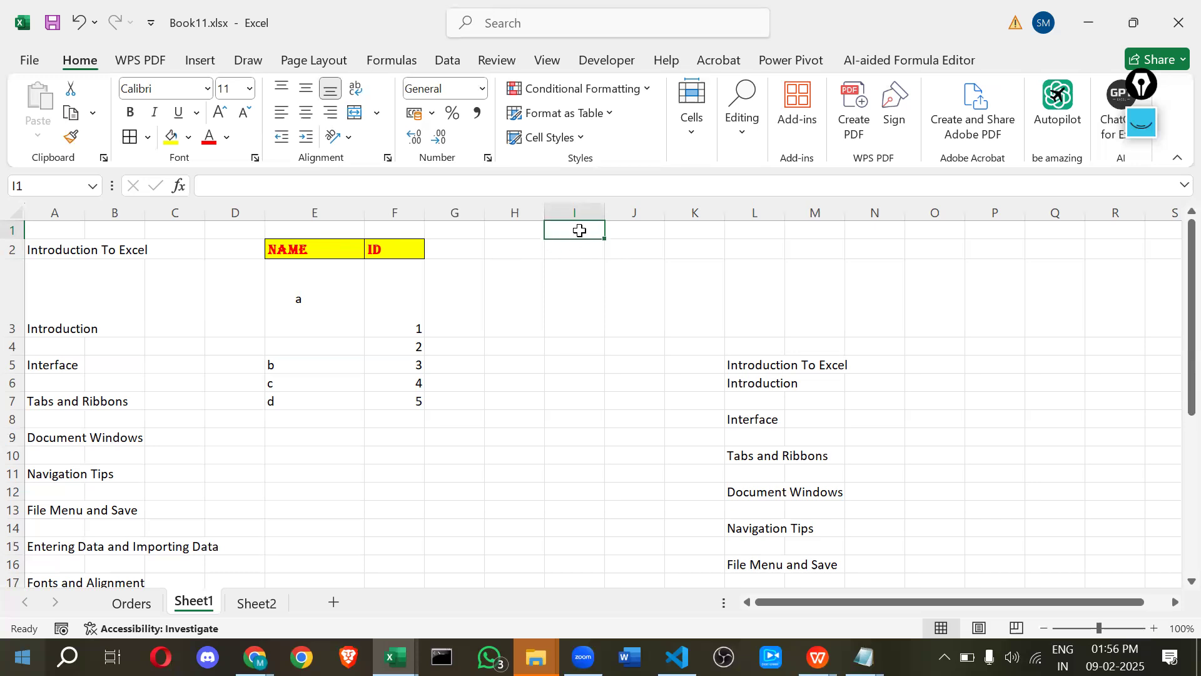
{"action": "left_click", "coordinate": [894, 255], "text": "shift"}
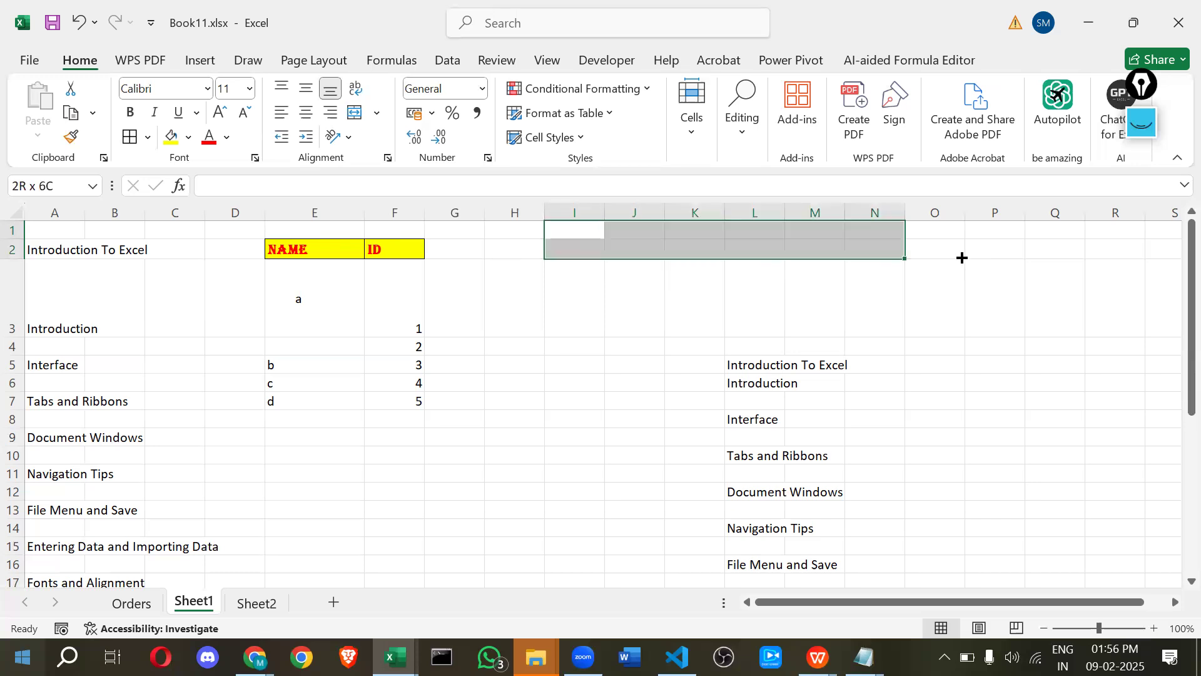
{"action": "left_click", "coordinate": [962, 258], "text": "shift"}
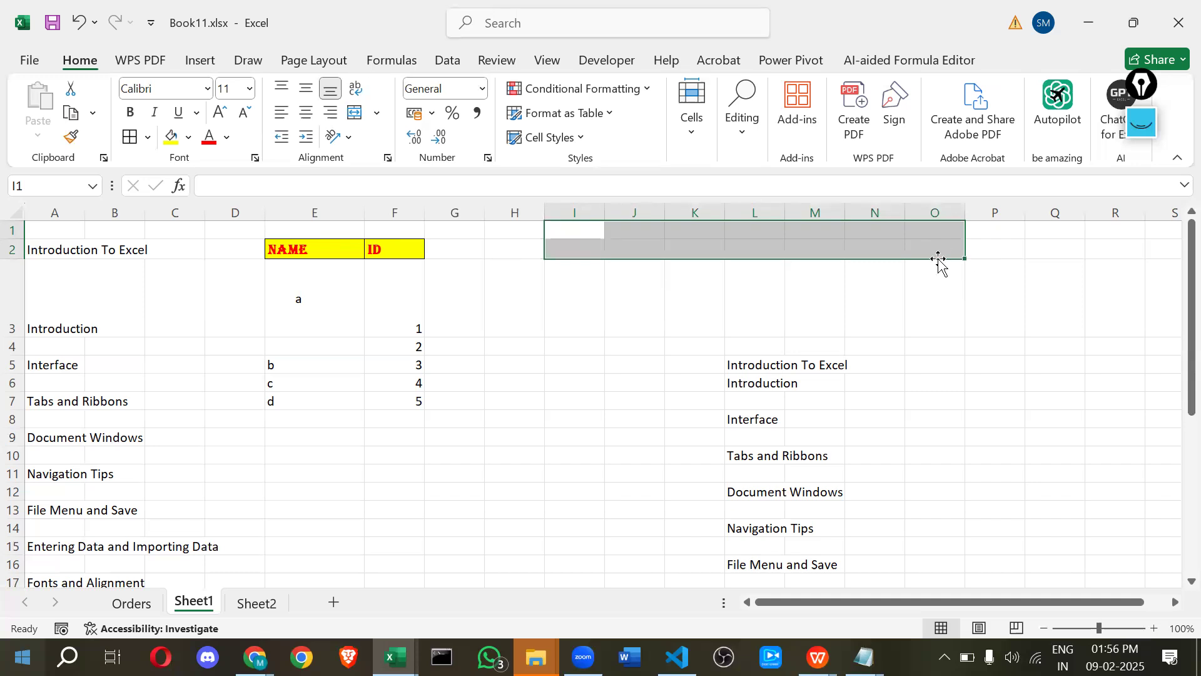
{"action": "left_click_drag", "start_coordinate": [938, 259], "coordinate": [513, 486]}
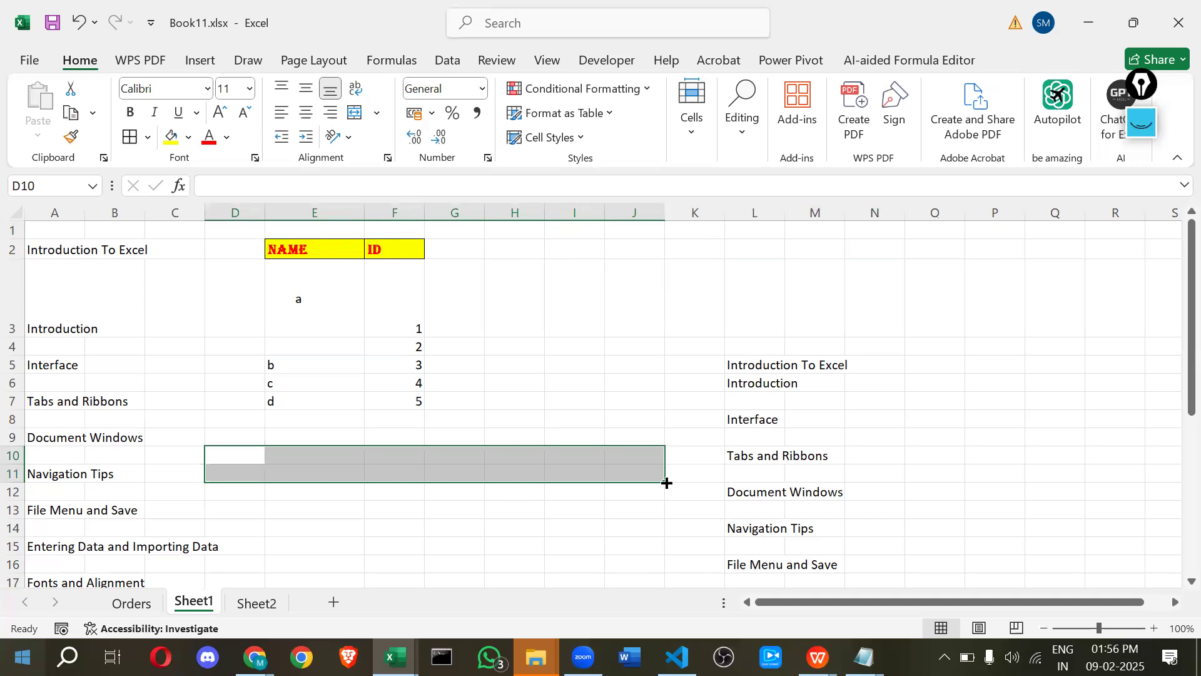
Extend the empty range D10:J11 several rows further down with the fill handle.
{"action": "left_click_drag", "start_coordinate": [663, 490], "coordinate": [628, 538]}
{"action": "scroll", "coordinate": [420, 469], "scroll_direction": "down", "scroll_amount": 2}
{"action": "scroll", "coordinate": [420, 469], "scroll_direction": "up", "scroll_amount": 1}
{"action": "scroll", "coordinate": [759, 357], "scroll_direction": "up", "scroll_amount": 1}
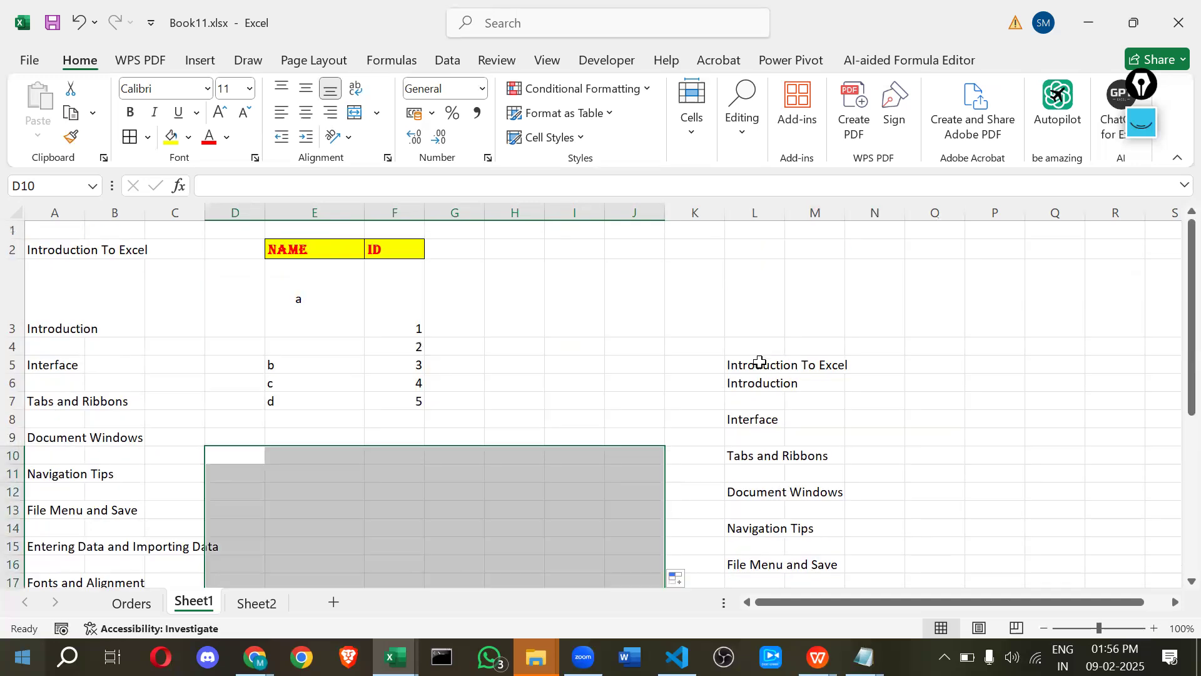
Autofill the entries in L5:L6 down into cell L7.
{"action": "left_click", "coordinate": [759, 363]}
{"action": "left_click", "coordinate": [767, 382], "text": "shift"}
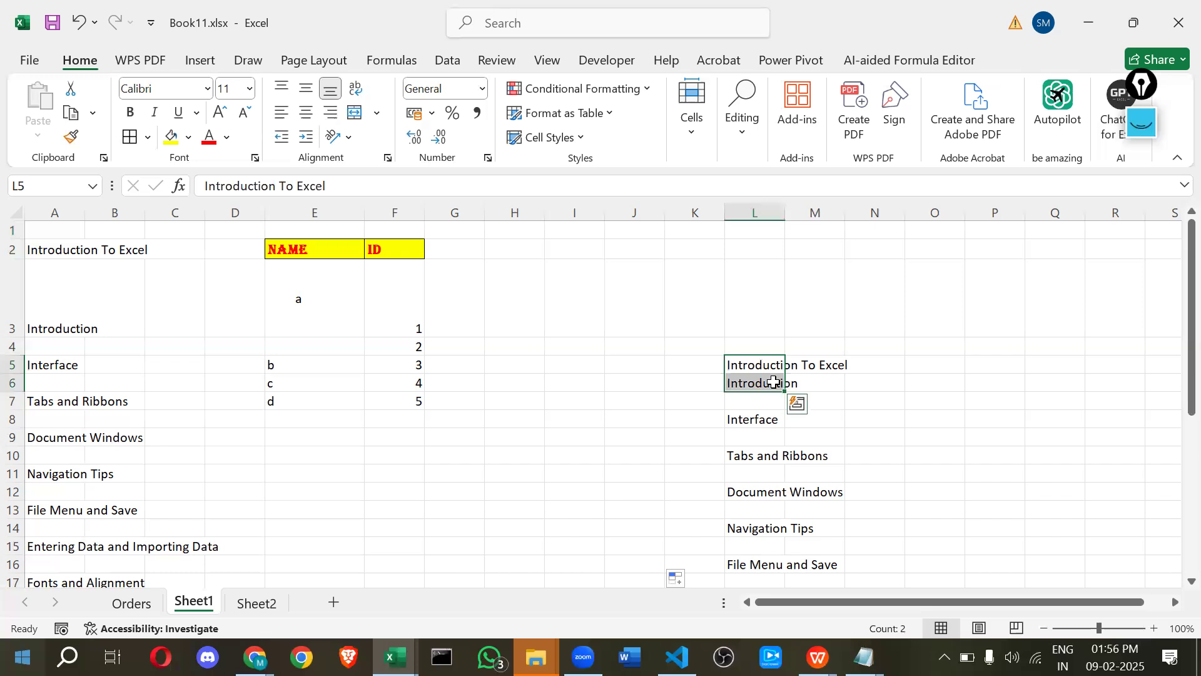
{"action": "mouse_move", "coordinate": [787, 392]}
{"action": "left_mouse_down"}
{"action": "mouse_move", "coordinate": [791, 405]}
{"action": "mouse_move", "coordinate": [769, 401]}
{"action": "left_mouse_up"}
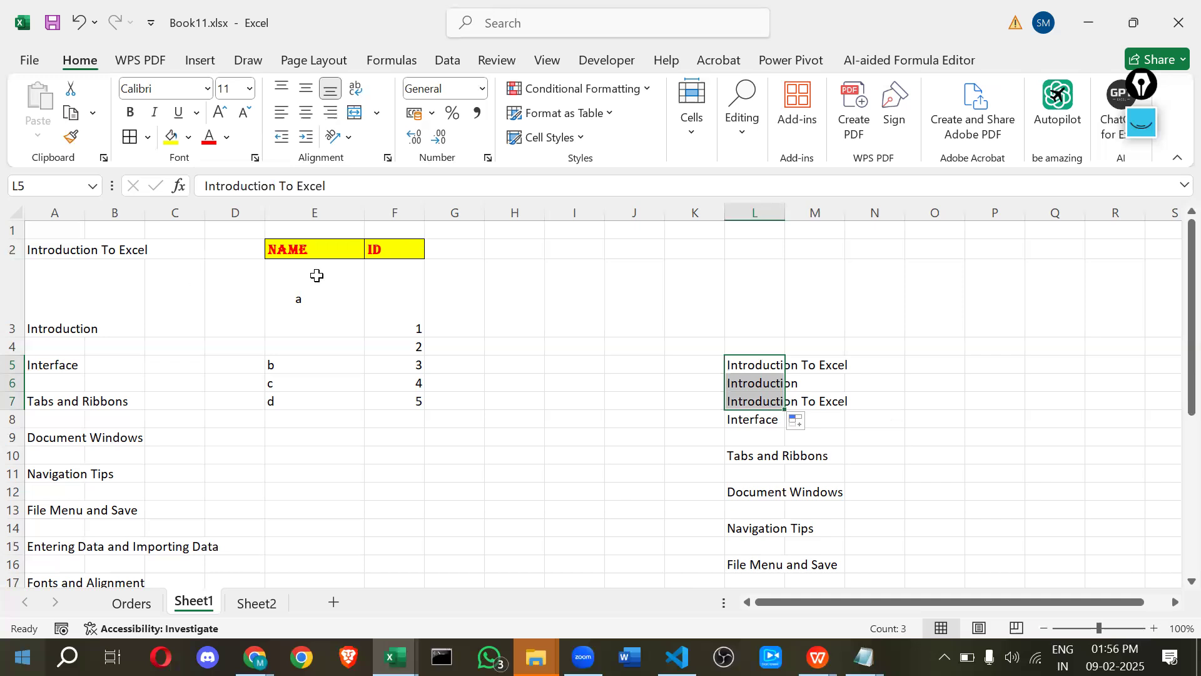
Move the empty cell E1 to K2, then deselect it.
{"action": "left_click", "coordinate": [345, 228]}
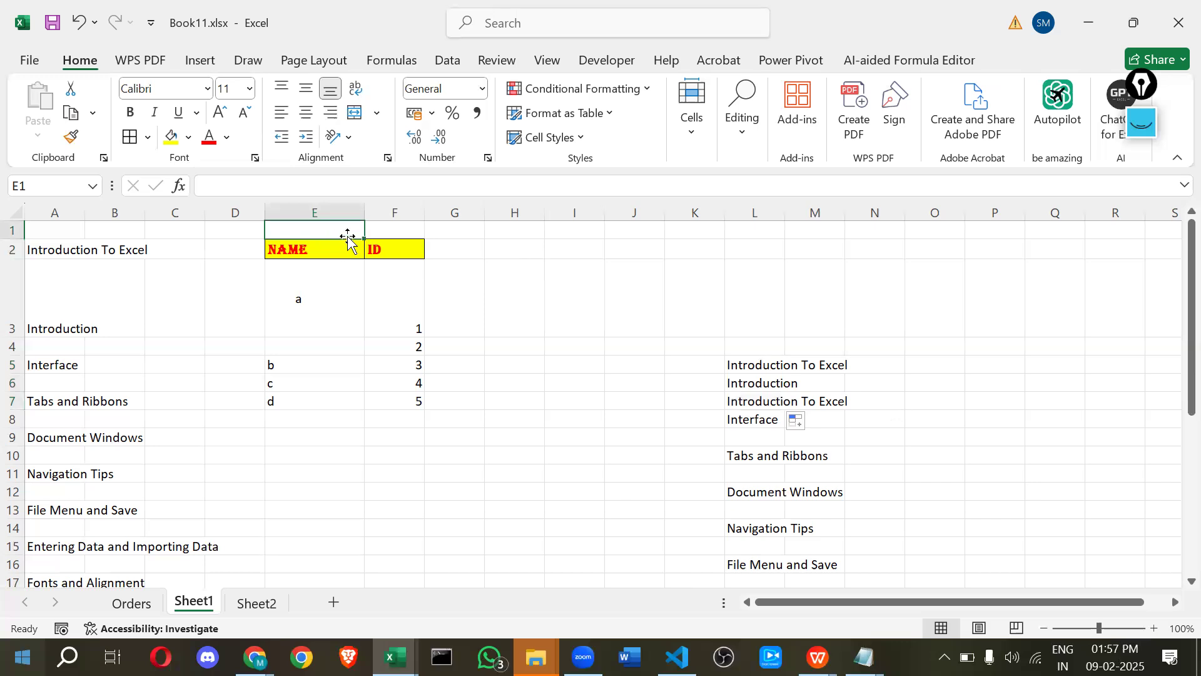
{"action": "left_click_drag", "start_coordinate": [345, 237], "coordinate": [676, 242]}
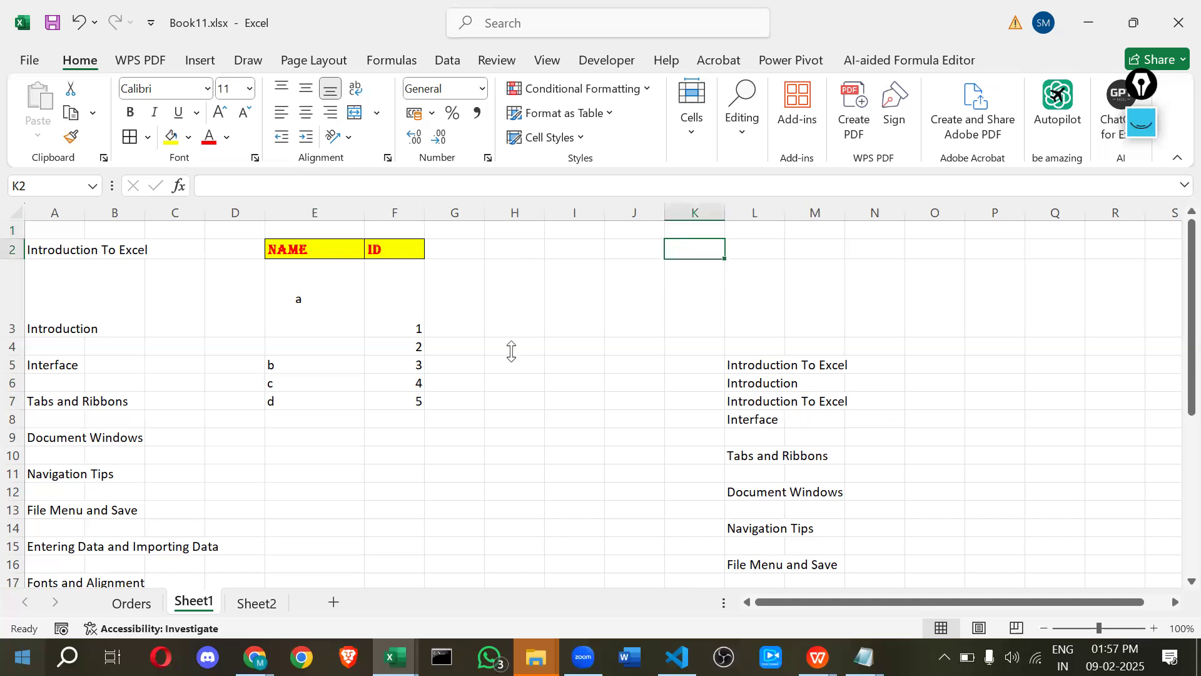
{"action": "left_click", "coordinate": [514, 346]}
Merge and center E1:F1 above the table headers and fill the merged cell with black.
{"action": "left_click_drag", "start_coordinate": [289, 234], "coordinate": [381, 228]}
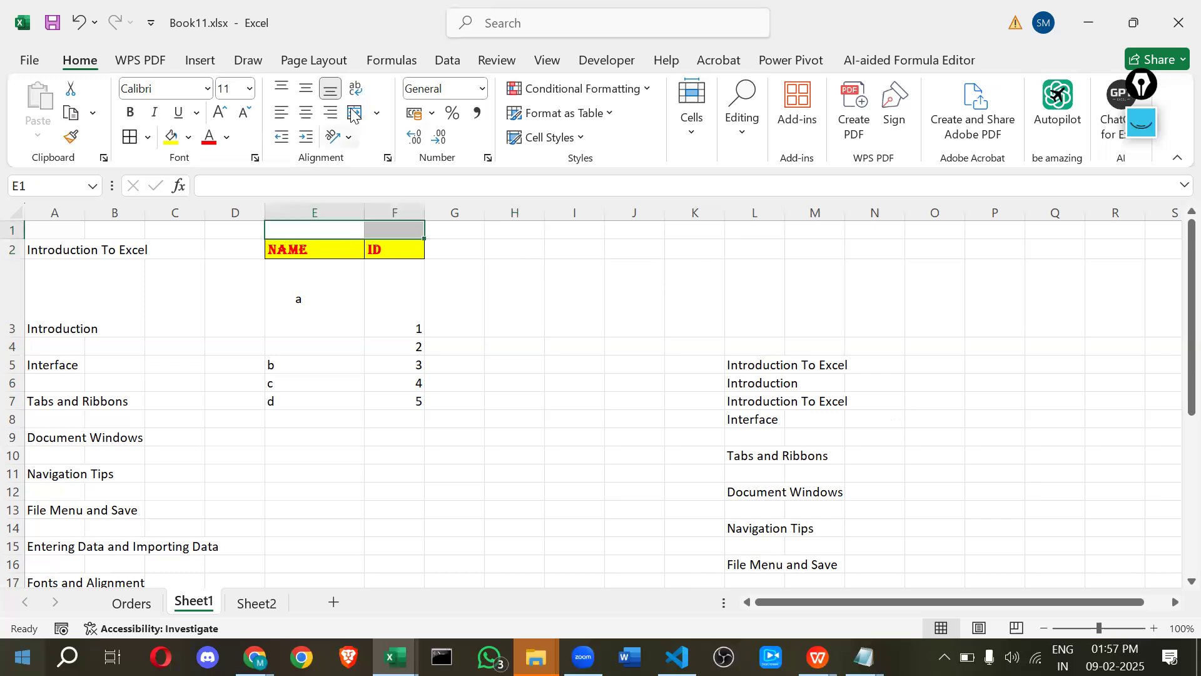
{"action": "left_click", "coordinate": [354, 112]}
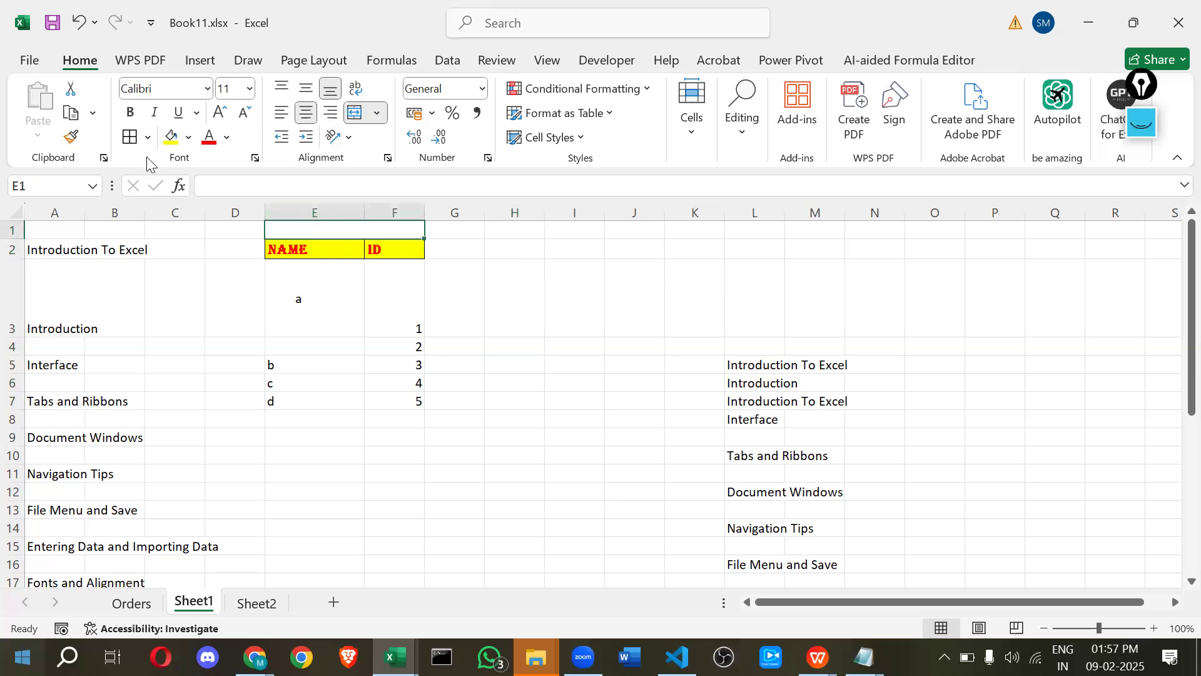
{"action": "left_click", "coordinate": [188, 137]}
{"action": "left_click", "coordinate": [196, 225]}
{"action": "left_click", "coordinate": [253, 272]}
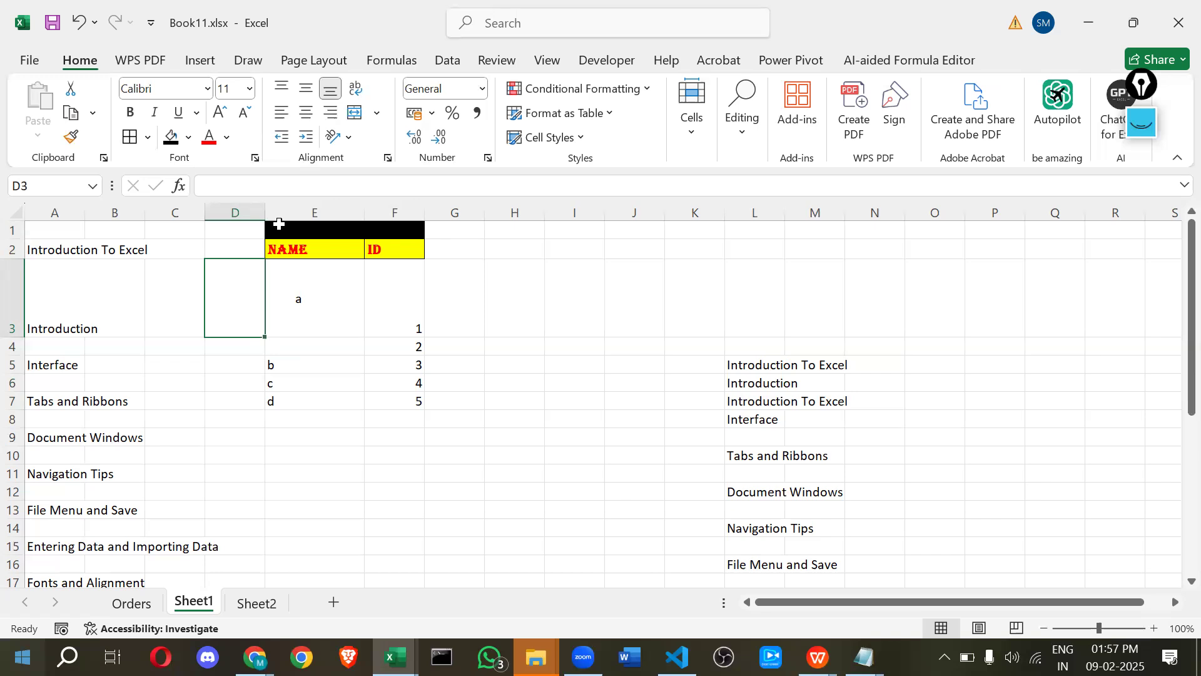
Enter the title "Ddata" in the merged black cell above the NAME and ID headers.
{"action": "left_click", "coordinate": [299, 230]}
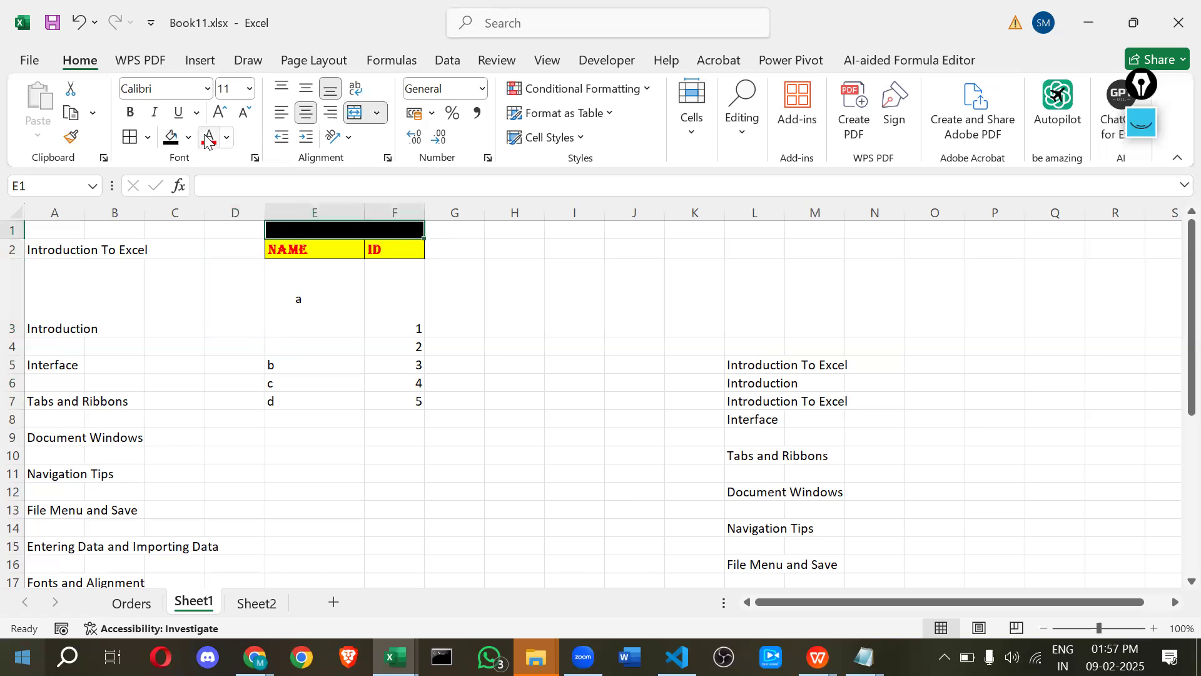
{"action": "double_click", "coordinate": [327, 229]}
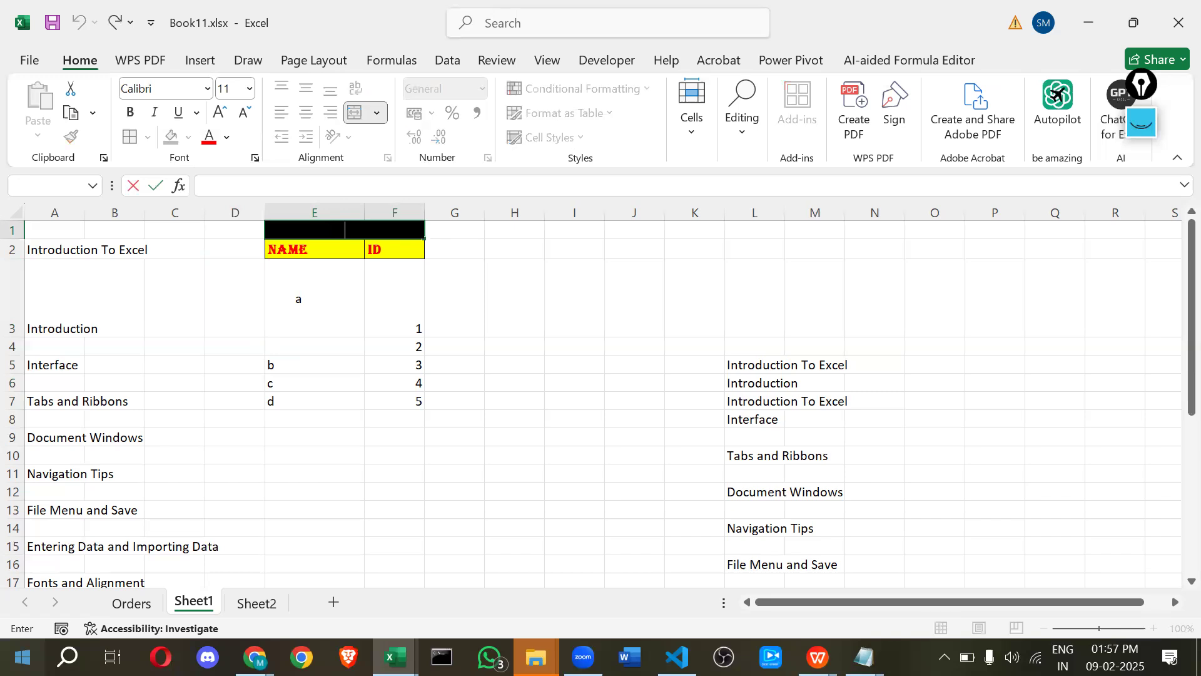
{"action": "type", "text": "dat"}
{"action": "key", "text": "BackSpace"}
{"action": "key", "text": "BackSpace"}
{"action": "type", "text": "ata"}
{"action": "key", "text": "Return"}
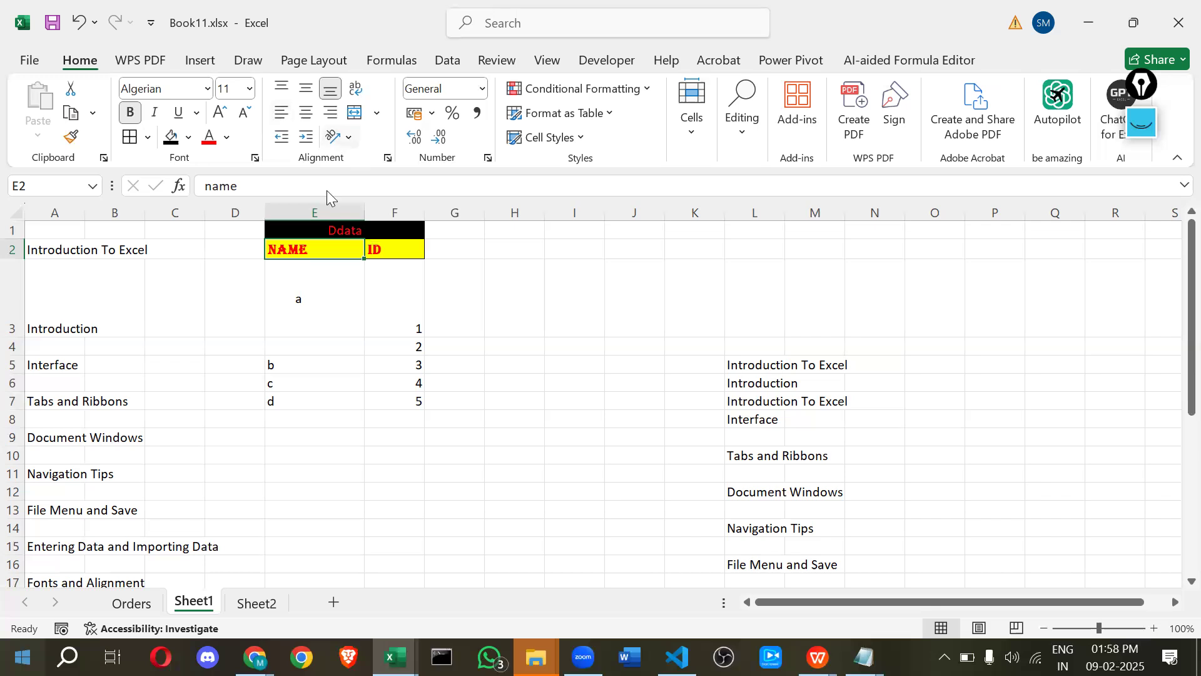
Try the Angle Counterclockwise orientation on the NAME header in E2 and undo it.
{"action": "left_click", "coordinate": [340, 137]}
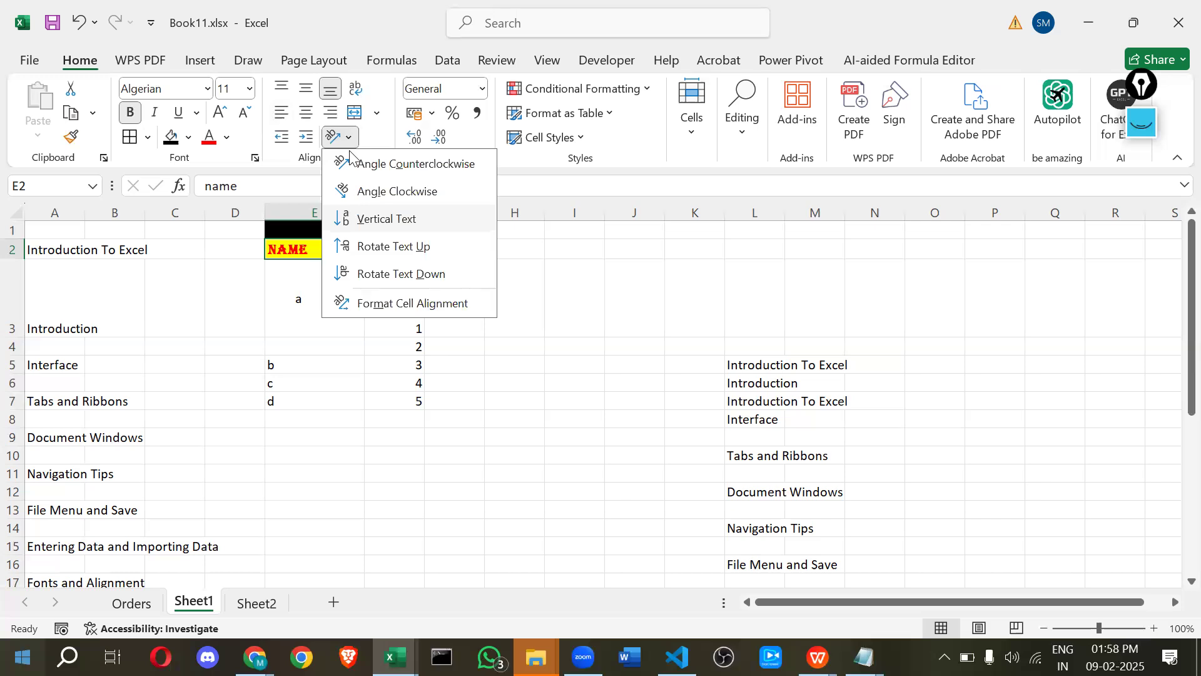
{"action": "left_click", "coordinate": [353, 164]}
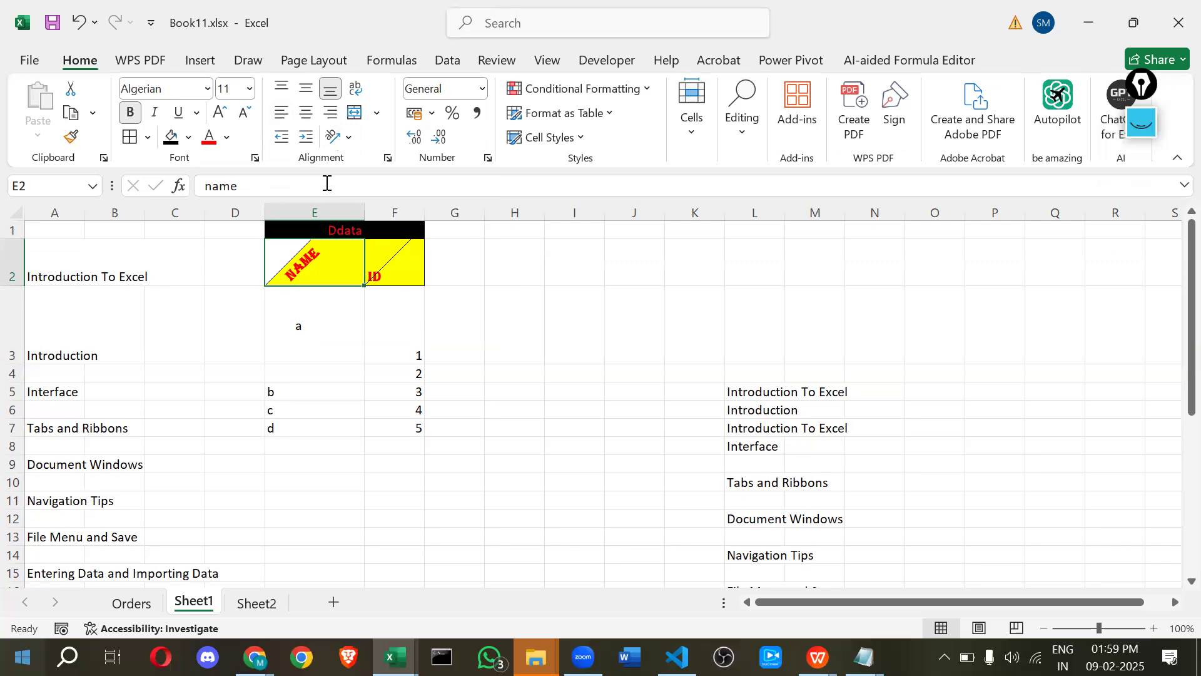
{"action": "key", "text": "ctrl+z"}
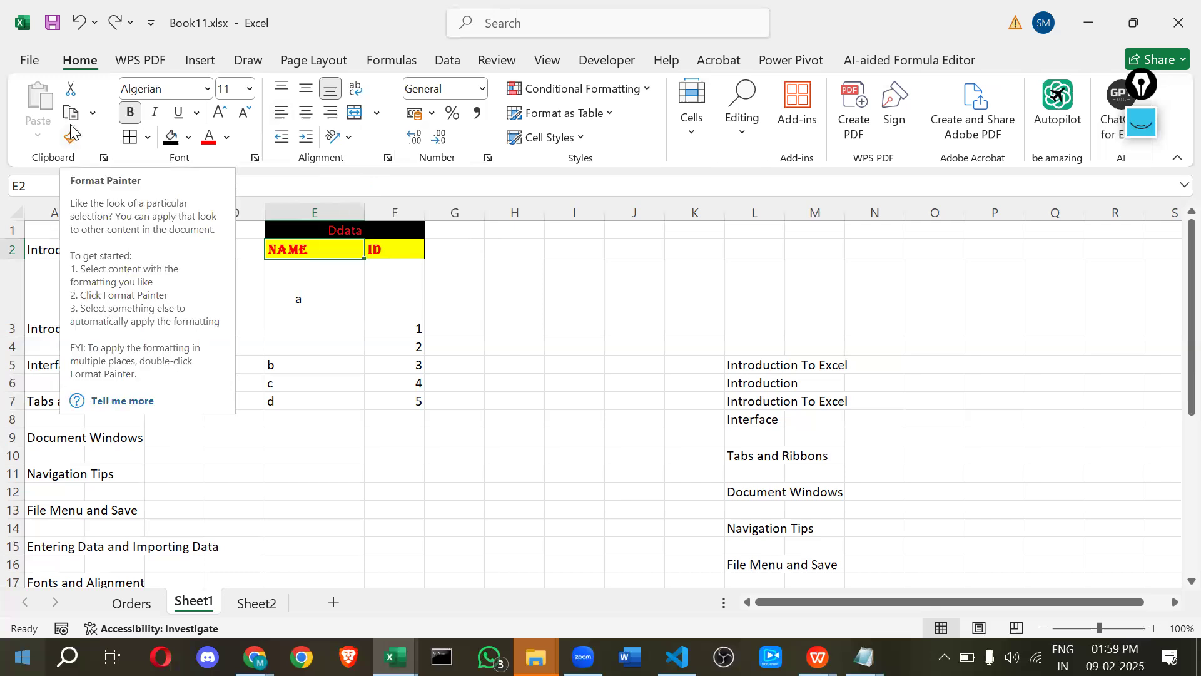
Fill the table's data cells E3:F7 with light gray.
{"action": "left_click_drag", "start_coordinate": [286, 223], "coordinate": [353, 398]}
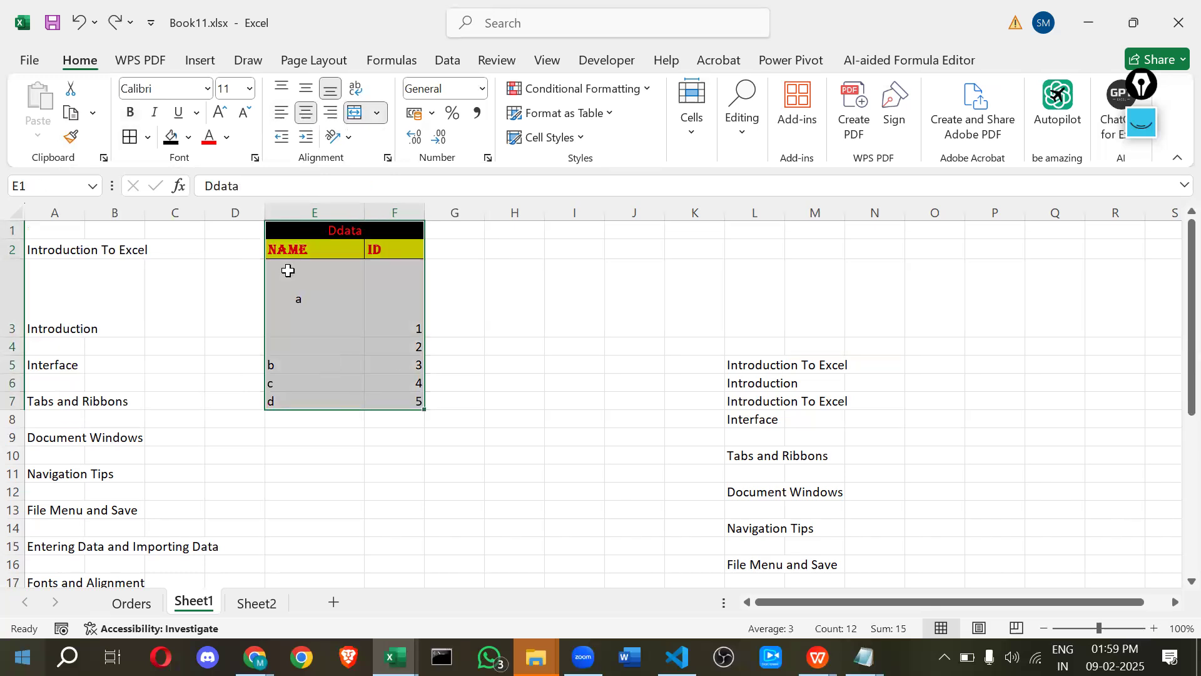
{"action": "left_click", "coordinate": [314, 311]}
{"action": "left_click", "coordinate": [397, 403], "text": "shift"}
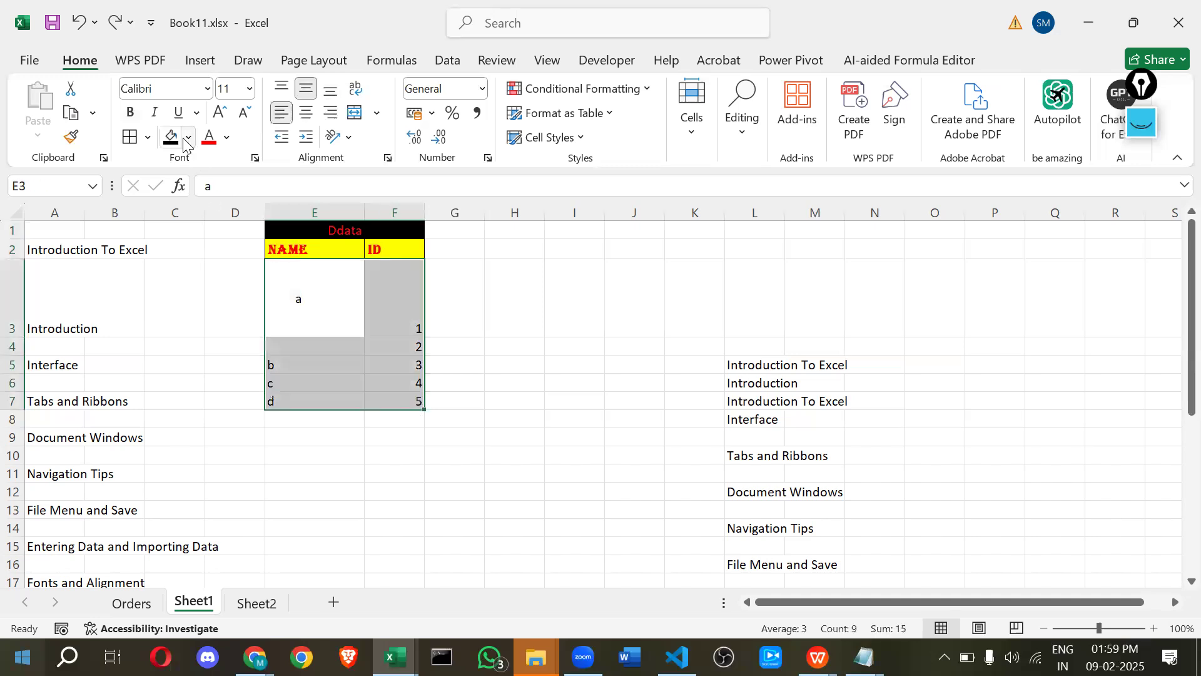
{"action": "left_click", "coordinate": [185, 139]}
{"action": "left_click", "coordinate": [172, 286]}
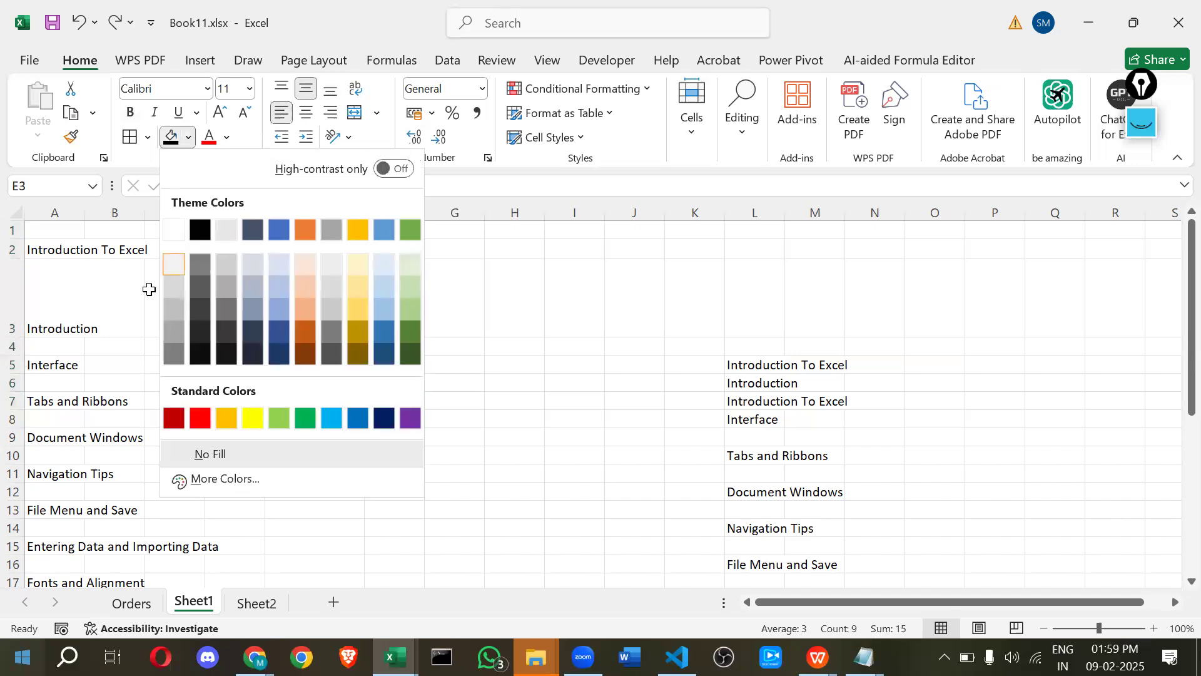
{"action": "key", "text": "Left"}
{"action": "key", "text": "Left"}
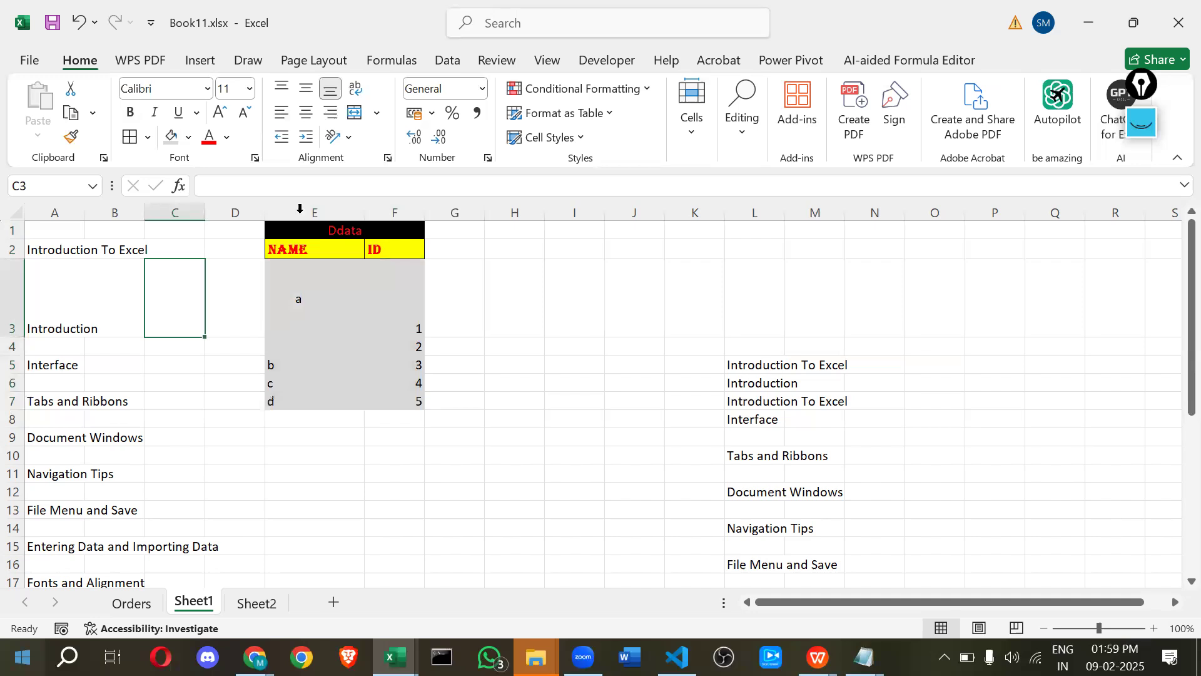
Try painting the formatting of E1:F7 onto the cells starting at E3, and undo it.
{"action": "left_click_drag", "start_coordinate": [282, 225], "coordinate": [375, 407]}
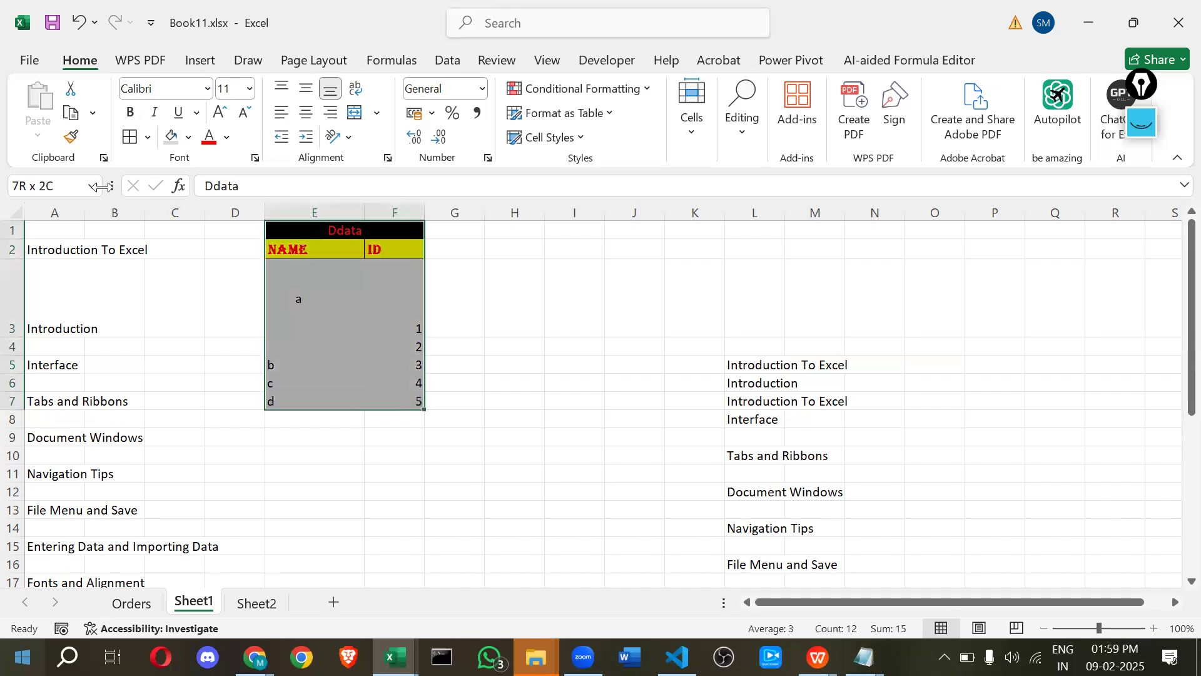
{"action": "left_click", "coordinate": [77, 137]}
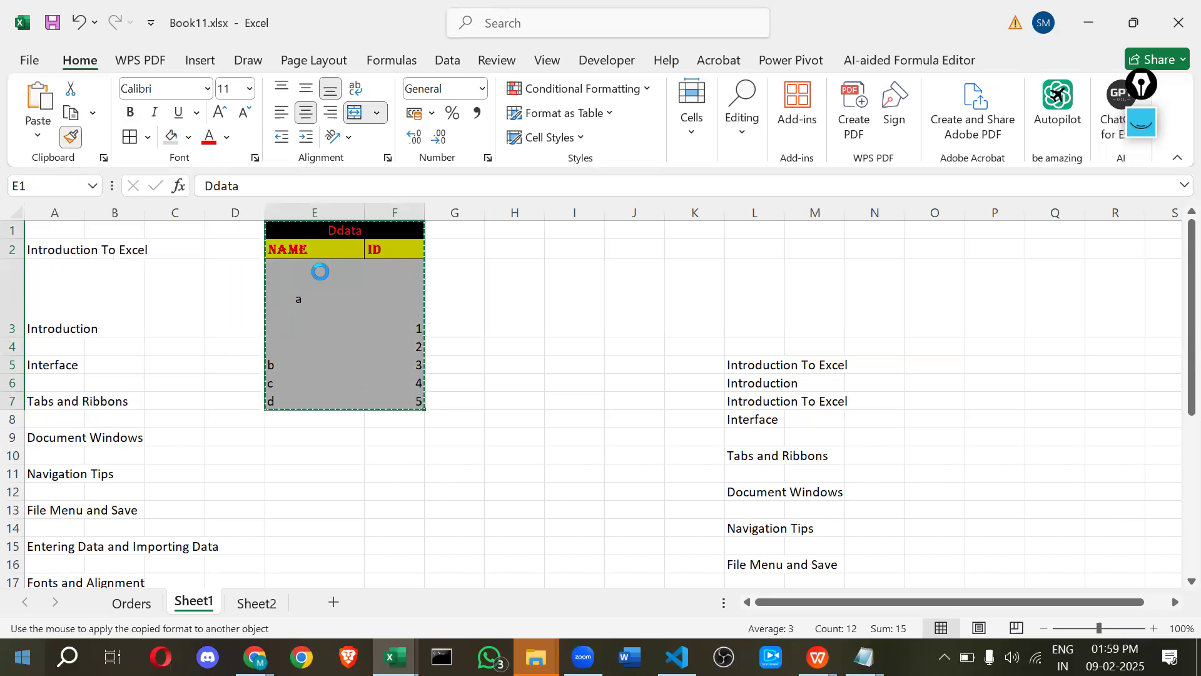
{"action": "left_click", "coordinate": [392, 285]}
{"action": "key", "text": "ctrl+z"}
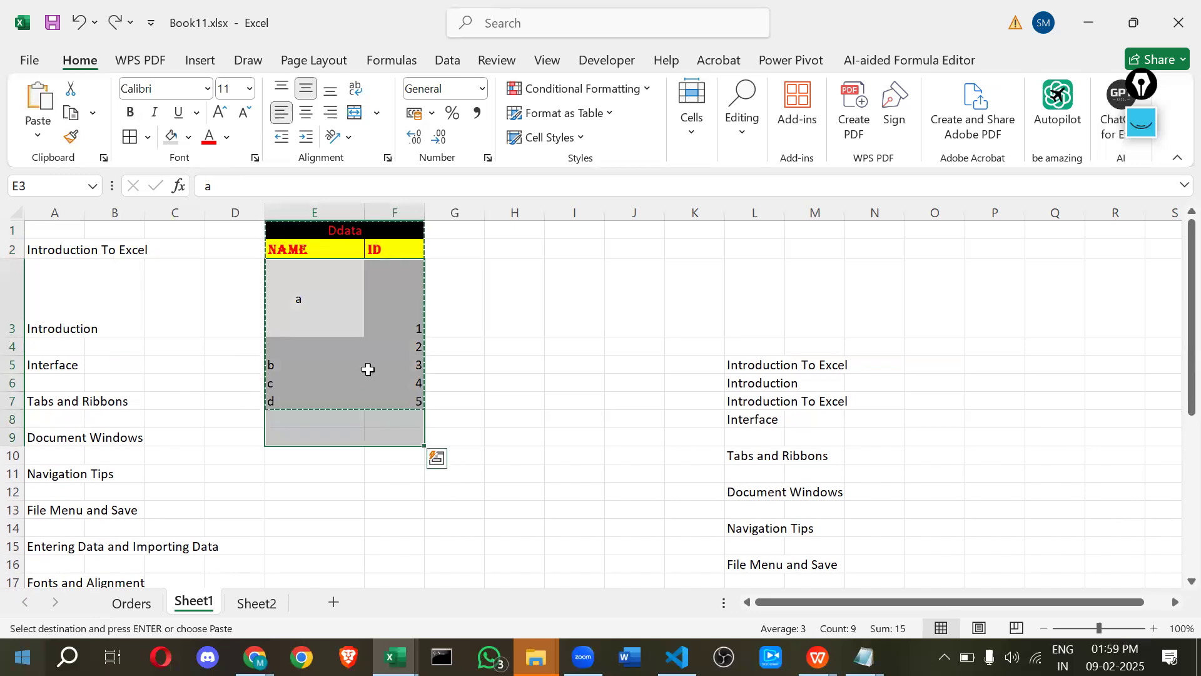
{"action": "left_click", "coordinate": [571, 295]}
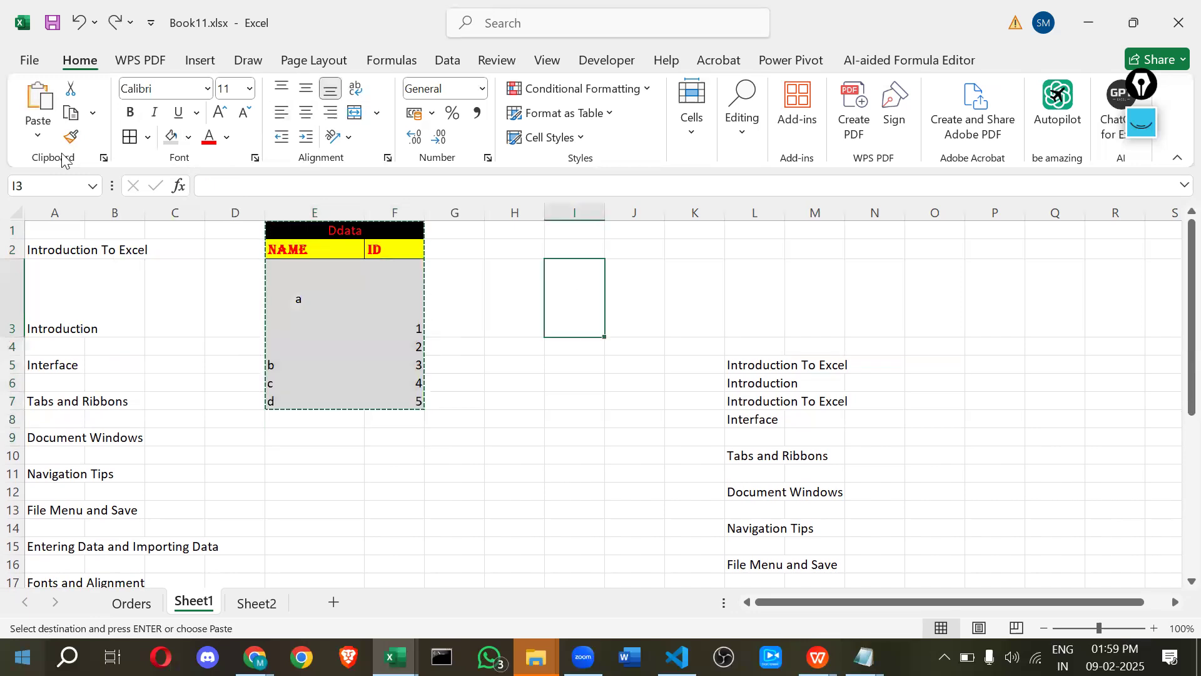
Copy the formatting of table E1:F7 to the range starting at O4 with Format Painter.
{"action": "left_click_drag", "start_coordinate": [280, 230], "coordinate": [314, 418]}
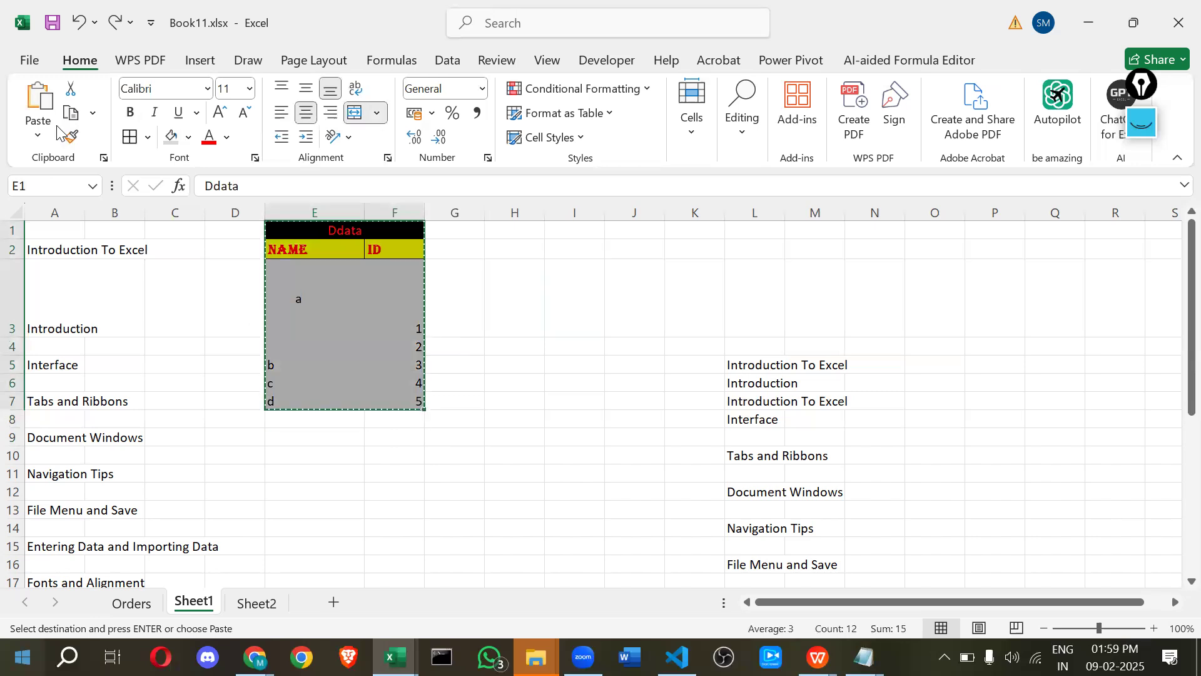
{"action": "left_click", "coordinate": [70, 136]}
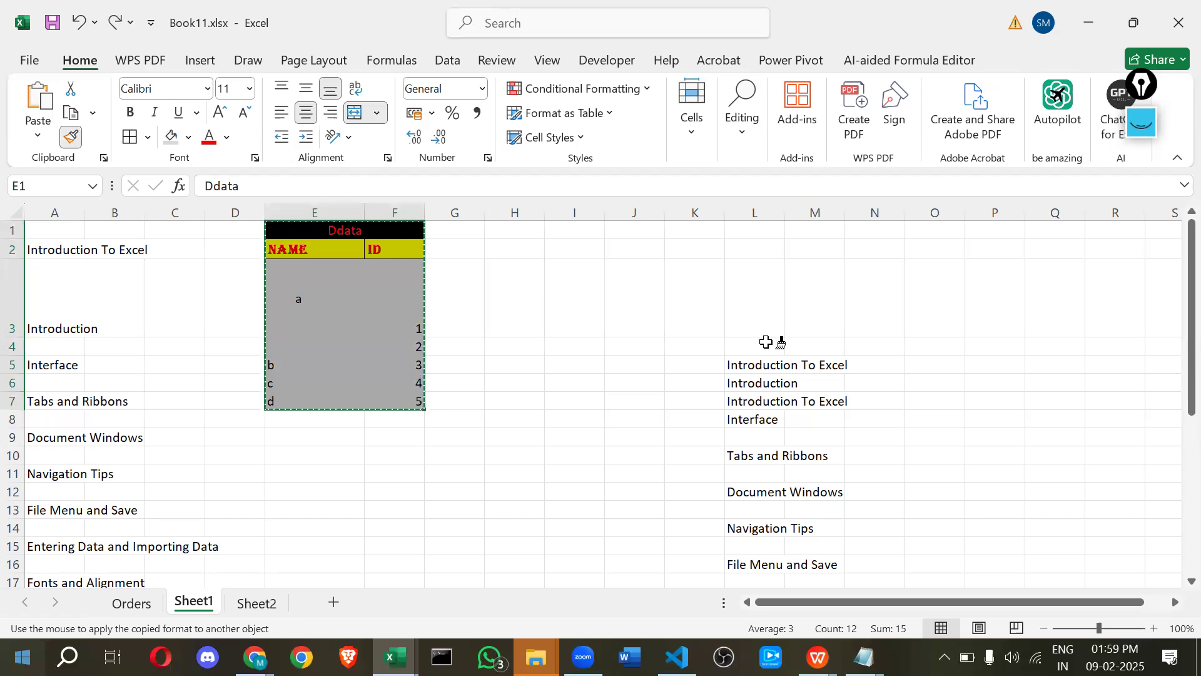
{"action": "left_click", "coordinate": [932, 348]}
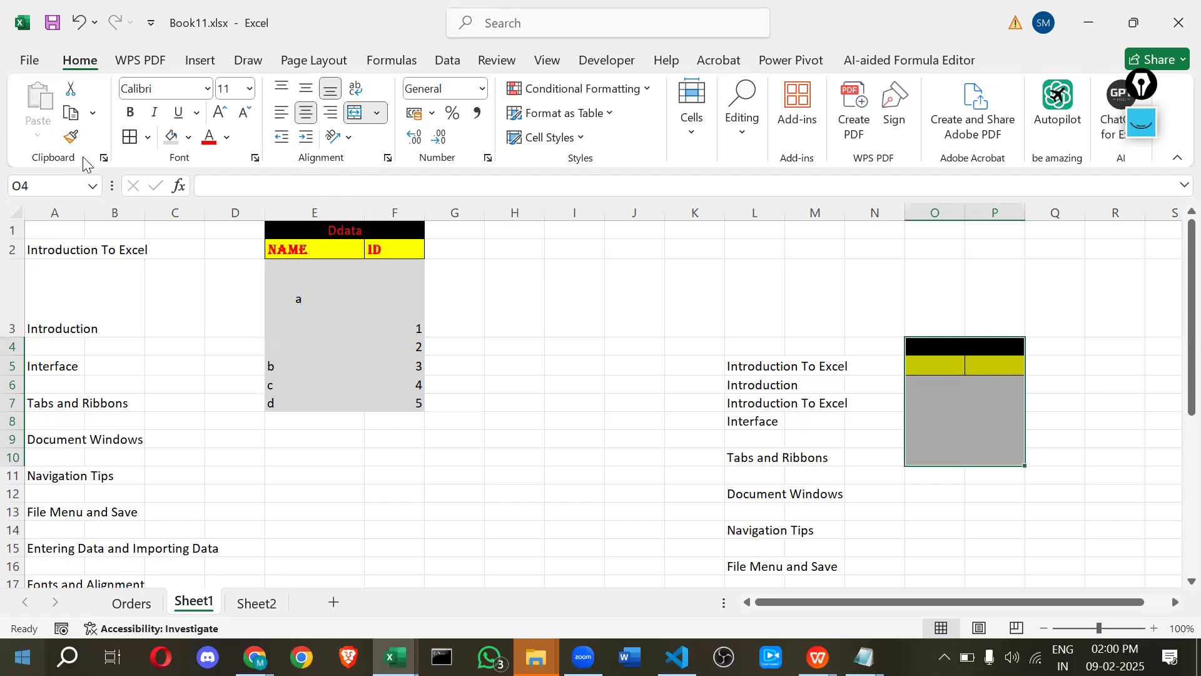
Copy the formatted range O4:P10 and paste it in place using the Formulas & Number Formatting option.
{"action": "left_click", "coordinate": [73, 111]}
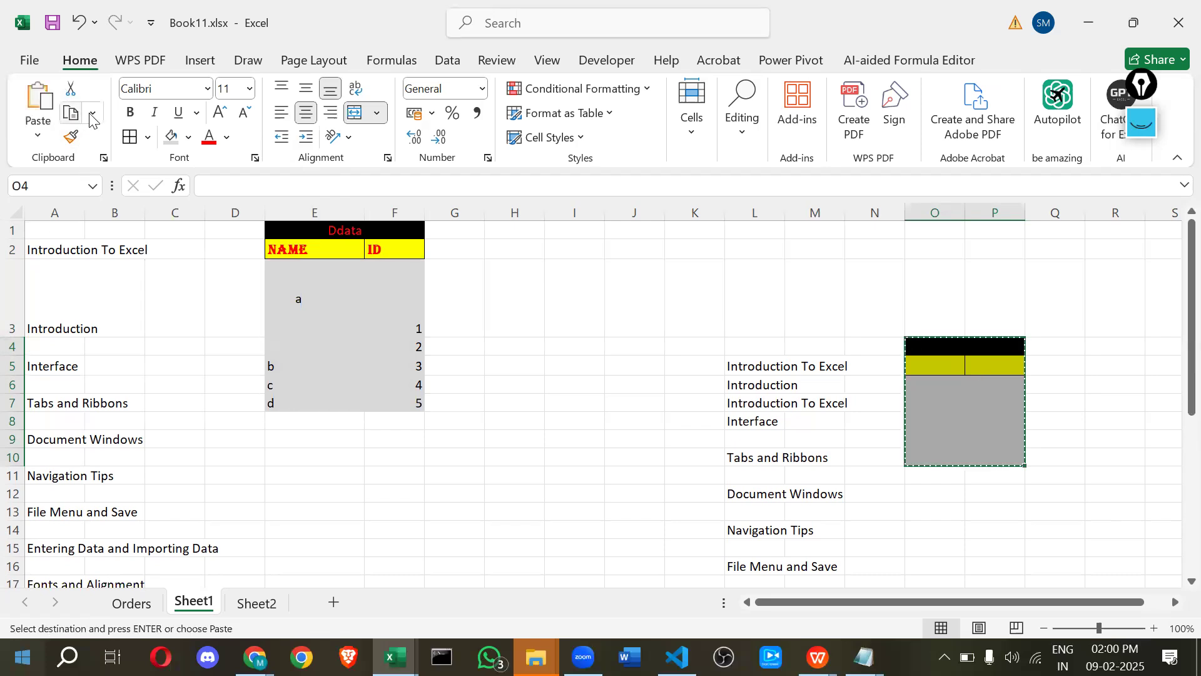
{"action": "left_click", "coordinate": [92, 116]}
{"action": "left_click", "coordinate": [36, 131]}
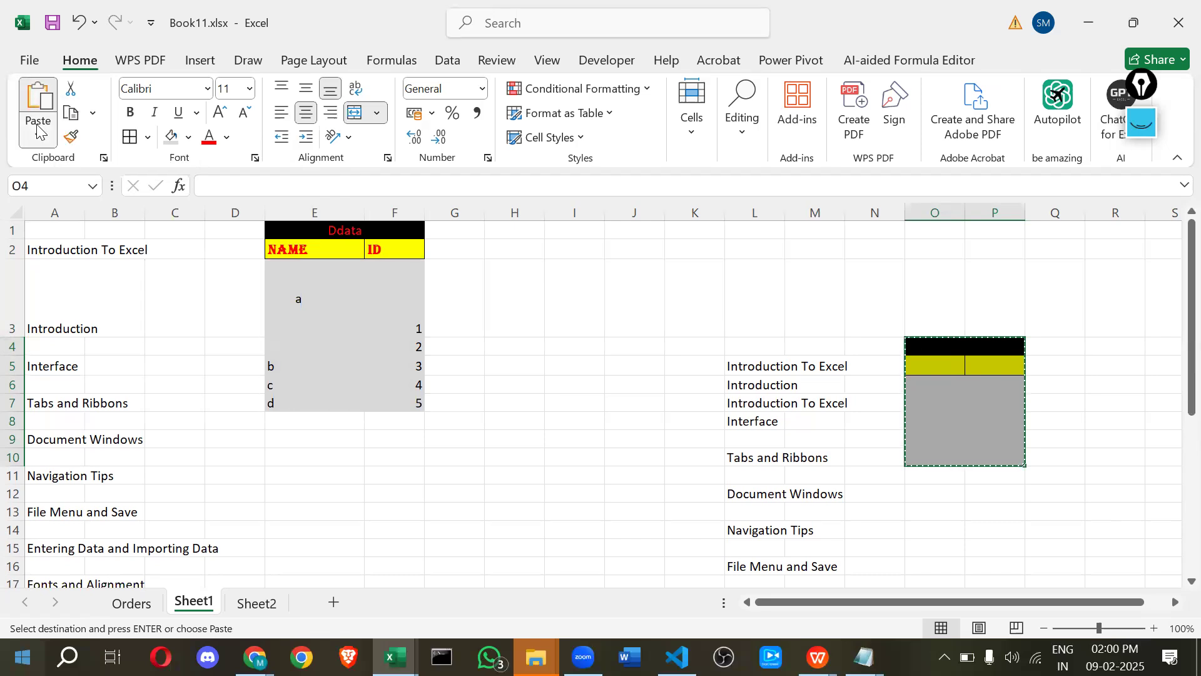
{"action": "left_click", "coordinate": [37, 132]}
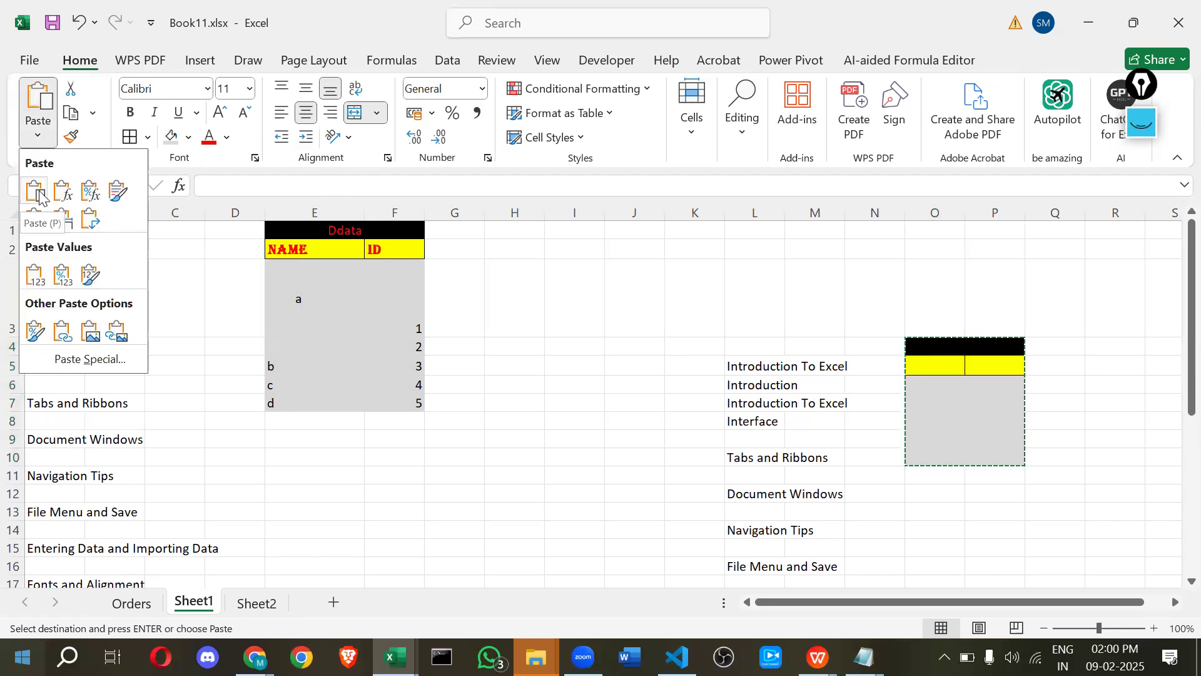
{"action": "left_click", "coordinate": [92, 194]}
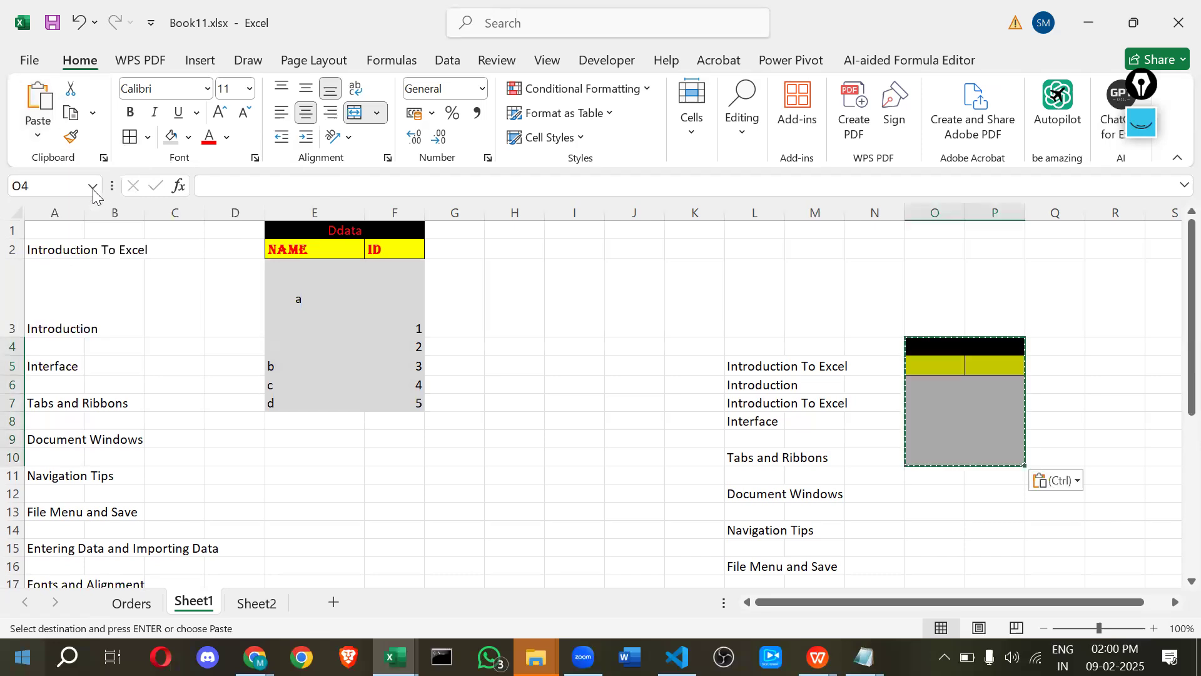
Paste the copied range onto O4:P10 with No Borders, then try pasting it with Transpose.
{"action": "left_click", "coordinate": [37, 137]}
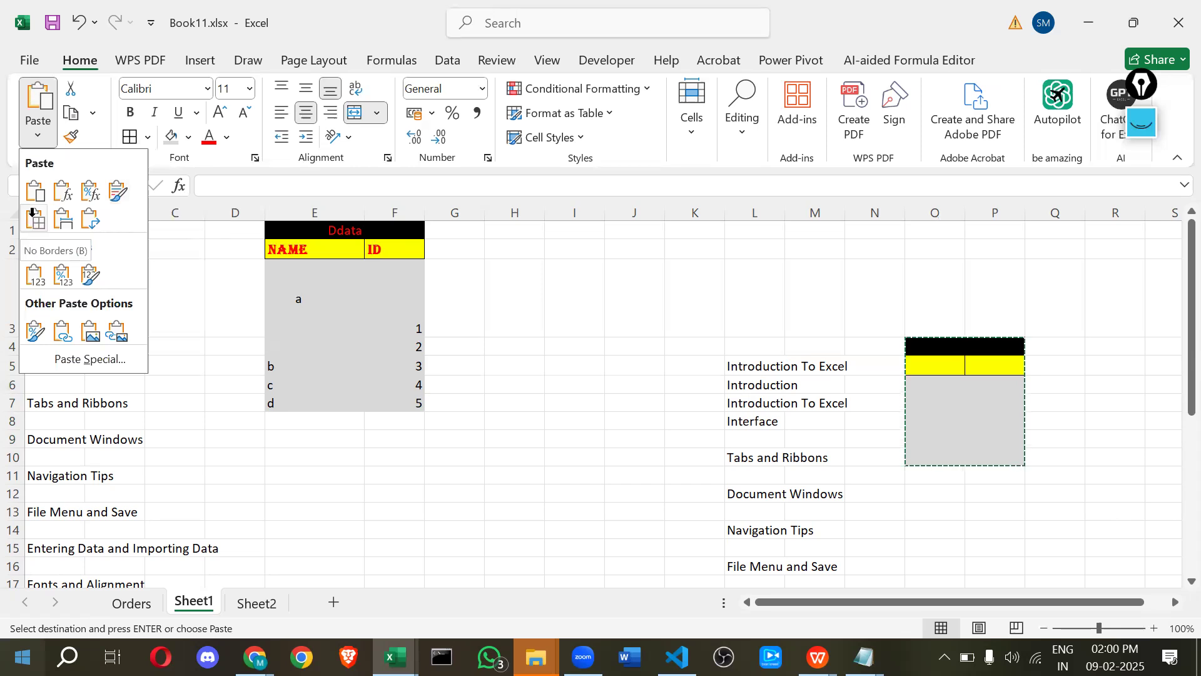
{"action": "left_click", "coordinate": [36, 221]}
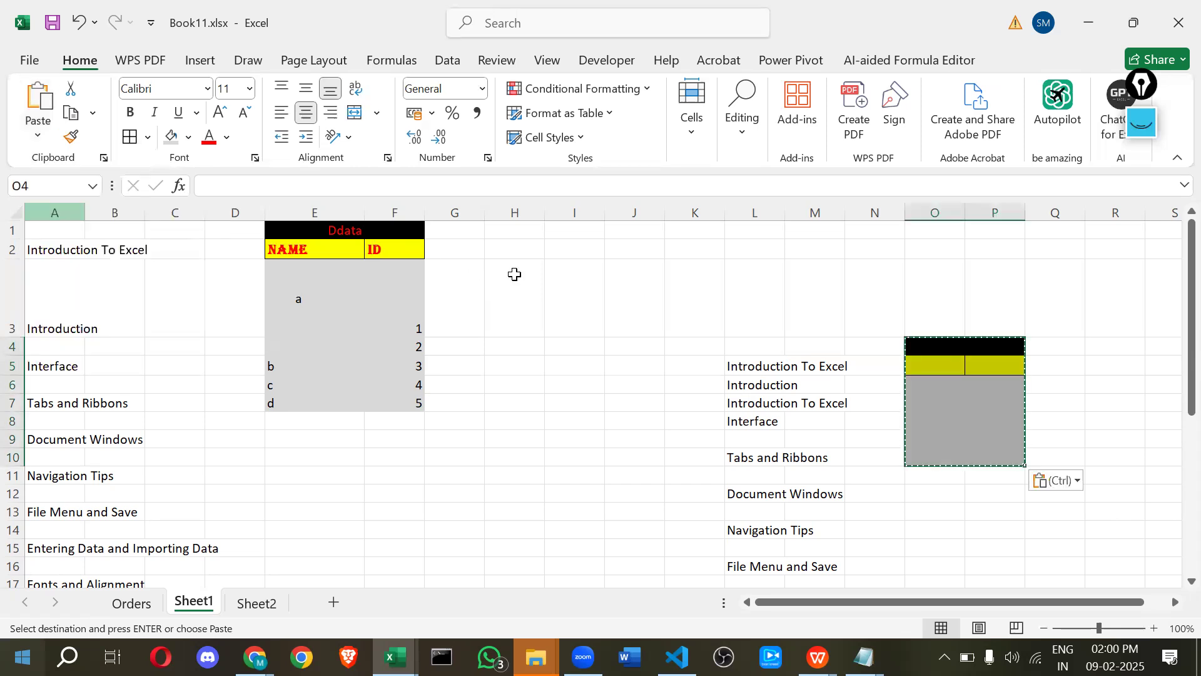
{"action": "left_click", "coordinate": [39, 138]}
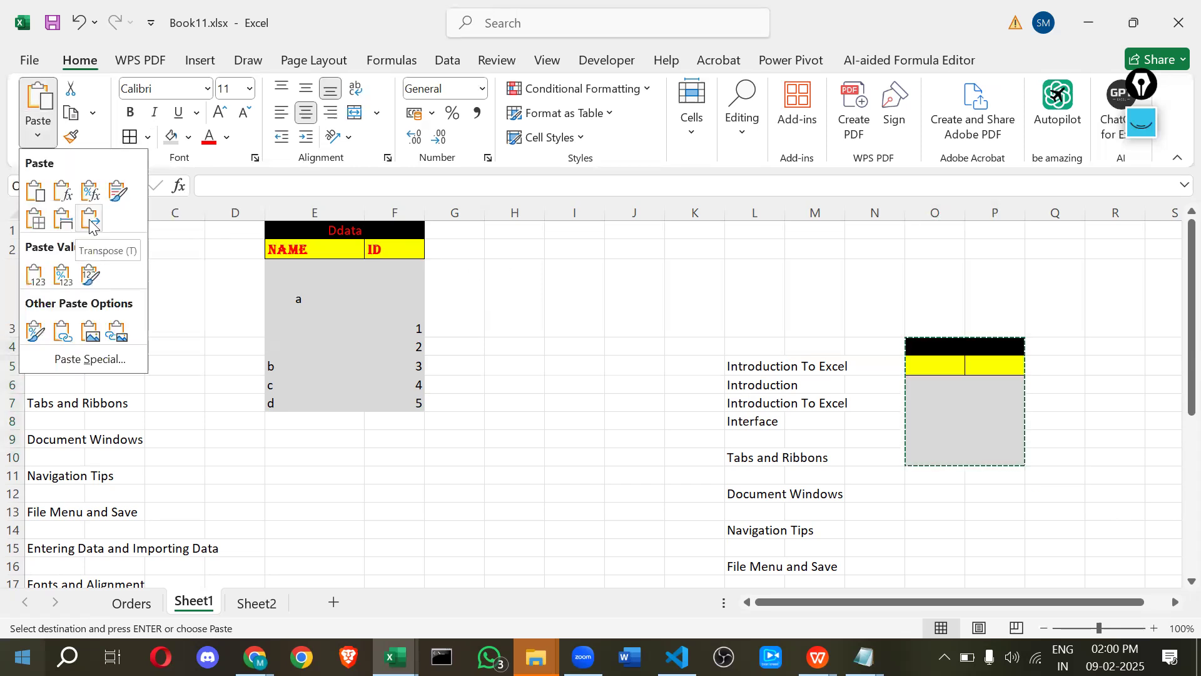
{"action": "left_click", "coordinate": [89, 218]}
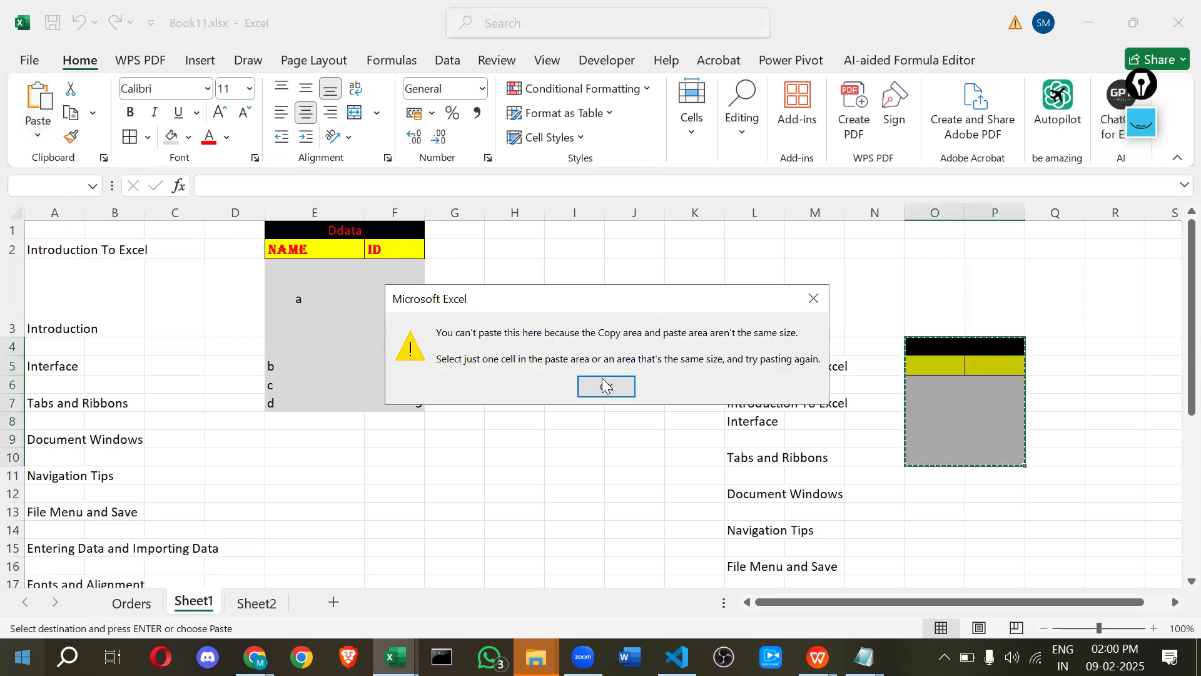
{"action": "left_click", "coordinate": [604, 377]}
Copy the range E3:F7 and paste only its values into the cells starting at I3.
{"action": "left_click_drag", "start_coordinate": [282, 314], "coordinate": [386, 406]}
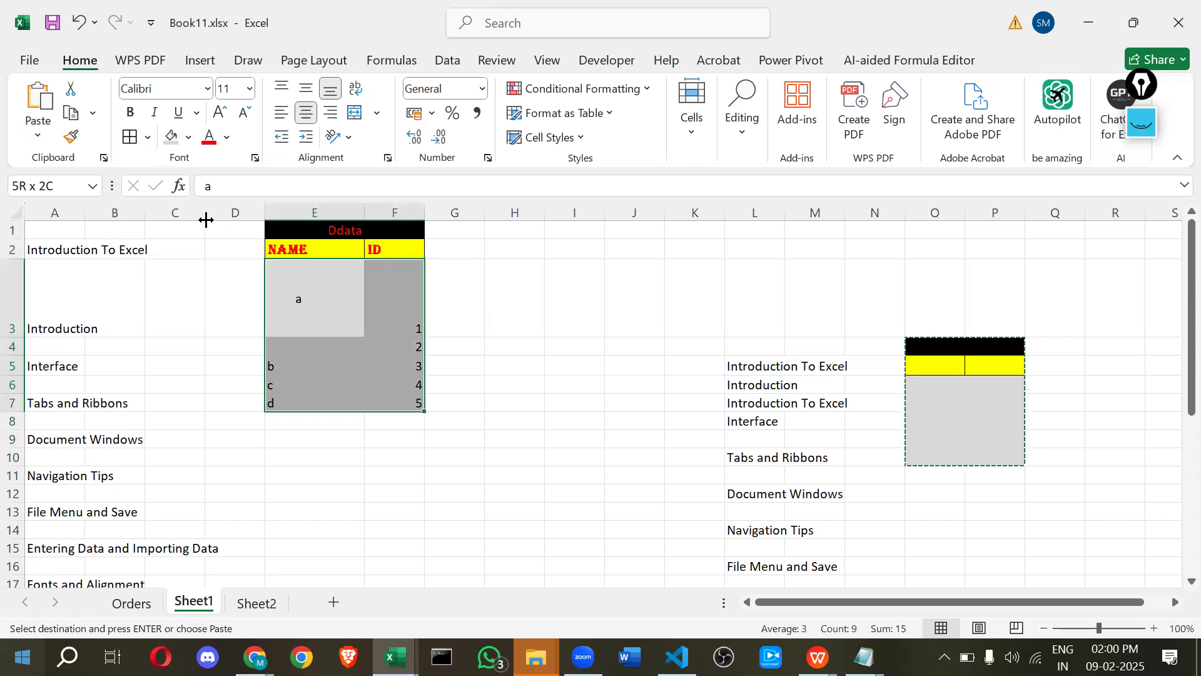
{"action": "key", "text": "ctrl+c"}
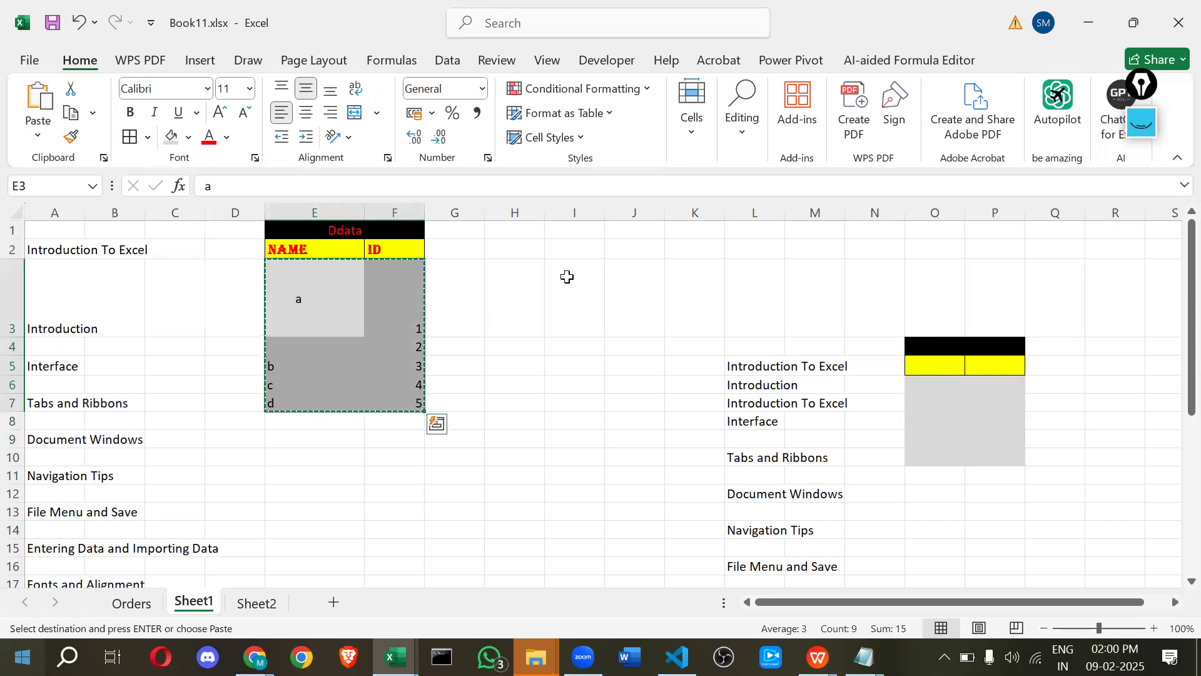
{"action": "right_click", "coordinate": [567, 276]}
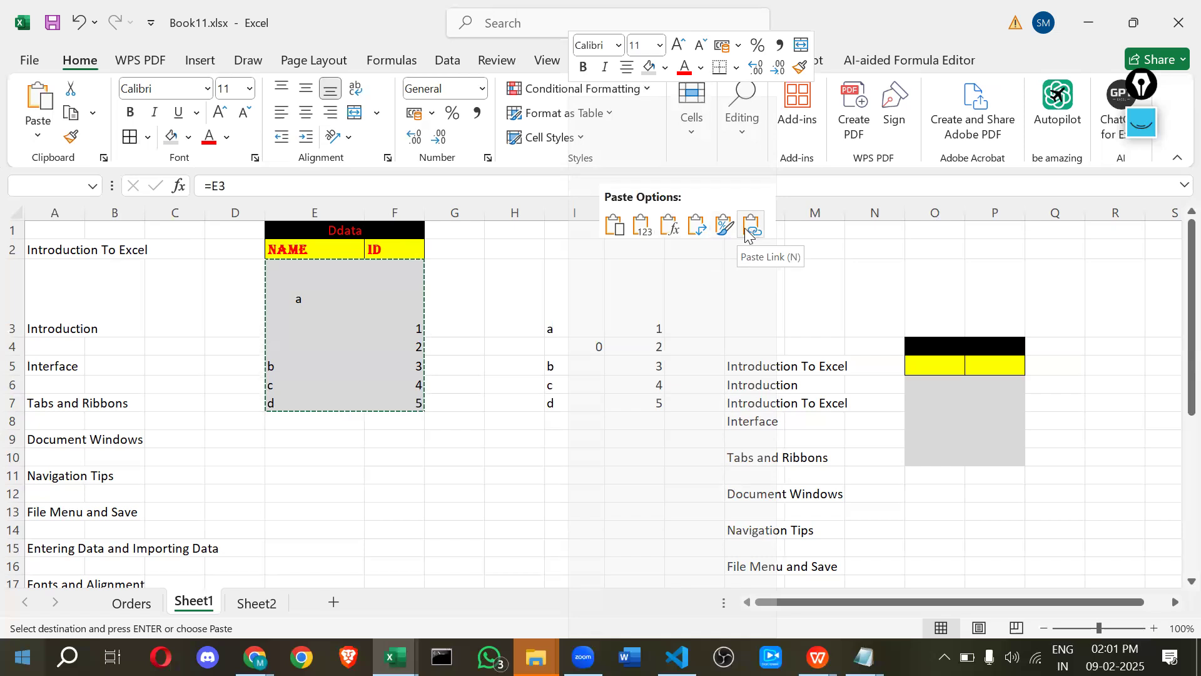
{"action": "left_click", "coordinate": [39, 141]}
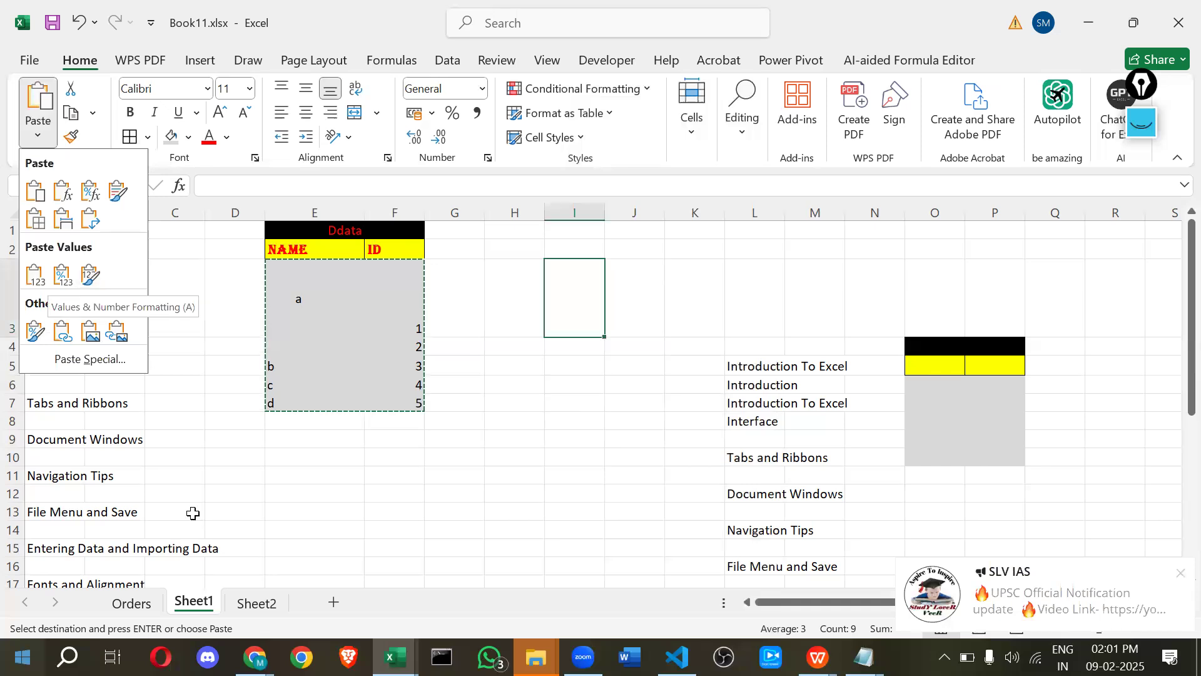
{"action": "left_click", "coordinate": [564, 299]}
{"action": "left_click", "coordinate": [37, 135]}
{"action": "left_click", "coordinate": [41, 289]}
Undo the values paste at I3 and redo it.
{"action": "scroll", "coordinate": [203, 433], "scroll_direction": "down", "scroll_amount": 2}
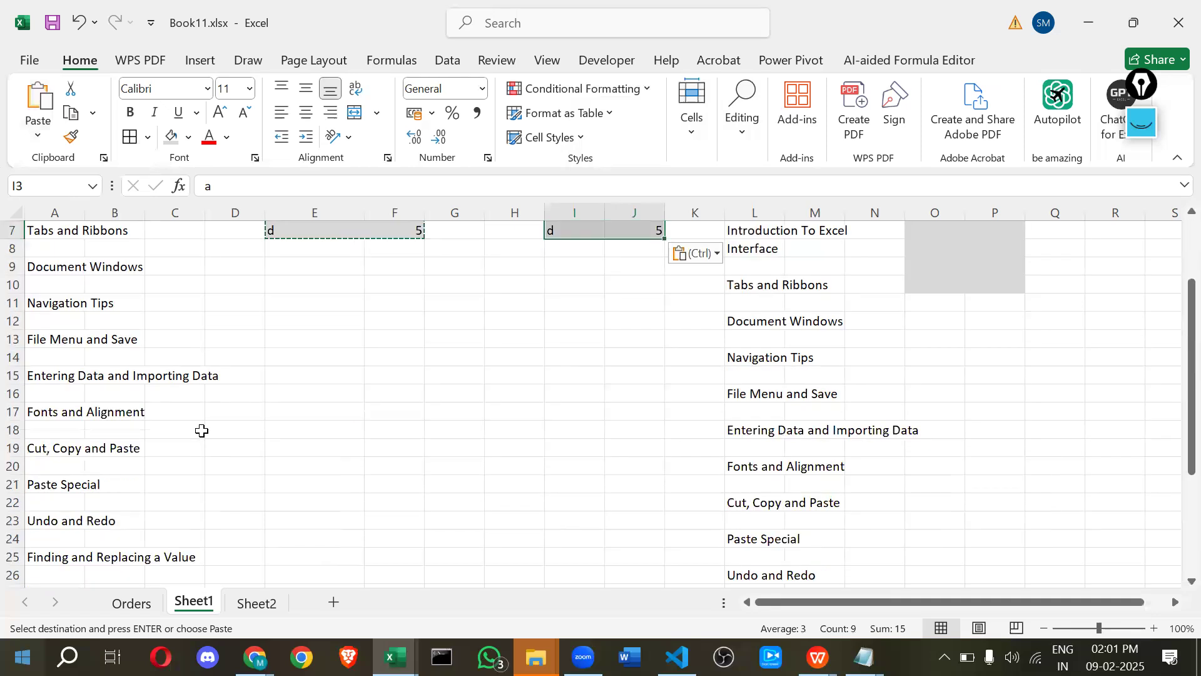
{"action": "left_click", "coordinate": [75, 24]}
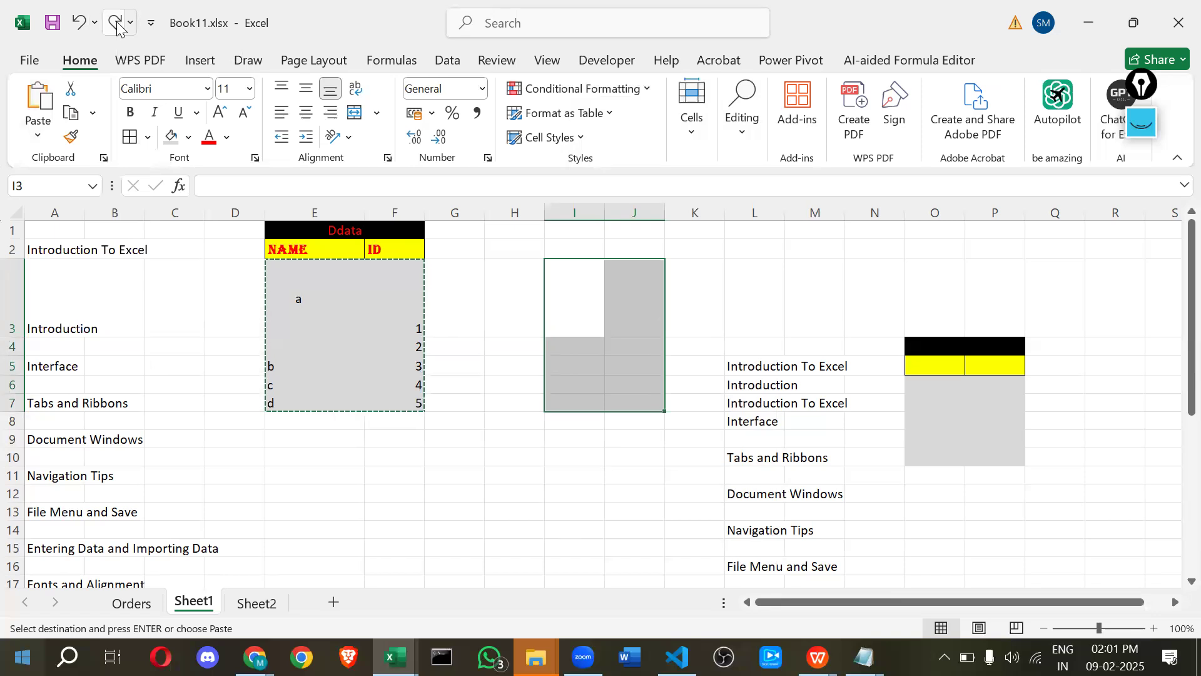
{"action": "left_click", "coordinate": [116, 23]}
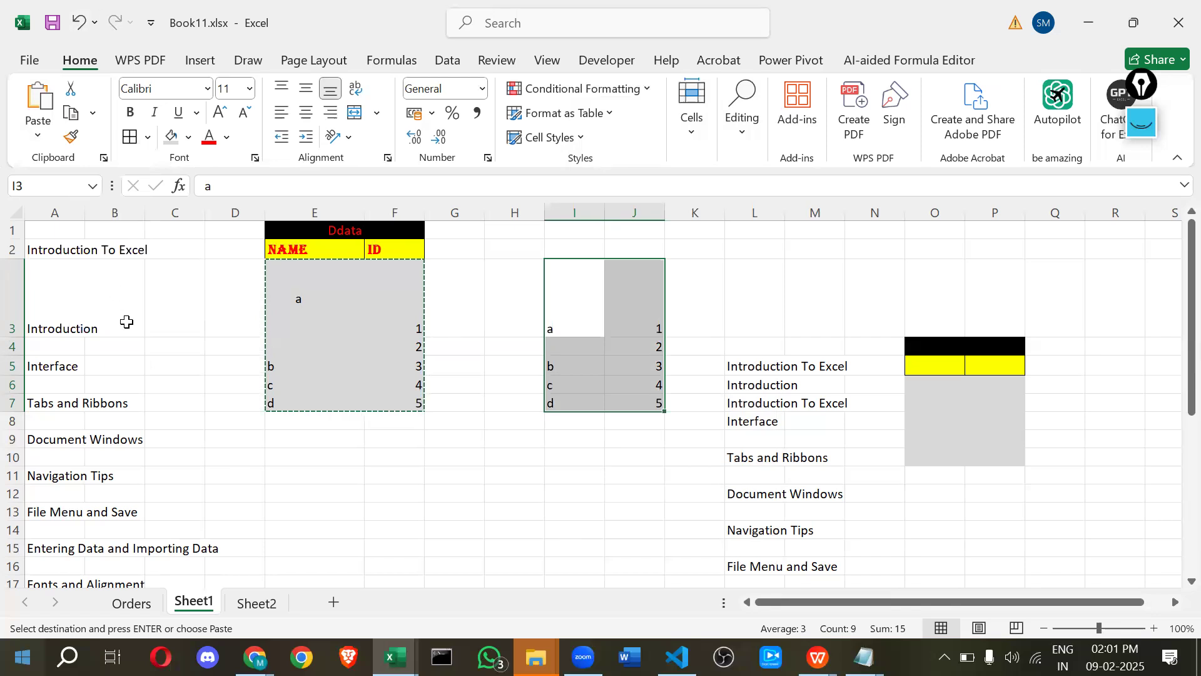
Apply the Neutral cell style to the empty cell G12.
{"action": "scroll", "coordinate": [118, 323], "scroll_direction": "down", "scroll_amount": 3}
{"action": "scroll", "coordinate": [38, 429], "scroll_direction": "down", "scroll_amount": 2}
{"action": "left_click_drag", "start_coordinate": [73, 424], "coordinate": [123, 421]}
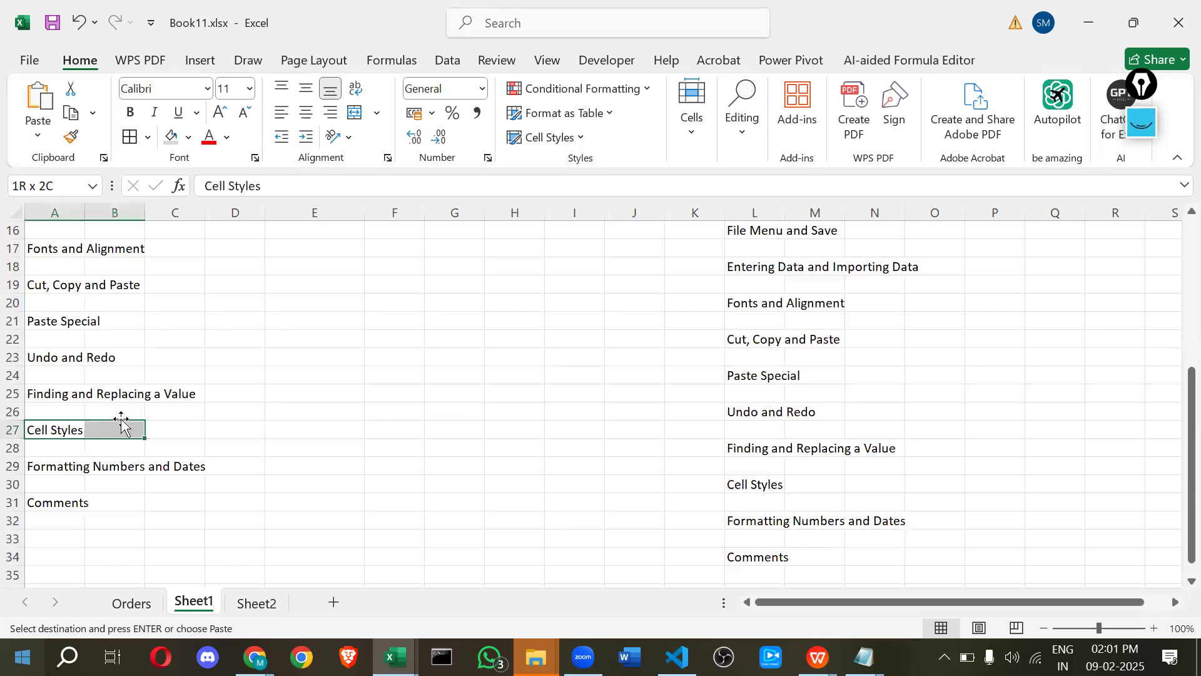
{"action": "scroll", "coordinate": [303, 332], "scroll_direction": "up", "scroll_amount": 4}
{"action": "left_click", "coordinate": [455, 378]}
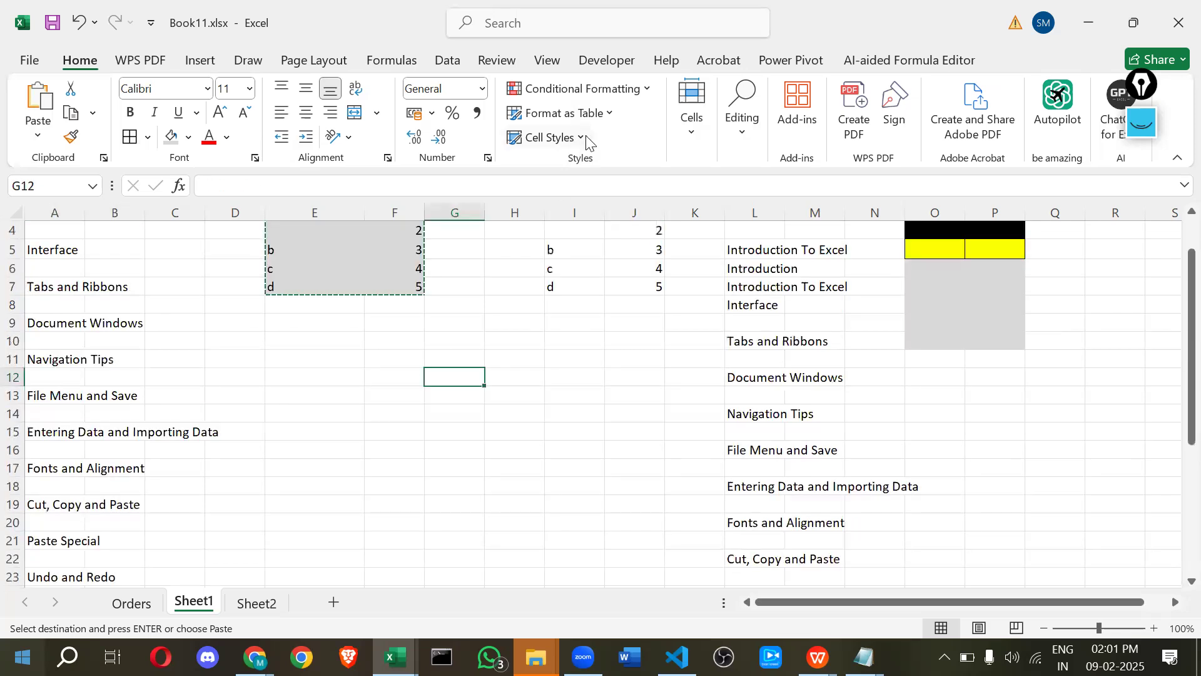
{"action": "left_click", "coordinate": [550, 137]}
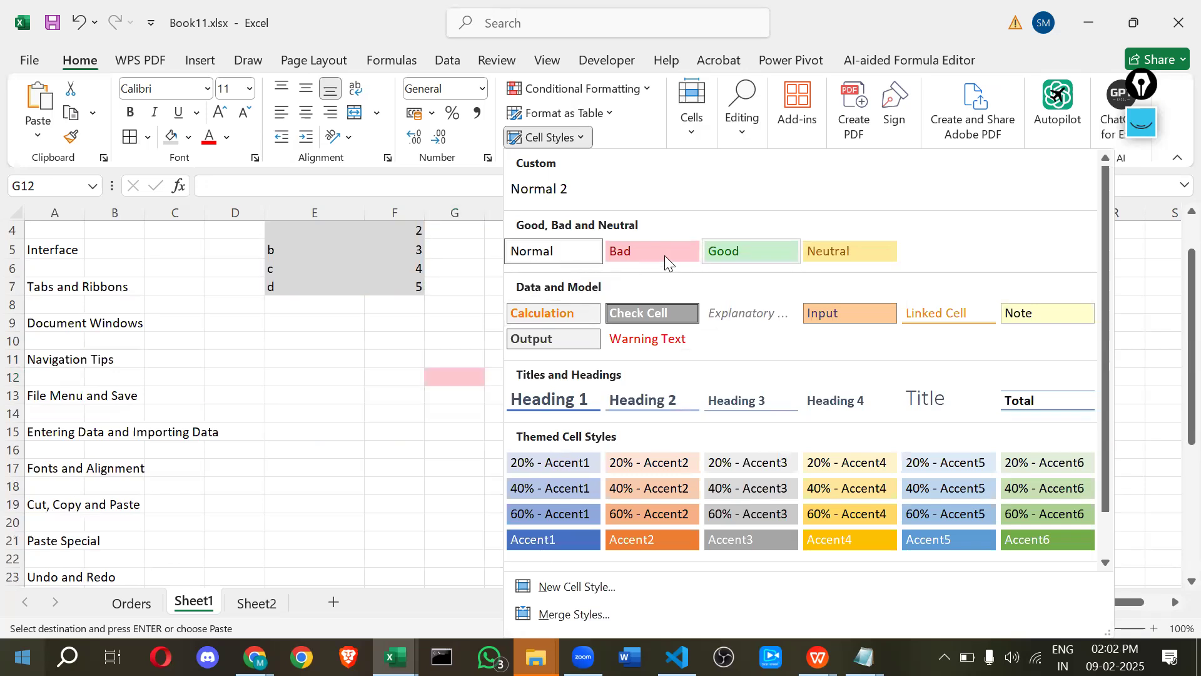
{"action": "left_click", "coordinate": [868, 252]}
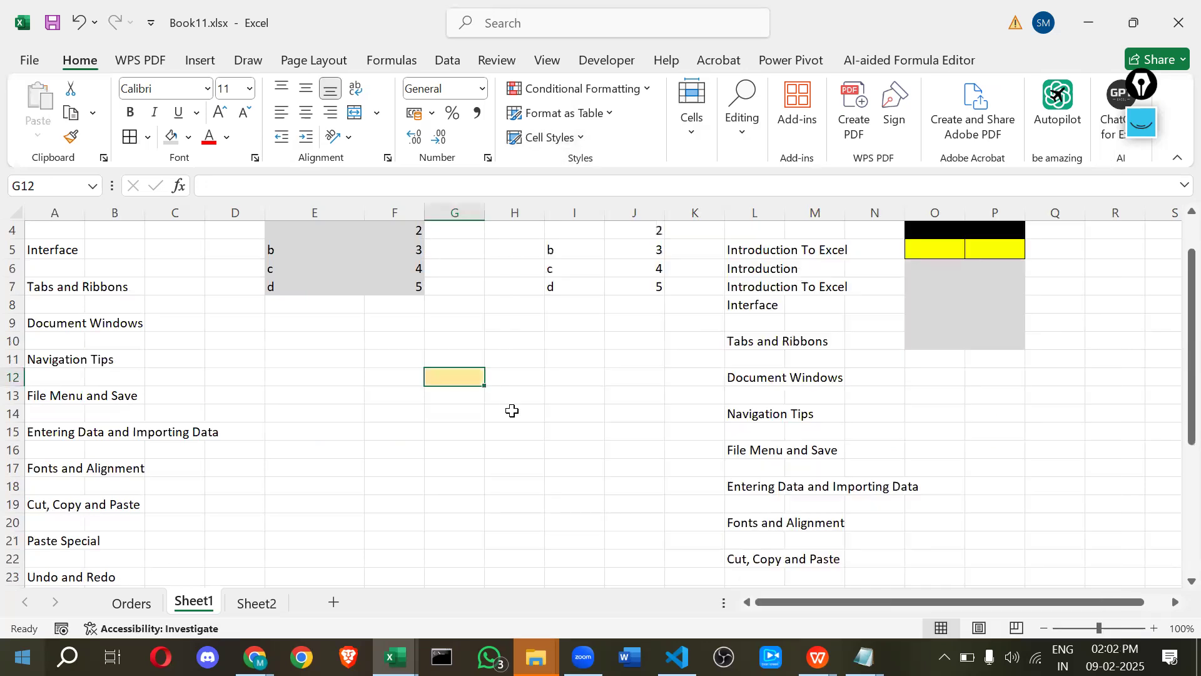
{"action": "left_click", "coordinate": [529, 393]}
Insert a comment reading "add style" on the yellow cell G12.
{"action": "scroll", "coordinate": [437, 341], "scroll_direction": "up", "scroll_amount": 1}
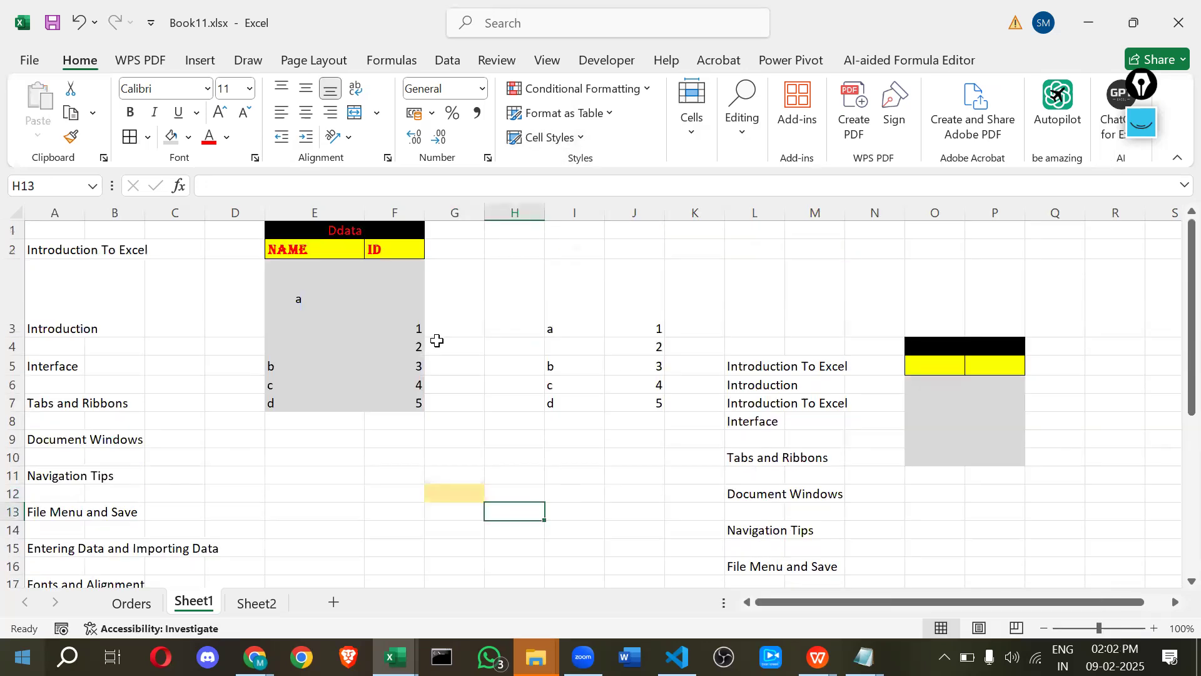
{"action": "scroll", "coordinate": [397, 300], "scroll_direction": "down", "scroll_amount": 2}
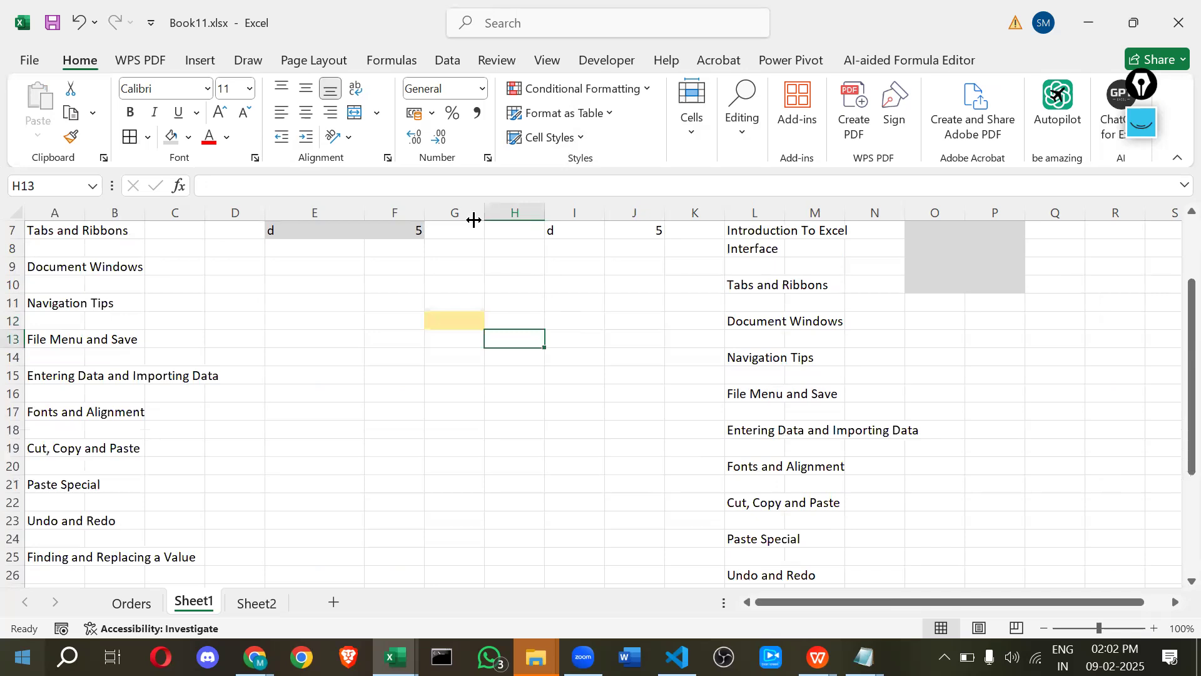
{"action": "scroll", "coordinate": [243, 381], "scroll_direction": "down", "scroll_amount": 1}
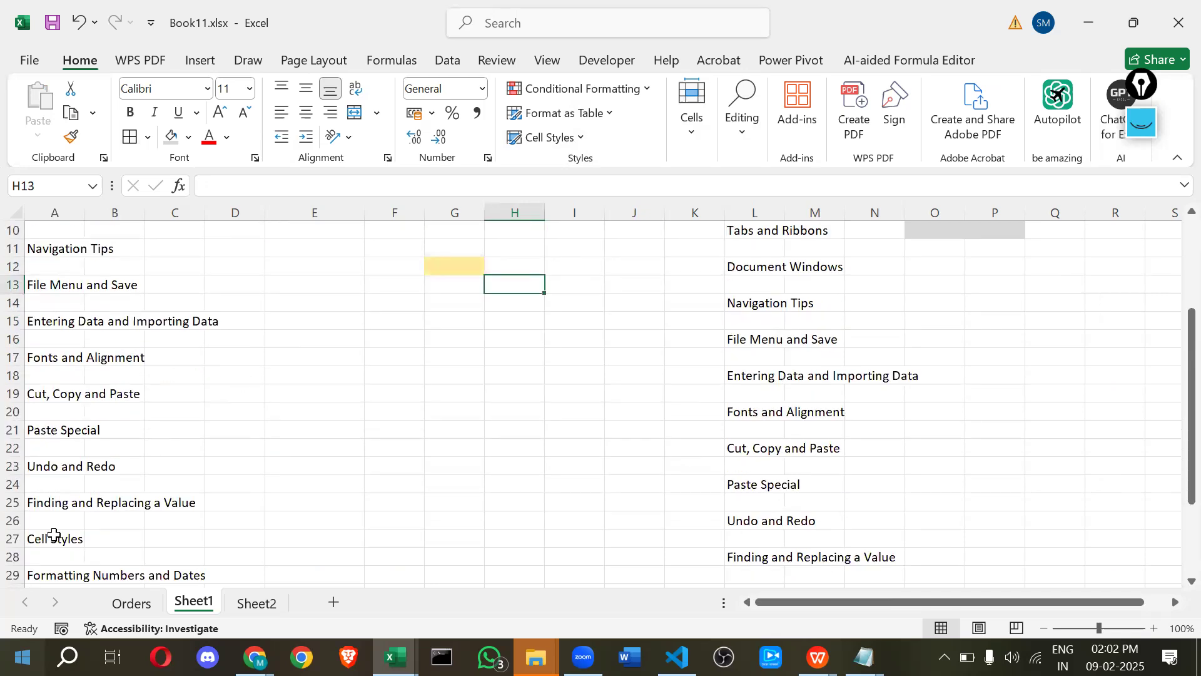
{"action": "scroll", "coordinate": [54, 536], "scroll_direction": "down", "scroll_amount": 1}
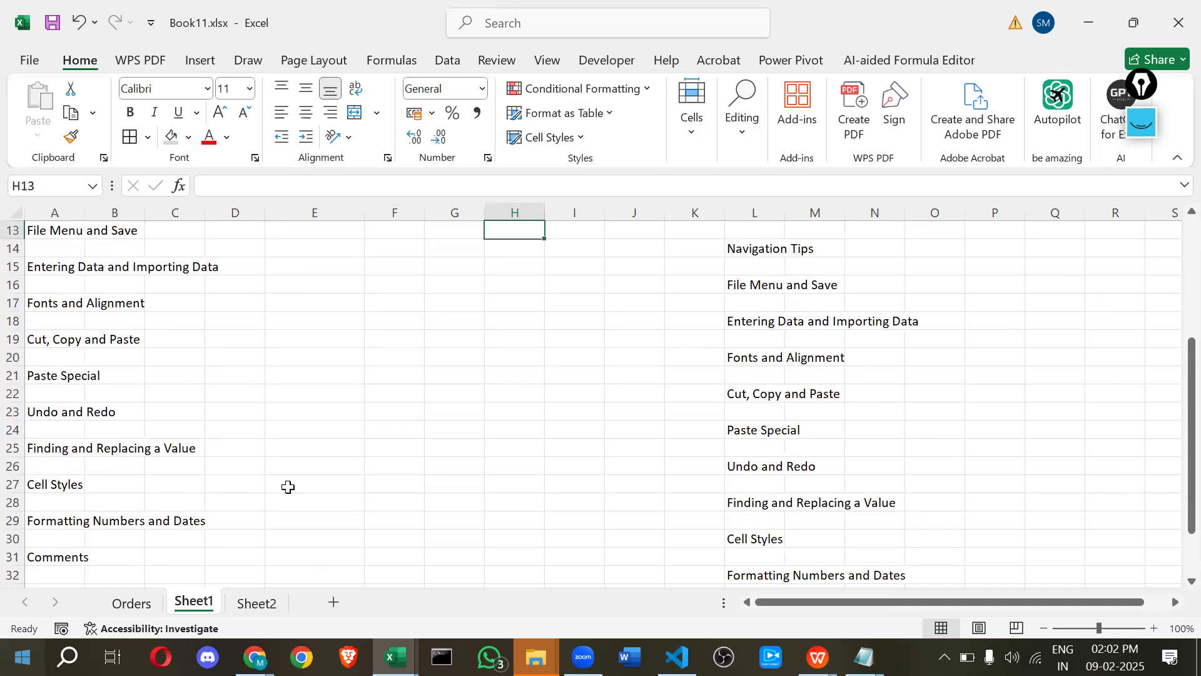
{"action": "scroll", "coordinate": [450, 350], "scroll_direction": "up", "scroll_amount": 2}
{"action": "scroll", "coordinate": [463, 320], "scroll_direction": "up", "scroll_amount": 1}
{"action": "left_click", "coordinate": [463, 320]}
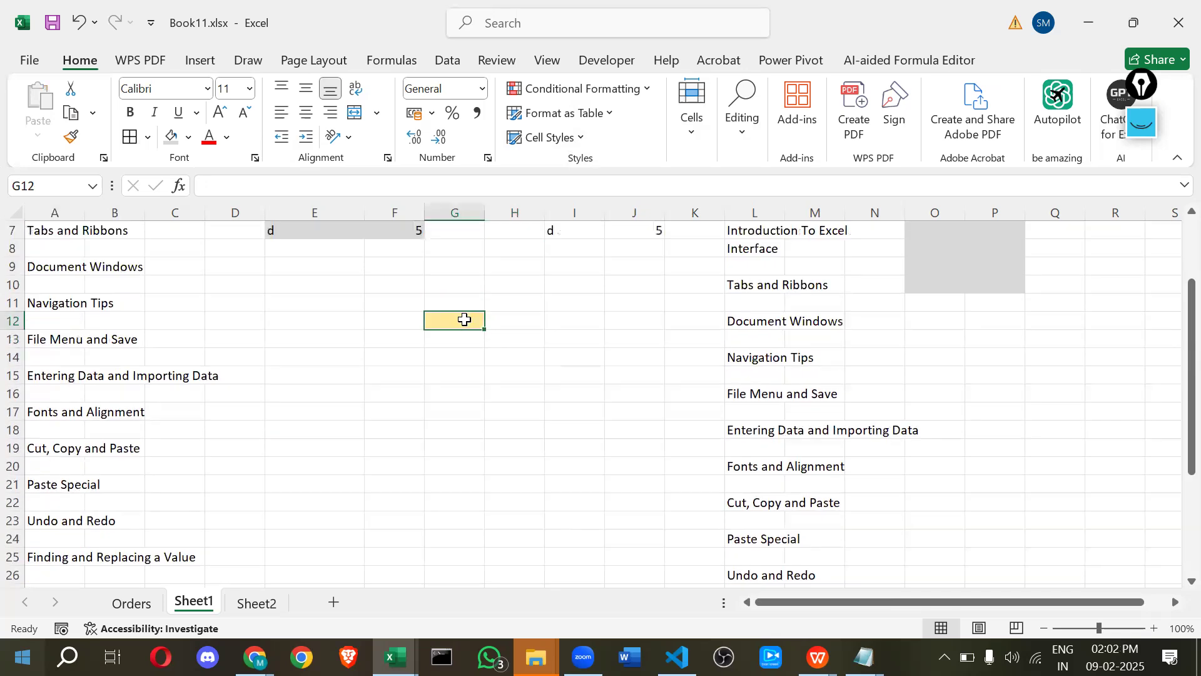
{"action": "right_click", "coordinate": [464, 320]}
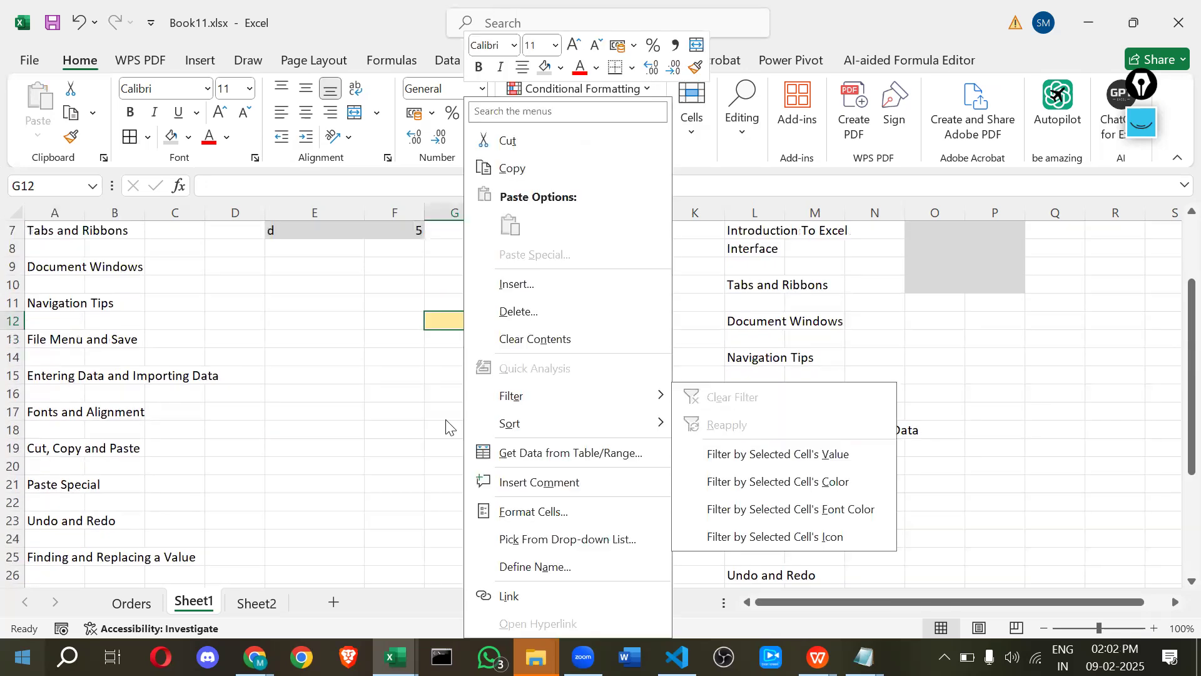
{"action": "left_click", "coordinate": [518, 482]}
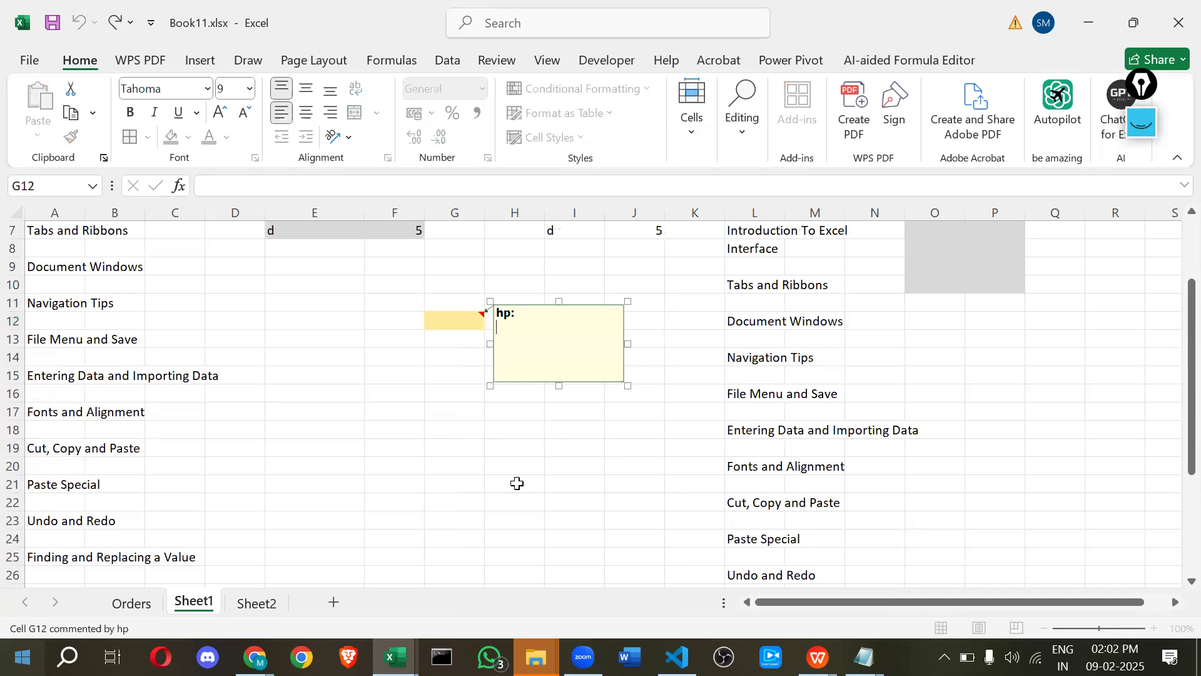
{"action": "left_click", "coordinate": [531, 322]}
{"action": "left_click", "coordinate": [546, 315]}
{"action": "type", "text": "add st"}
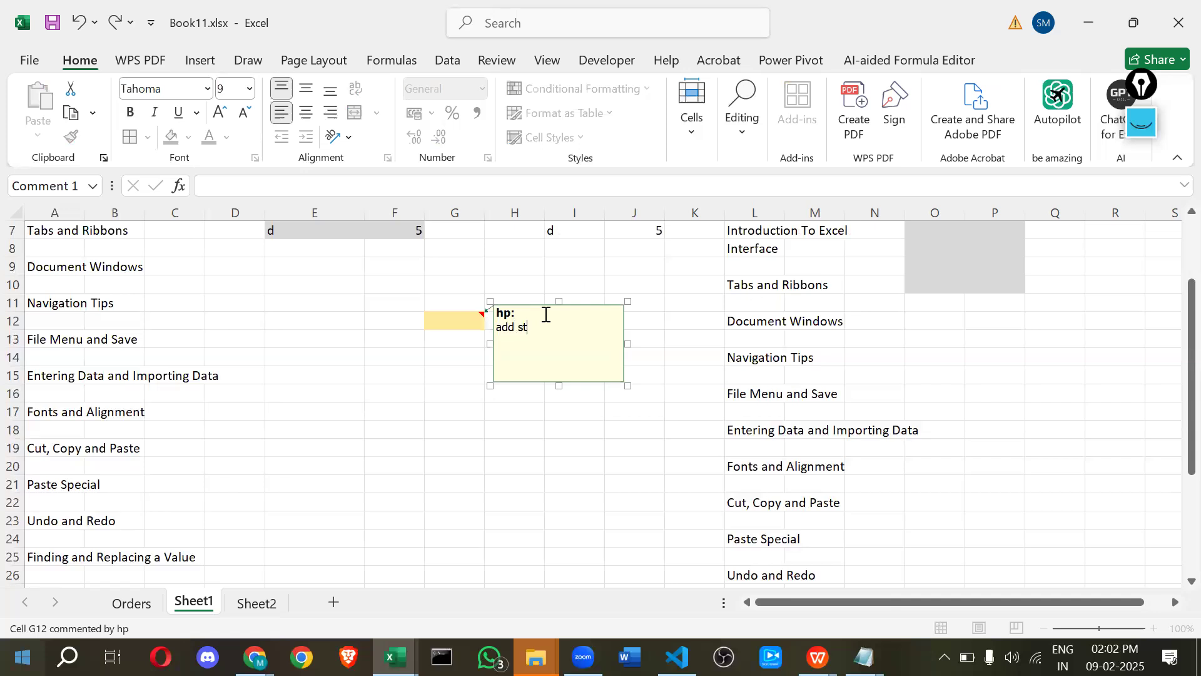
{"action": "type", "text": "yle"}
{"action": "key", "text": "Return"}
{"action": "key", "text": "Escape"}
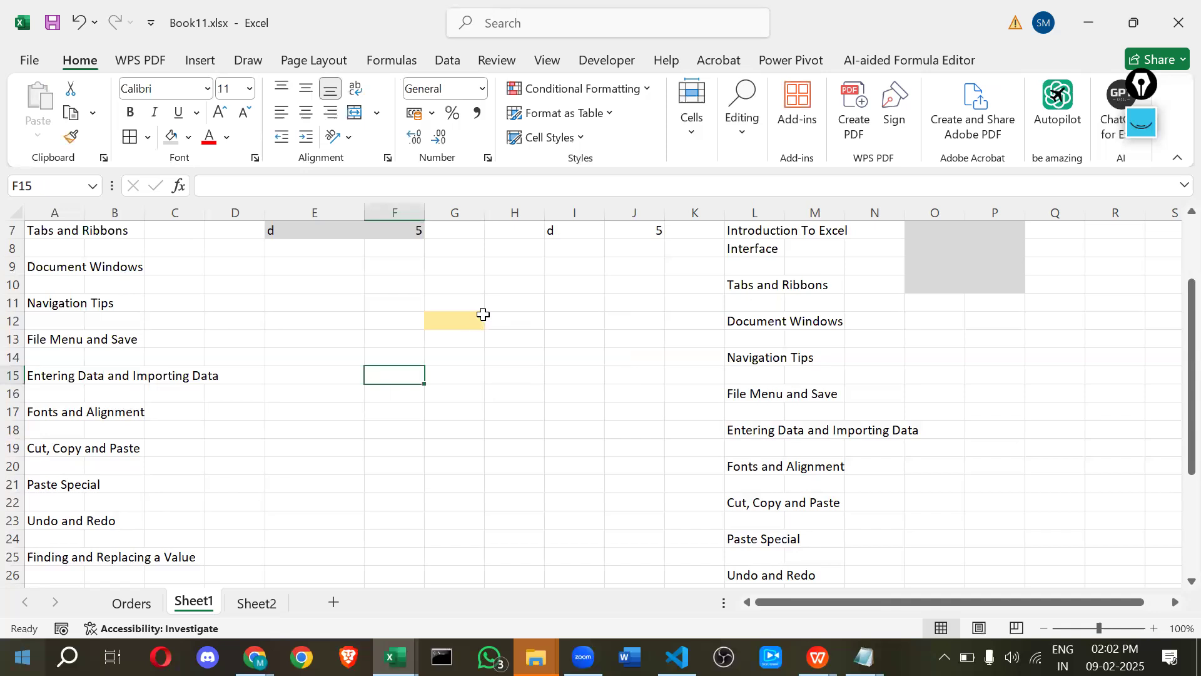
{"action": "mouse_move", "coordinate": [469, 326]}
Enter the number 45 in cell F17.
{"action": "scroll", "coordinate": [111, 429], "scroll_direction": "down", "scroll_amount": 2}
{"action": "scroll", "coordinate": [119, 450], "scroll_direction": "down", "scroll_amount": 1}
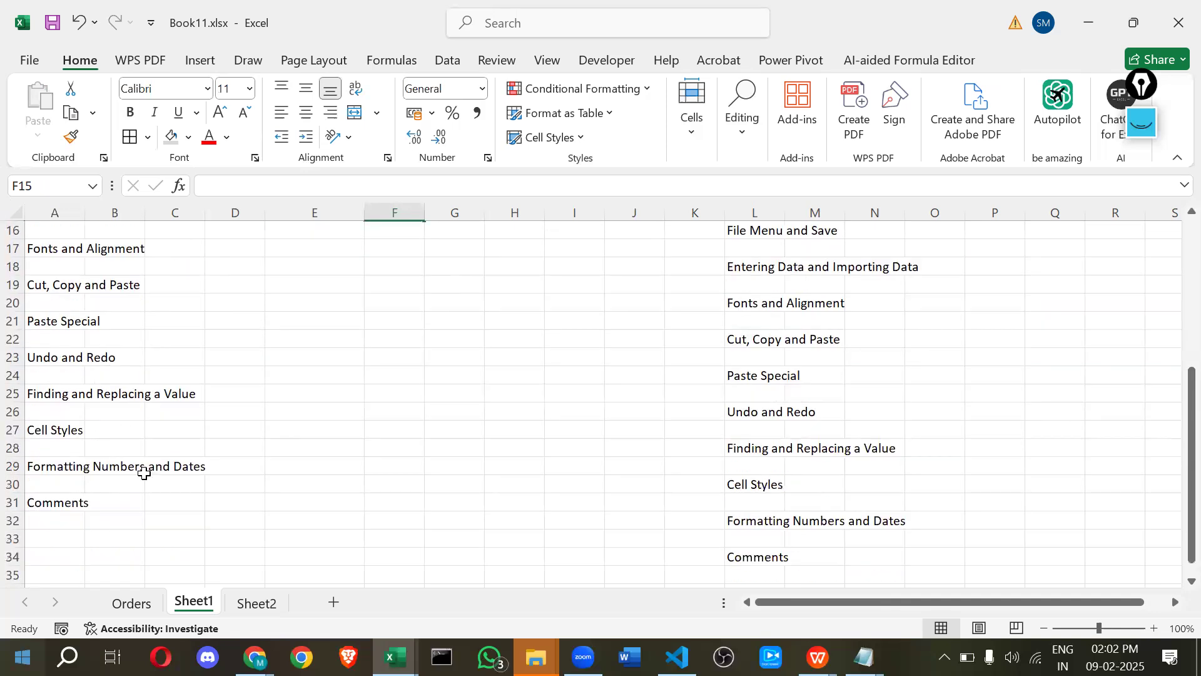
{"action": "scroll", "coordinate": [246, 455], "scroll_direction": "up", "scroll_amount": 2}
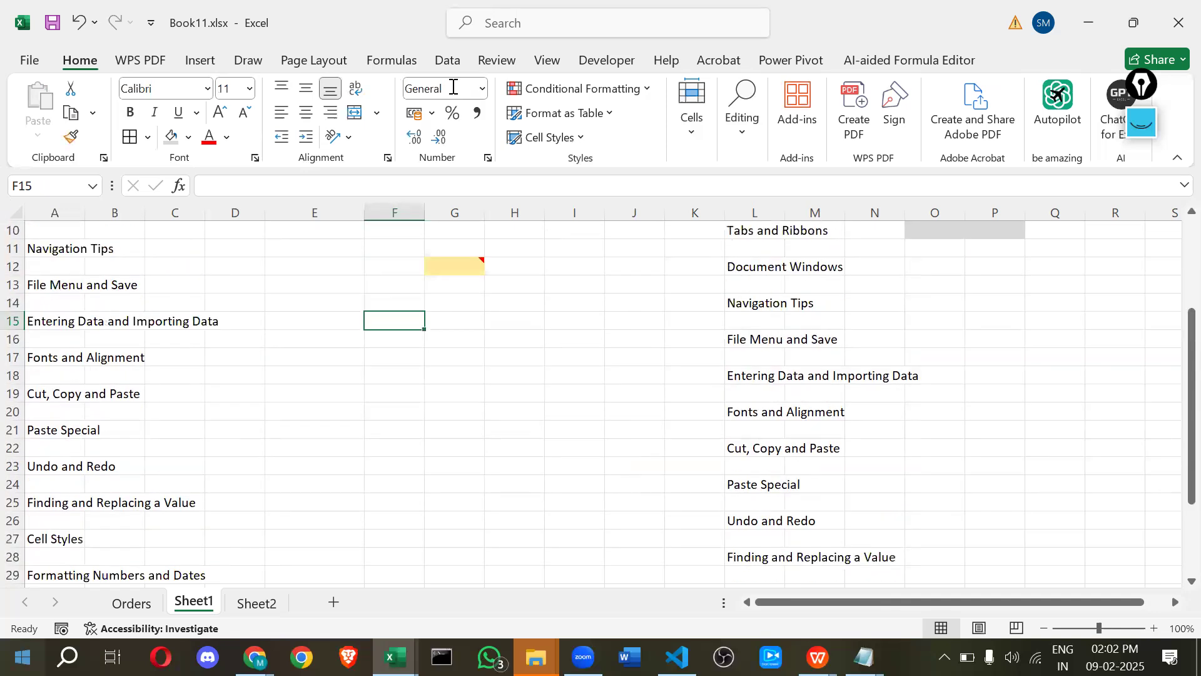
{"action": "left_click", "coordinate": [427, 334]}
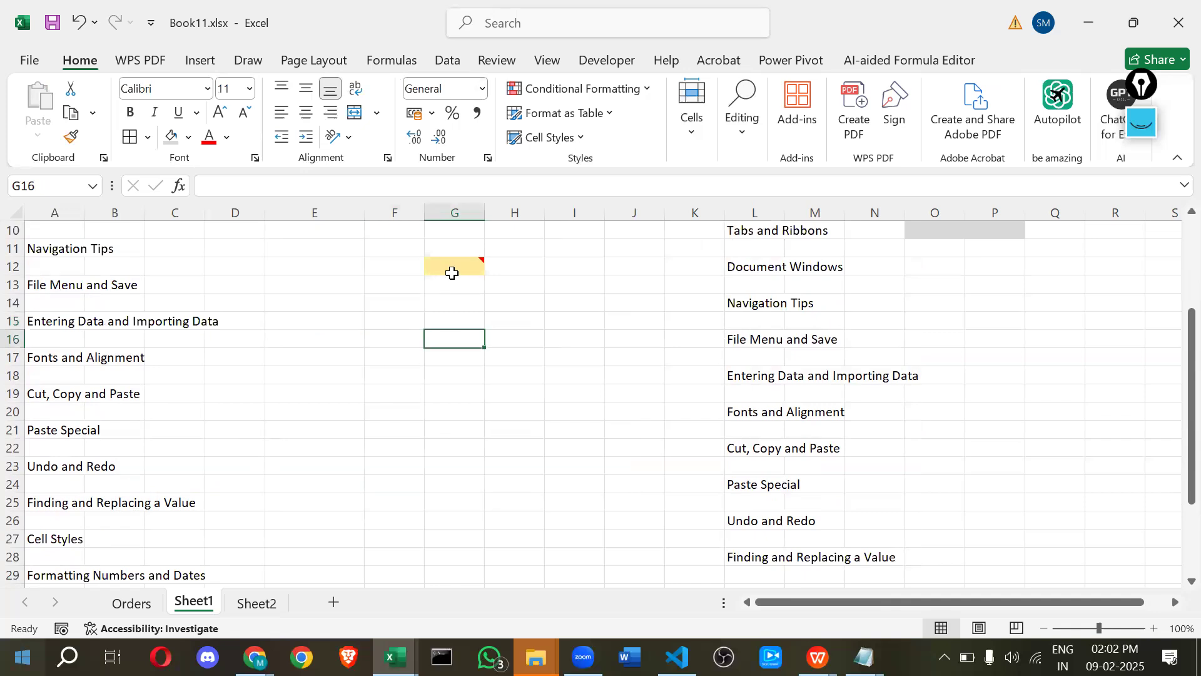
{"action": "left_click", "coordinate": [479, 100]}
{"action": "left_click", "coordinate": [381, 354]}
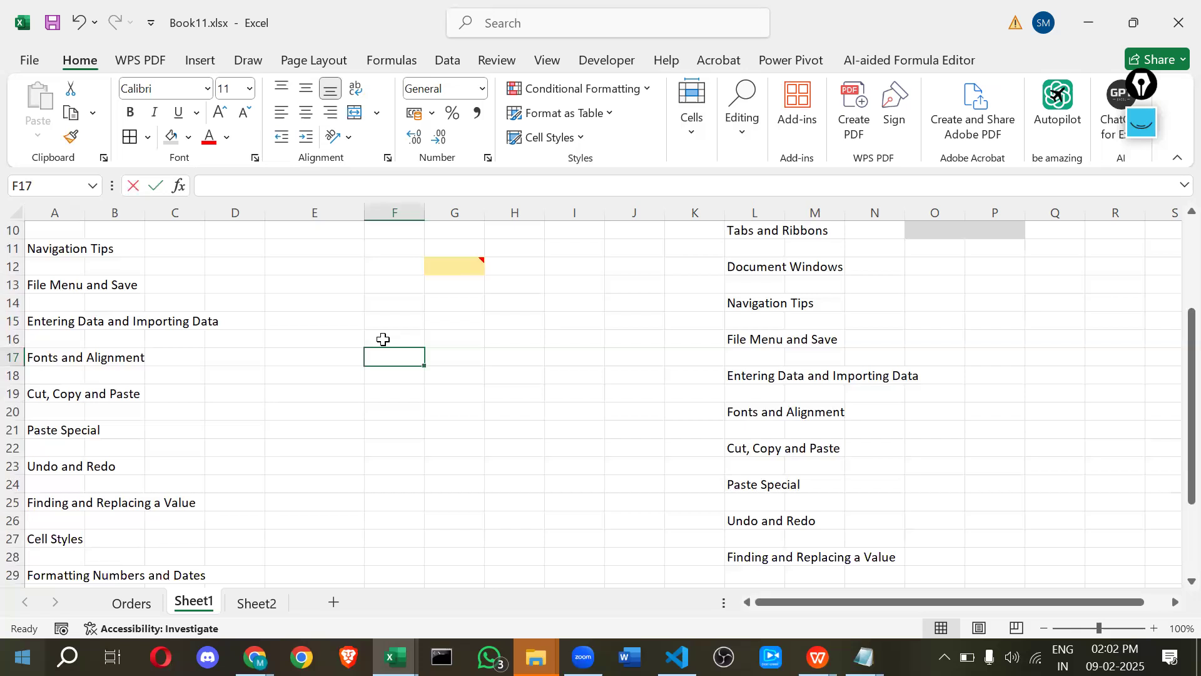
{"action": "type", "text": "45"}
{"action": "key", "text": "Return"}
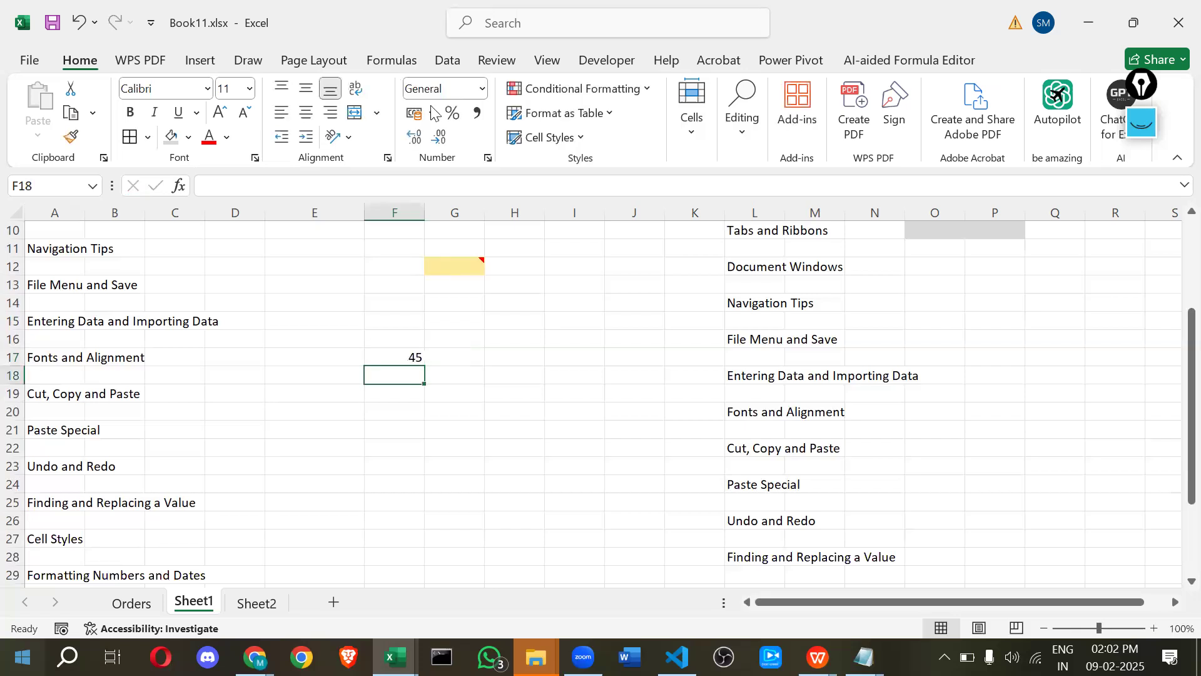
Change the value in F17 to 45.8 and display it with four decimal places.
{"action": "key", "text": "Up"}
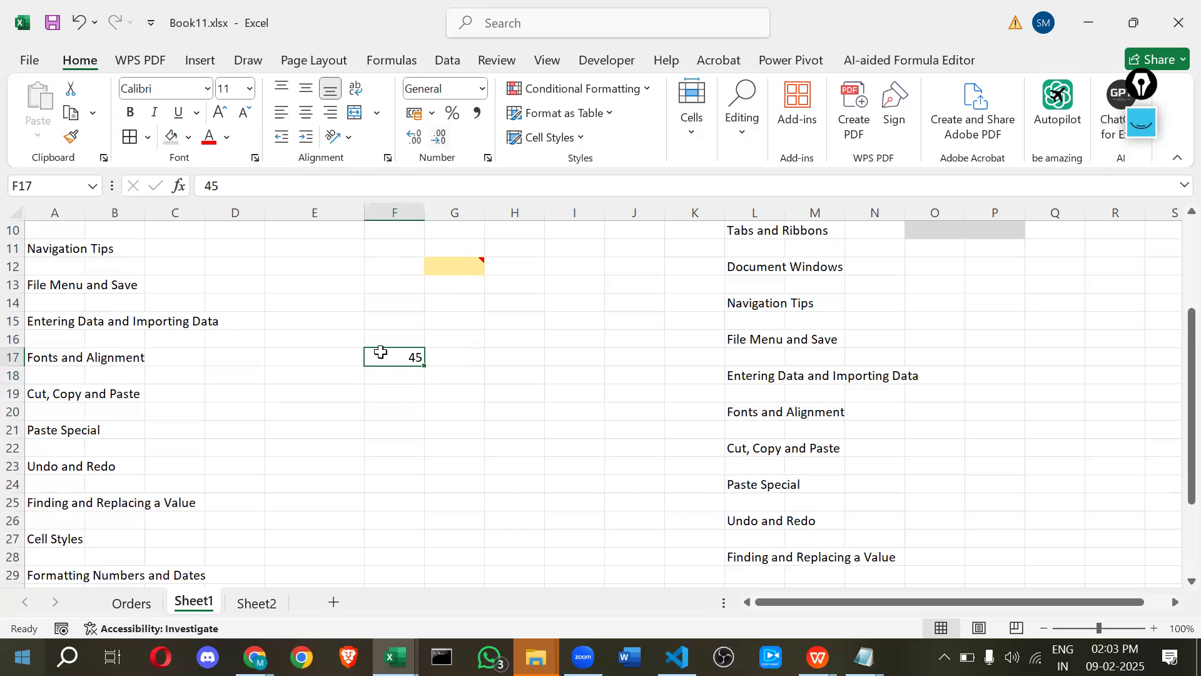
{"action": "double_click", "coordinate": [408, 351]}
{"action": "type", "text": ".8"}
{"action": "key", "text": "Return"}
{"action": "left_click", "coordinate": [415, 357]}
{"action": "left_click", "coordinate": [441, 143]}
{"action": "left_click", "coordinate": [411, 143]}
{"action": "left_click", "coordinate": [413, 140]}
{"action": "left_click", "coordinate": [414, 142]}
{"action": "left_click", "coordinate": [414, 142]}
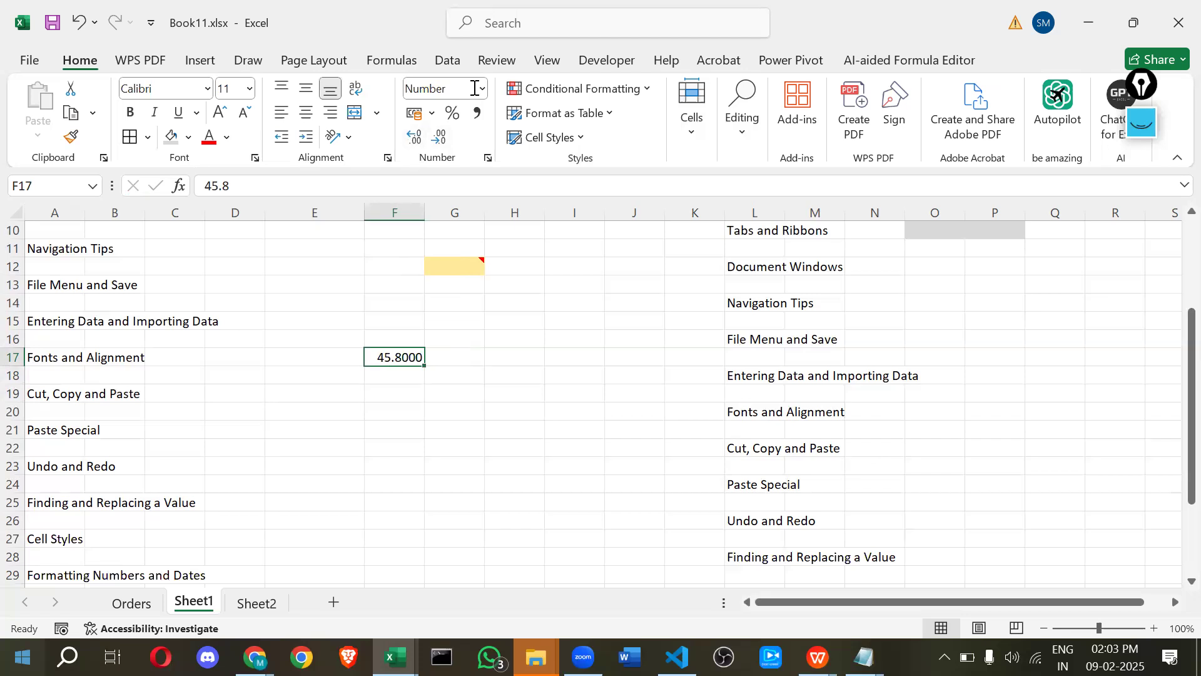
Try the Currency number format on F17, followed by the Short Date format.
{"action": "left_click", "coordinate": [481, 90]}
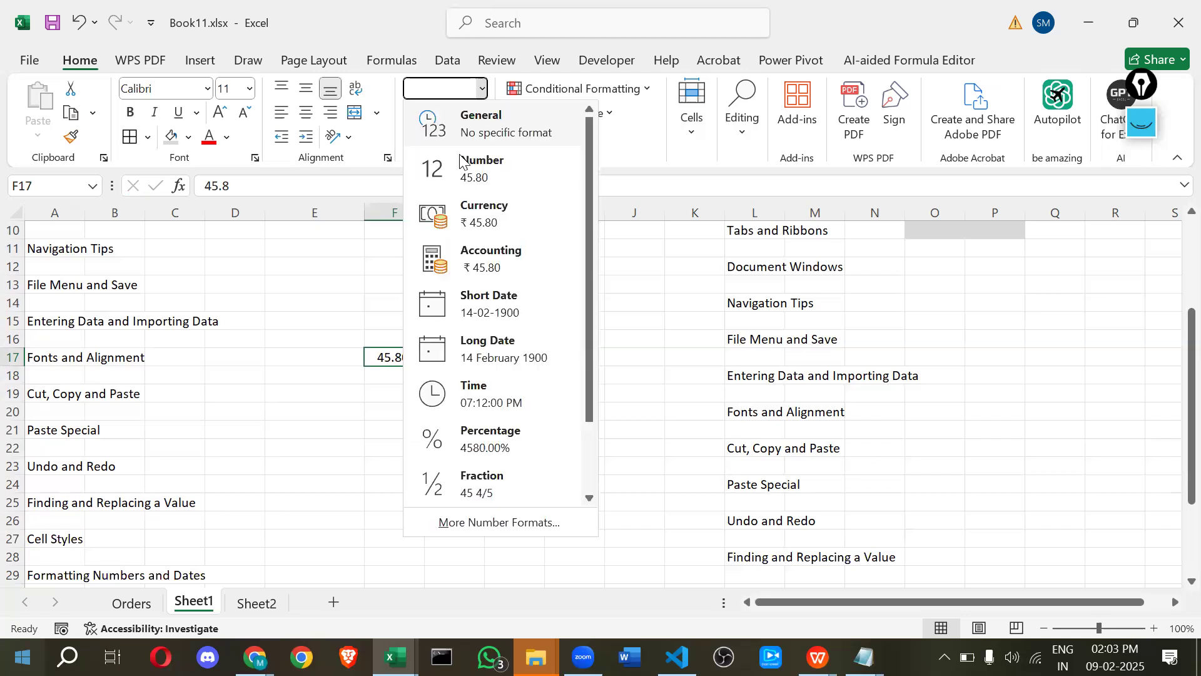
{"action": "left_click", "coordinate": [466, 227]}
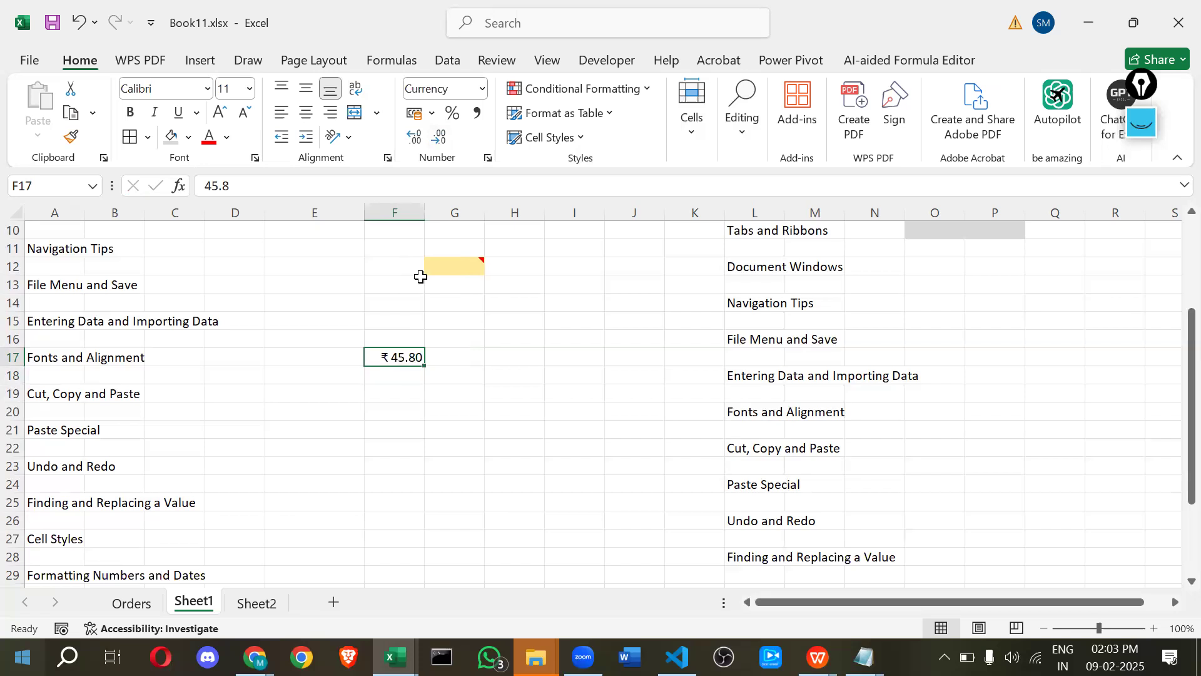
{"action": "left_click", "coordinate": [481, 91]}
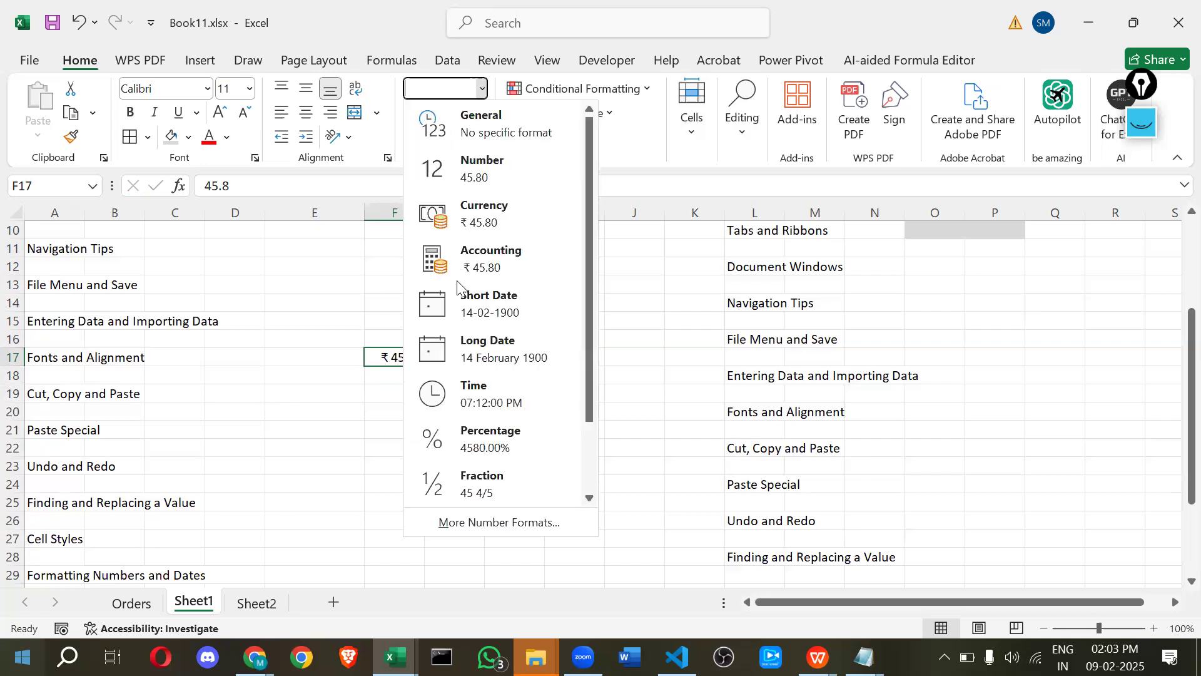
{"action": "left_click", "coordinate": [467, 307]}
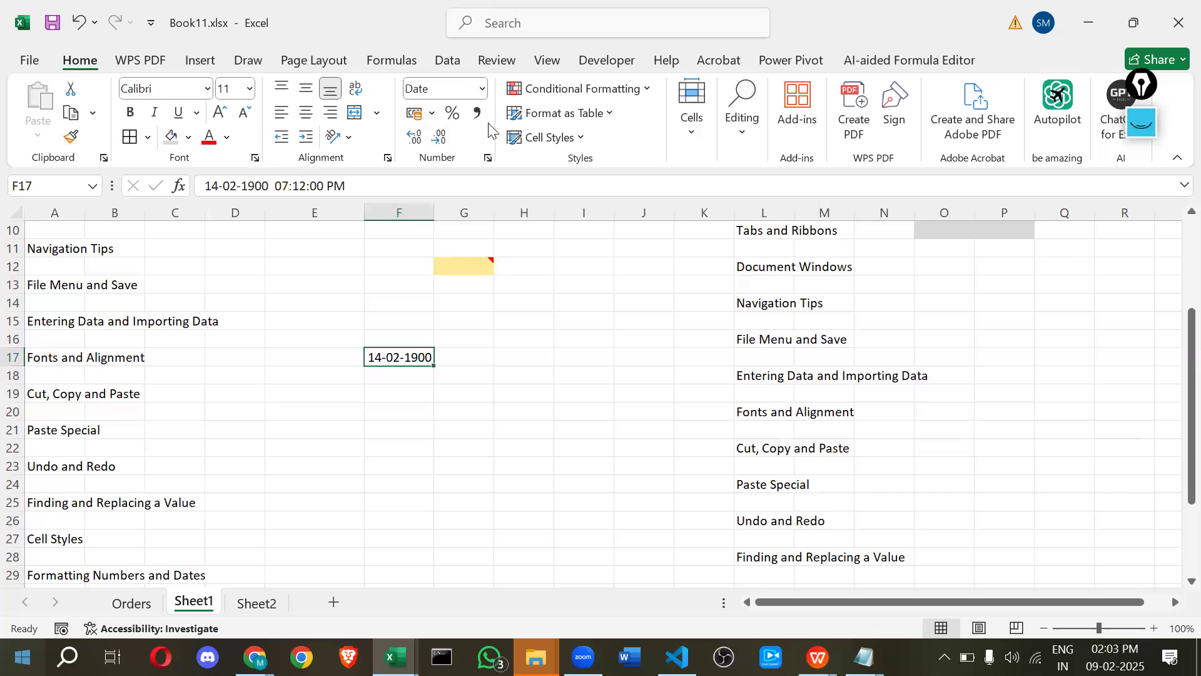
Try the Percentage format on F17, and set its number format to Fraction.
{"action": "left_click", "coordinate": [479, 88]}
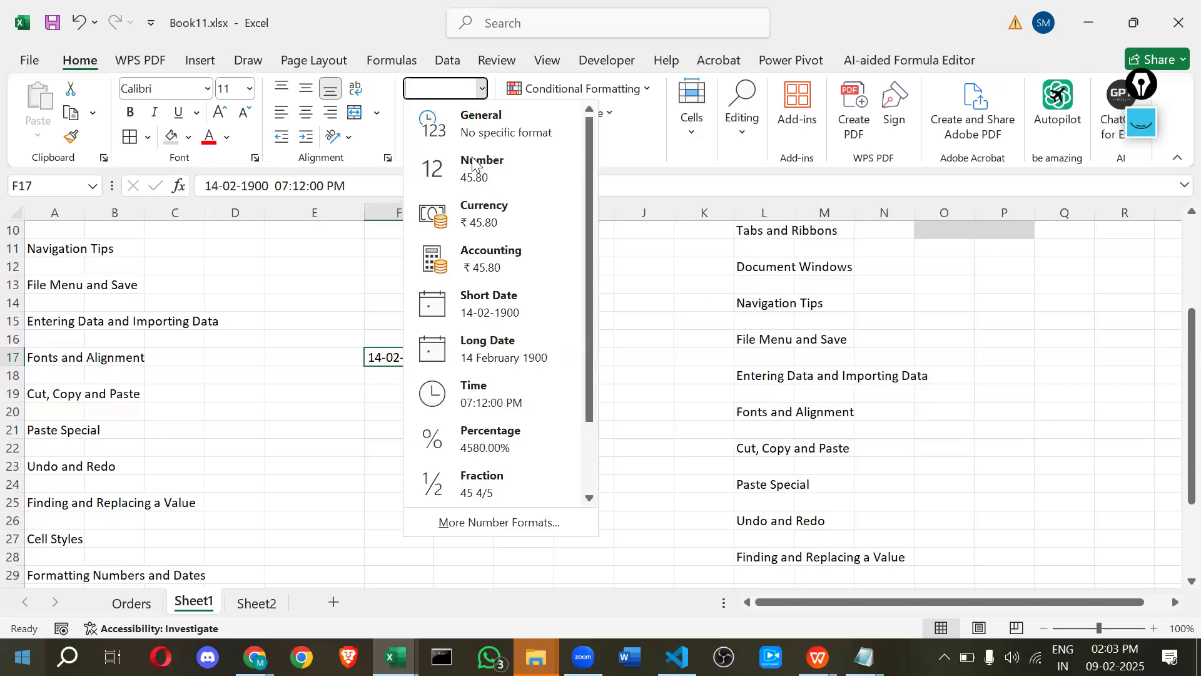
{"action": "left_click", "coordinate": [489, 438]}
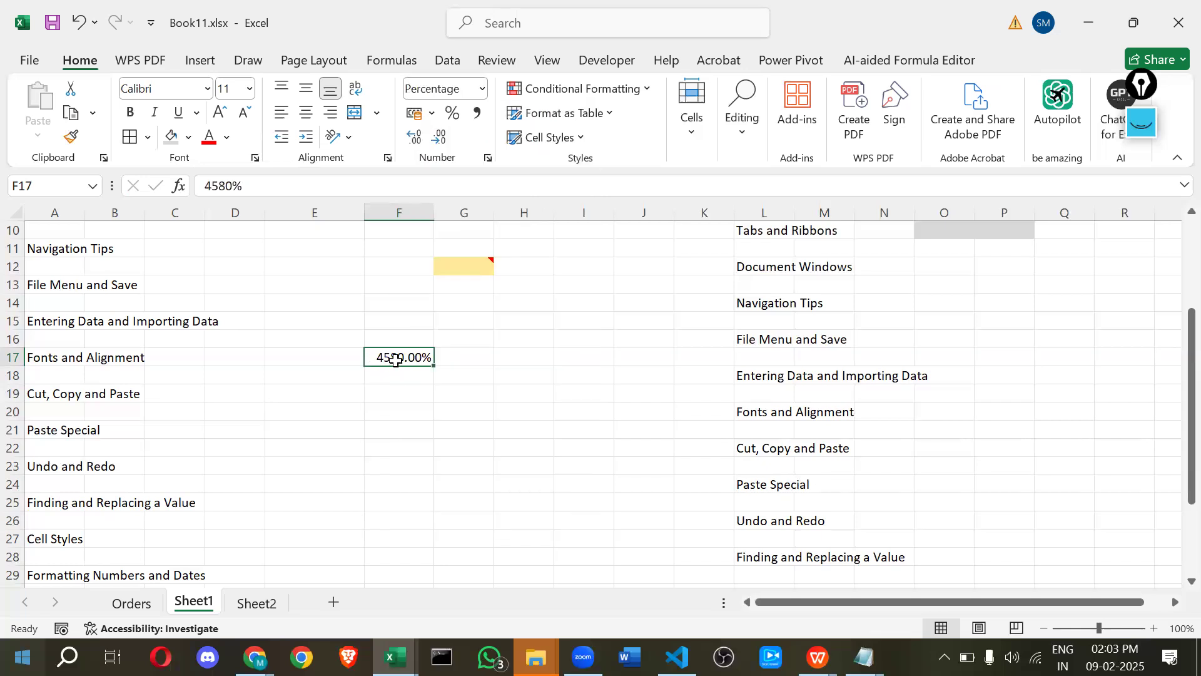
{"action": "left_click", "coordinate": [482, 90]}
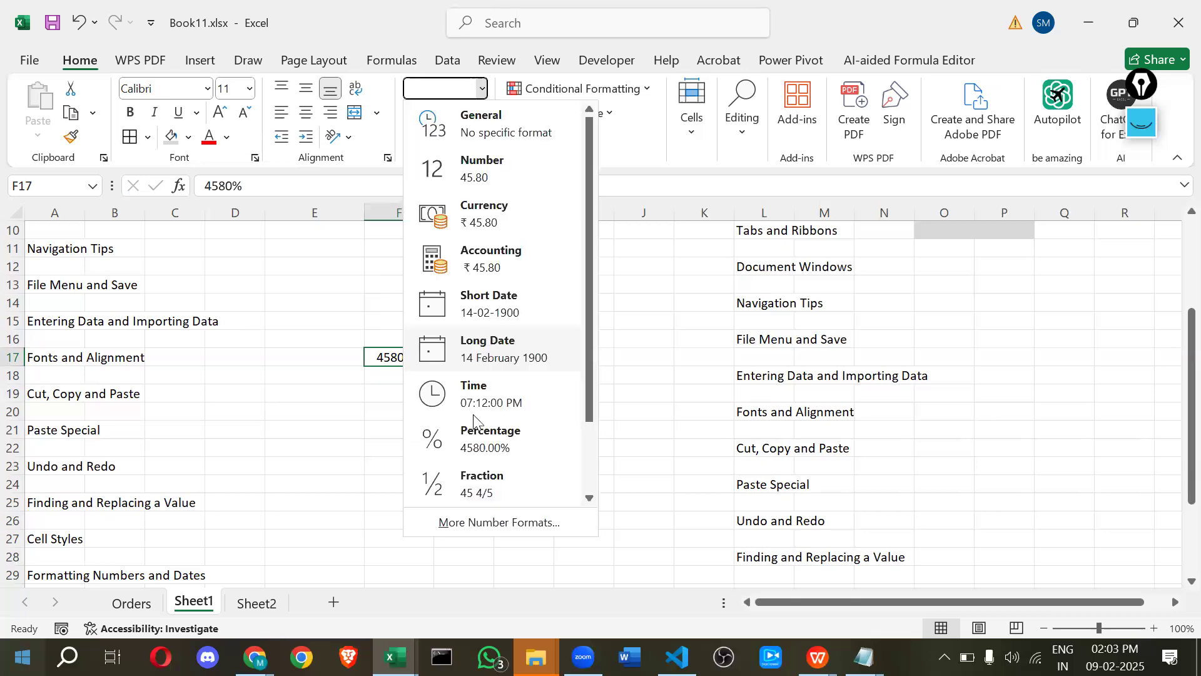
{"action": "left_click", "coordinate": [479, 488]}
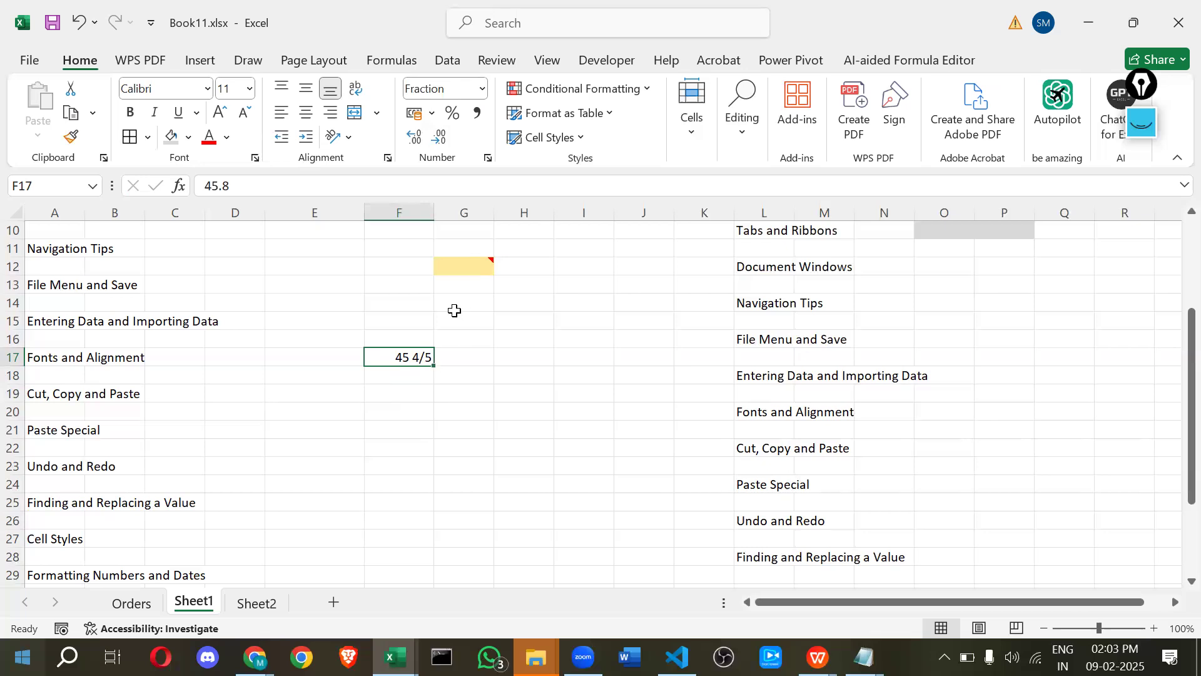
Open the full cell format settings for F17, look at the Text and Special categories, and choose Custom.
{"action": "left_click", "coordinate": [484, 89]}
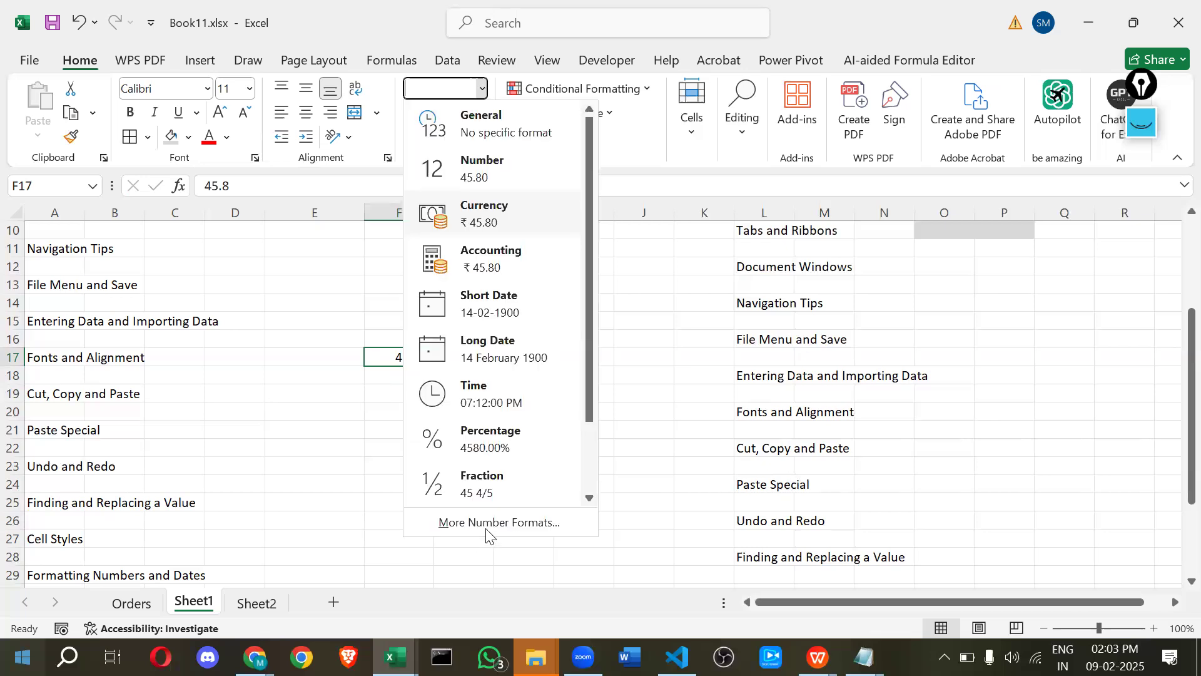
{"action": "left_click", "coordinate": [498, 475]}
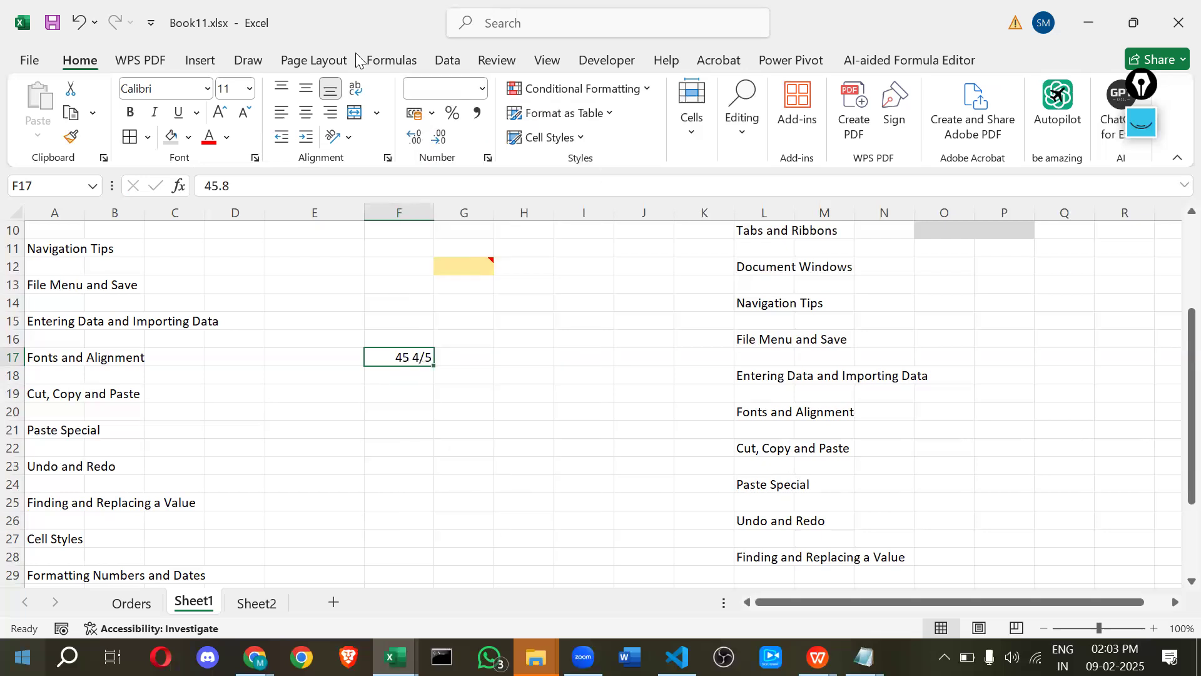
{"action": "key", "text": "ctrl+1"}
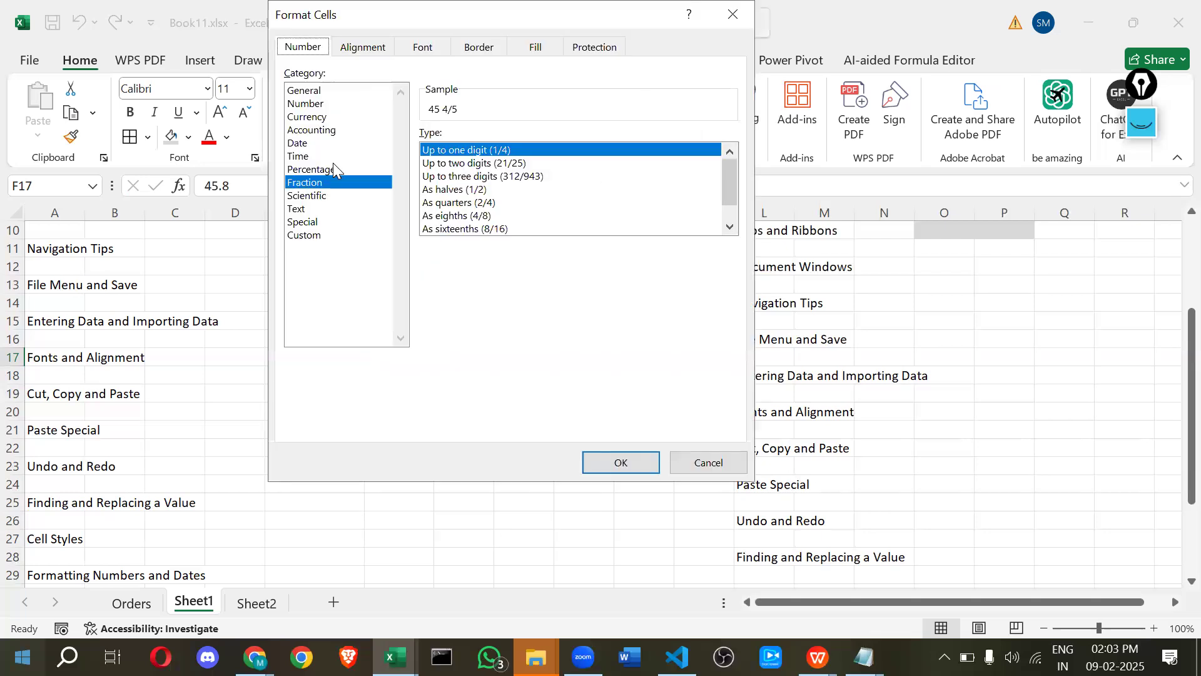
{"action": "left_click", "coordinate": [324, 210]}
{"action": "left_click", "coordinate": [350, 222]}
{"action": "left_click", "coordinate": [358, 238]}
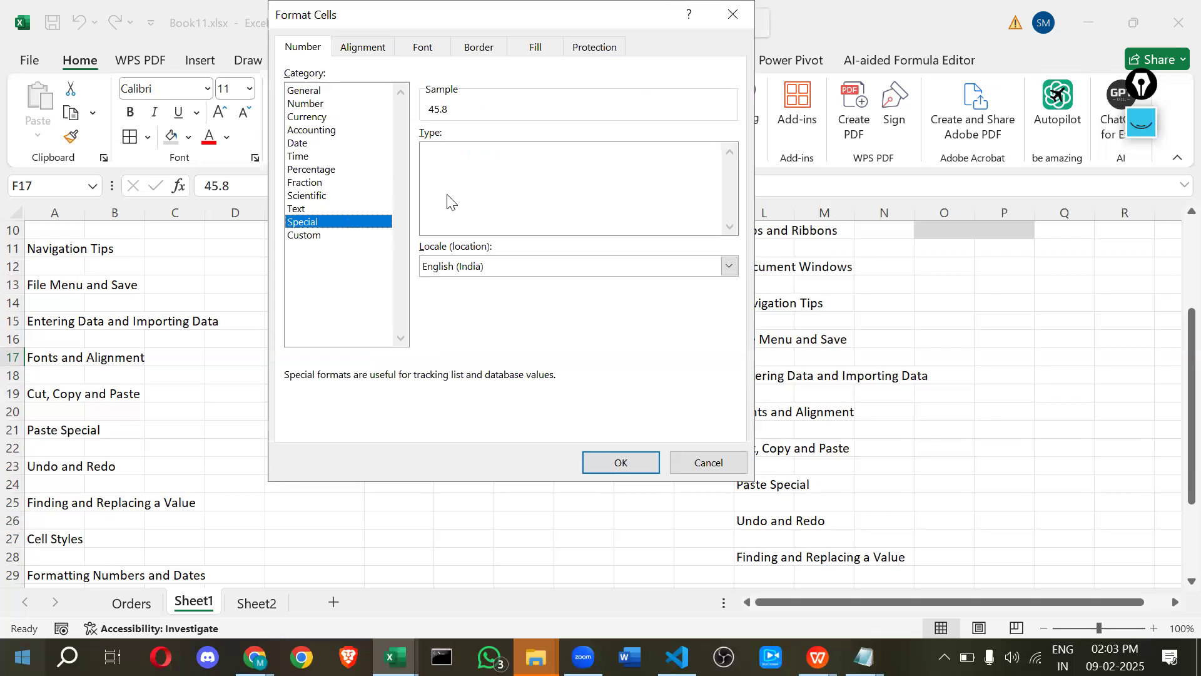
{"action": "left_click_drag", "start_coordinate": [485, 153], "coordinate": [368, 145]}
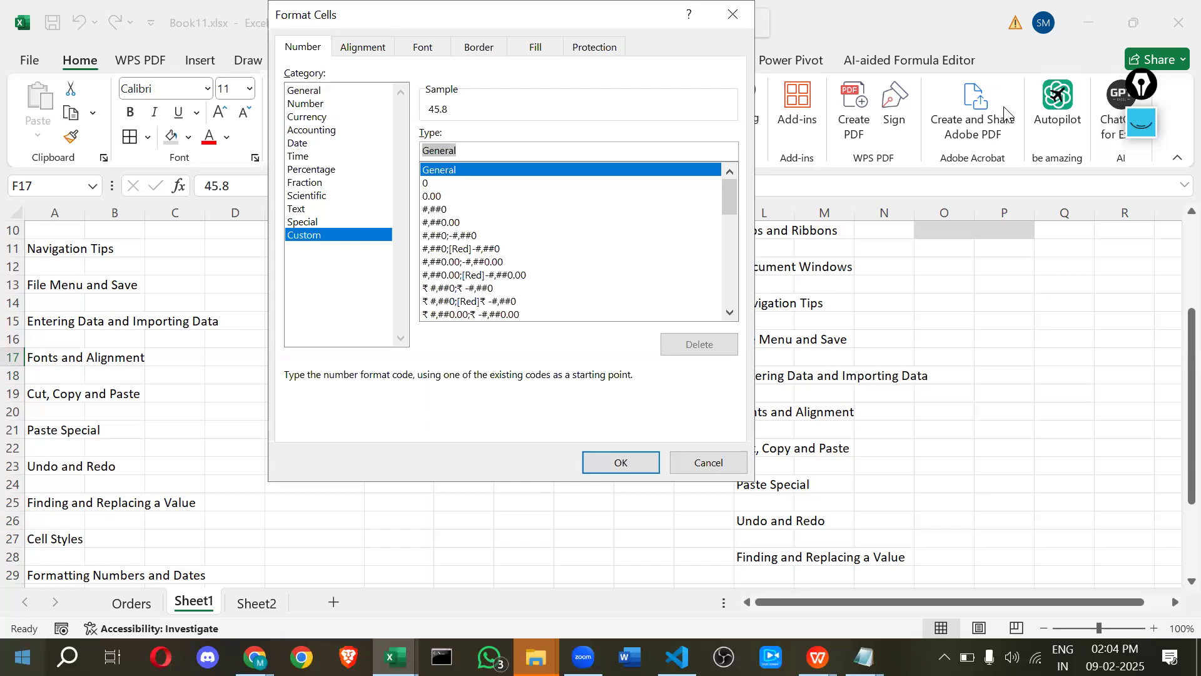
Apply the custom number format $0.00"M" to F17.
{"action": "type", "text": "$"}
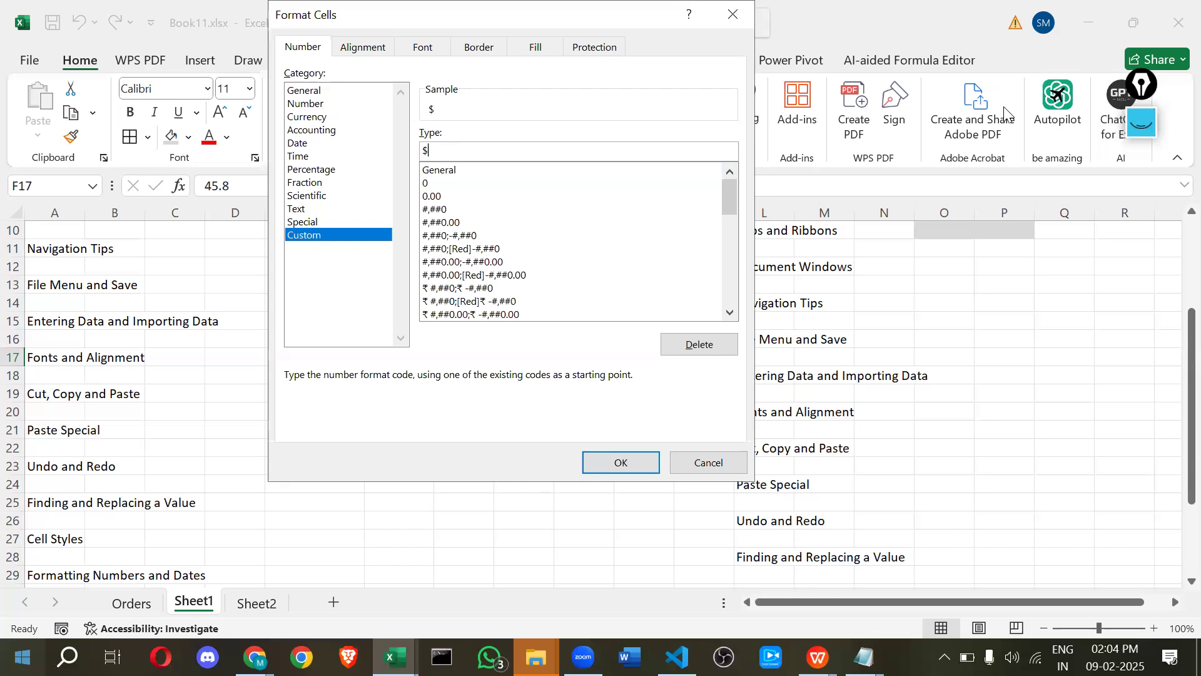
{"action": "type", "text": "o"}
{"action": "key", "text": "BackSpace"}
{"action": "type", "text": "0.00,"}
{"action": "key", "text": "BackSpace"}
{"action": "type", "text": "\"M\""}
{"action": "key", "text": "Return"}
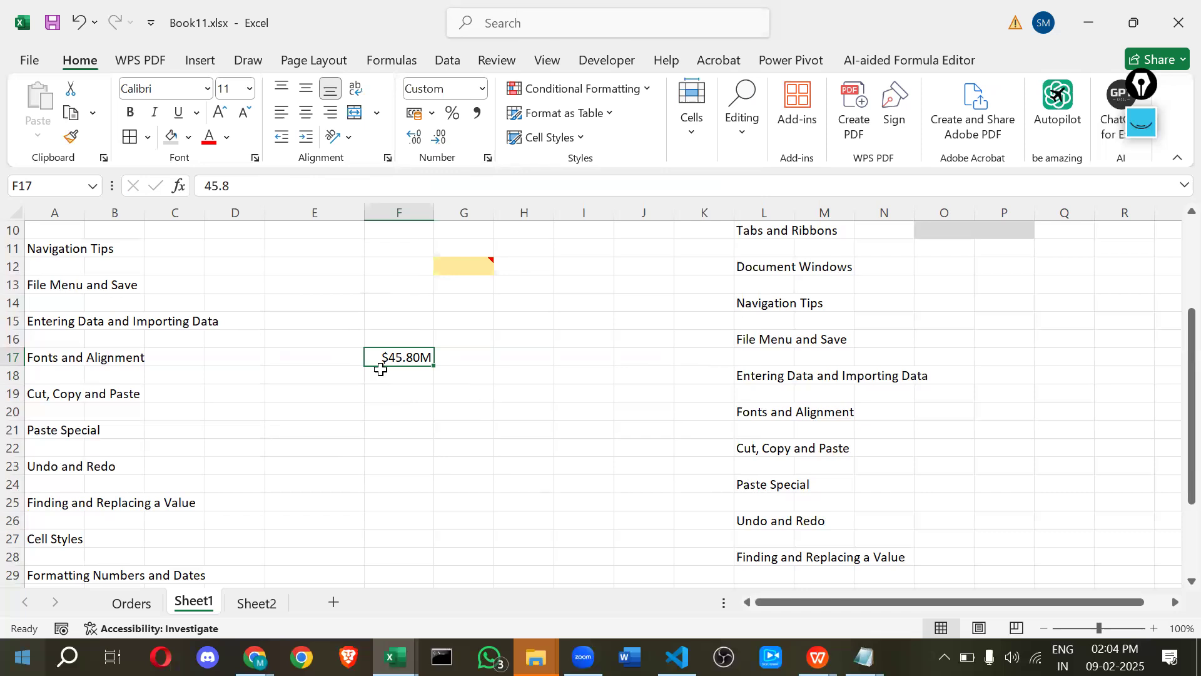
Enter the formula =NOW() in cell F22.
{"action": "left_click", "coordinate": [375, 435]}
{"action": "scroll", "coordinate": [195, 494], "scroll_direction": "down", "scroll_amount": 1}
{"action": "scroll", "coordinate": [400, 453], "scroll_direction": "up", "scroll_amount": 1}
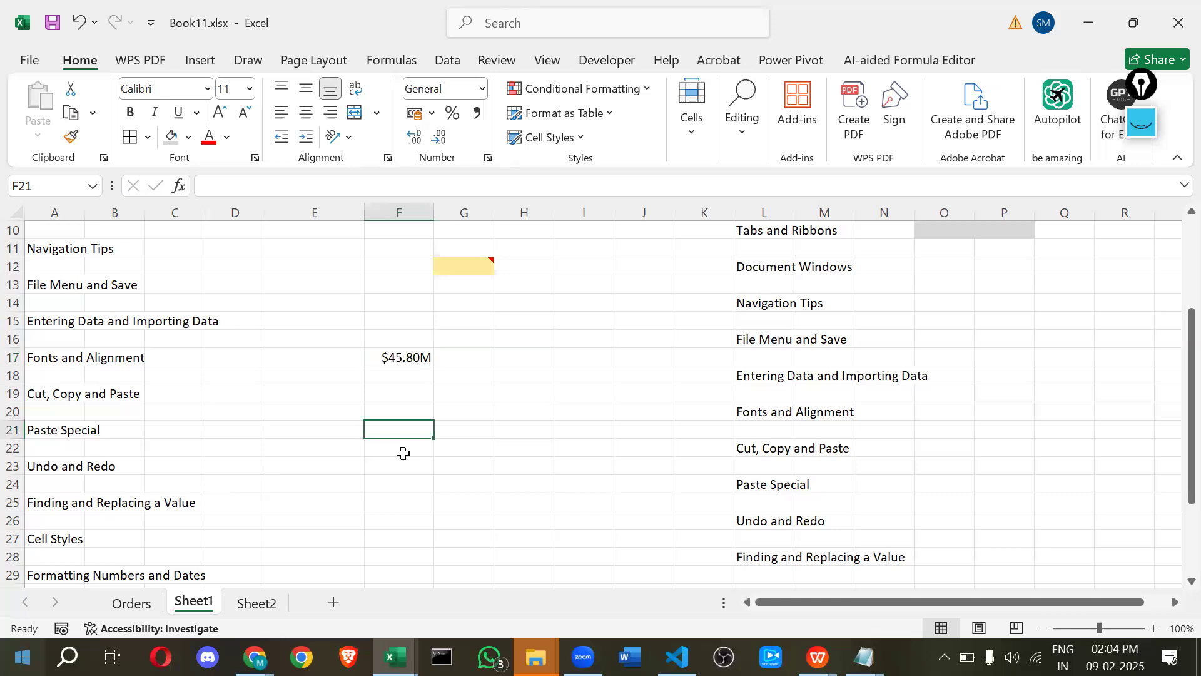
{"action": "left_click", "coordinate": [413, 446]}
{"action": "type", "text": "="}
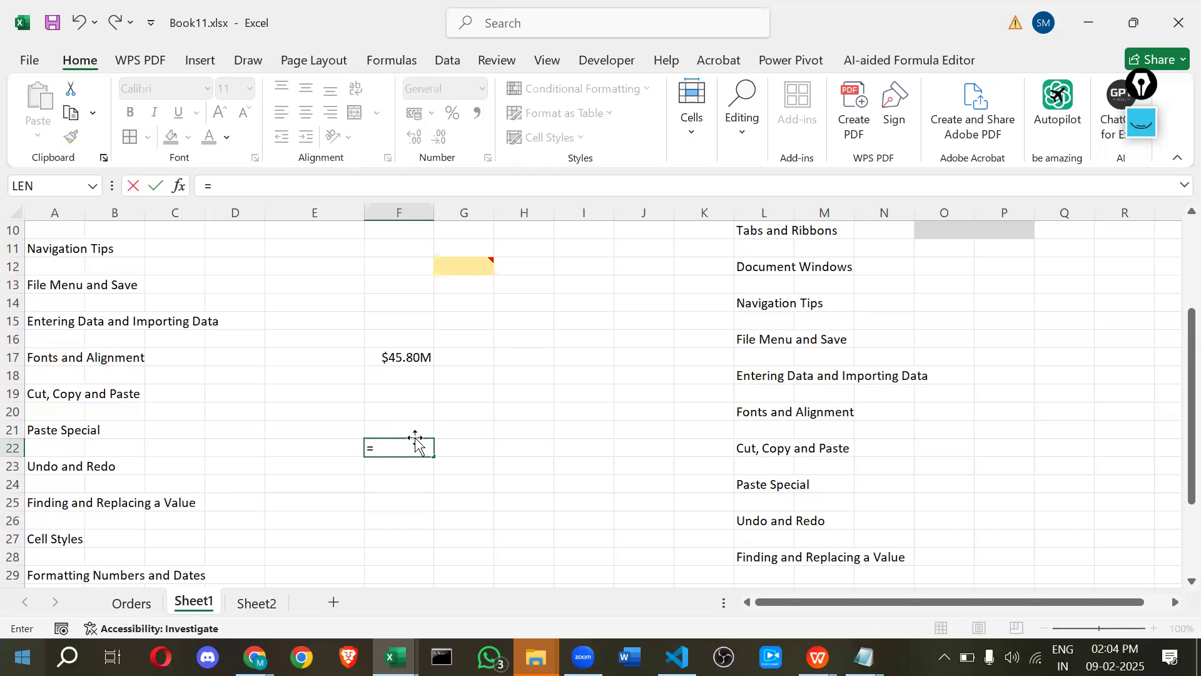
{"action": "type", "text": "now"}
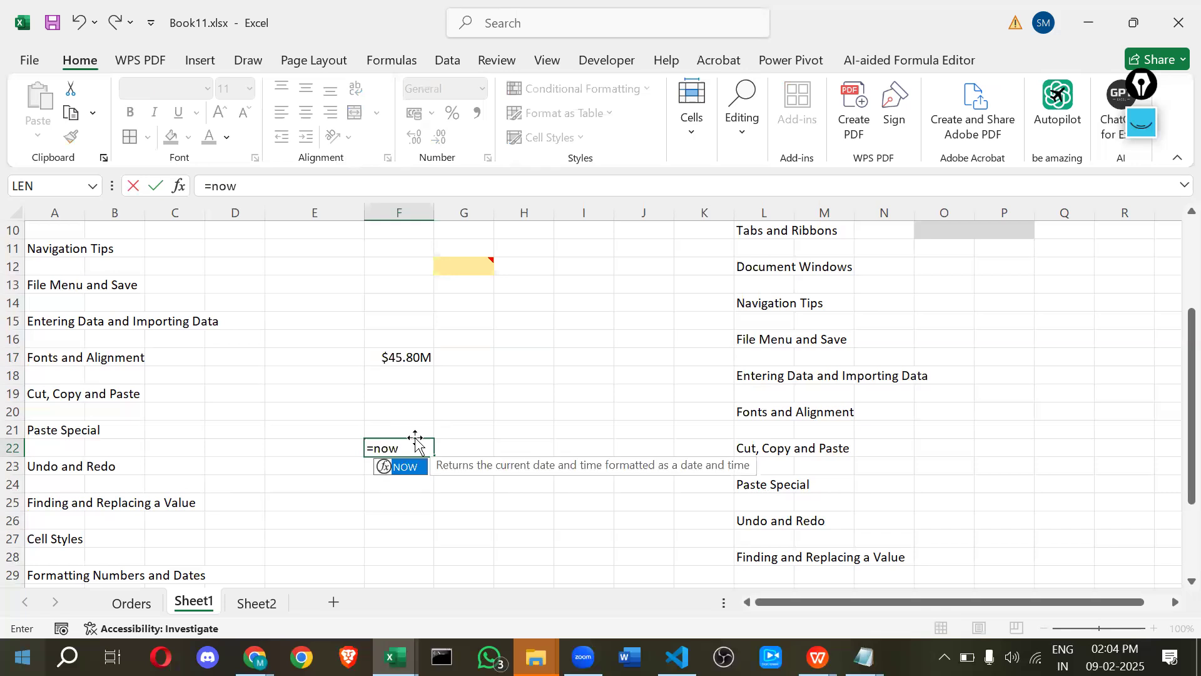
{"action": "key", "text": "Tab"}
{"action": "key", "text": "Return"}
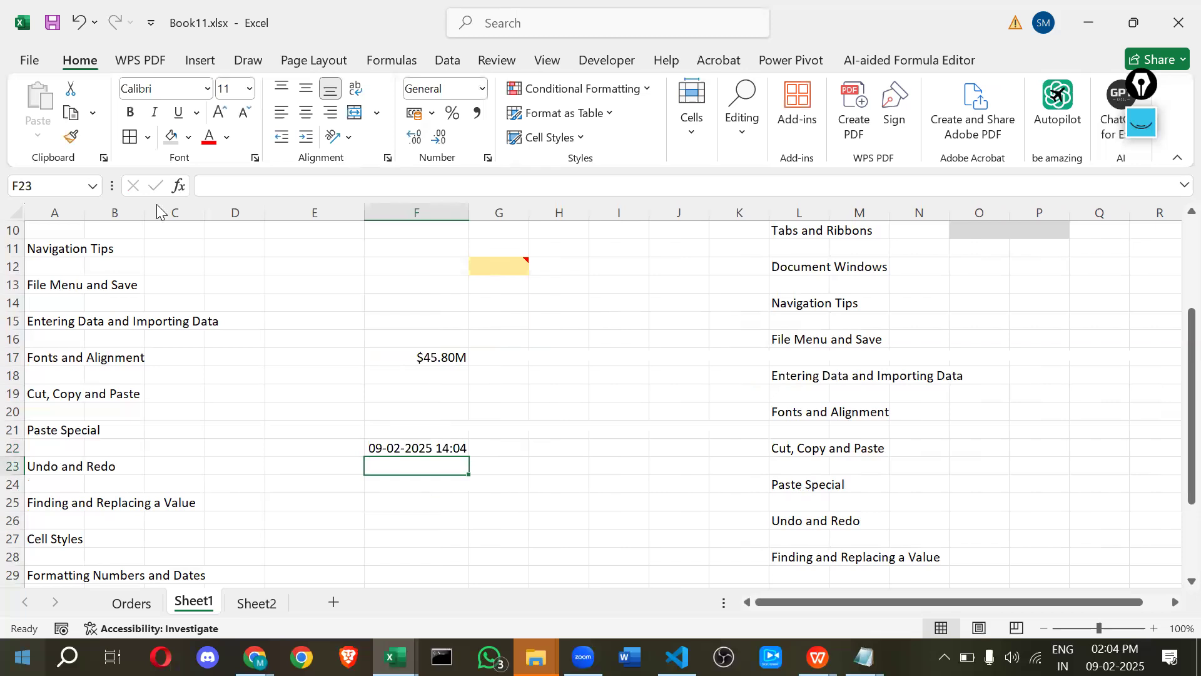
Apply the Short Date number format to the empty cell G22 and to the date in F22.
{"action": "left_click", "coordinate": [514, 446]}
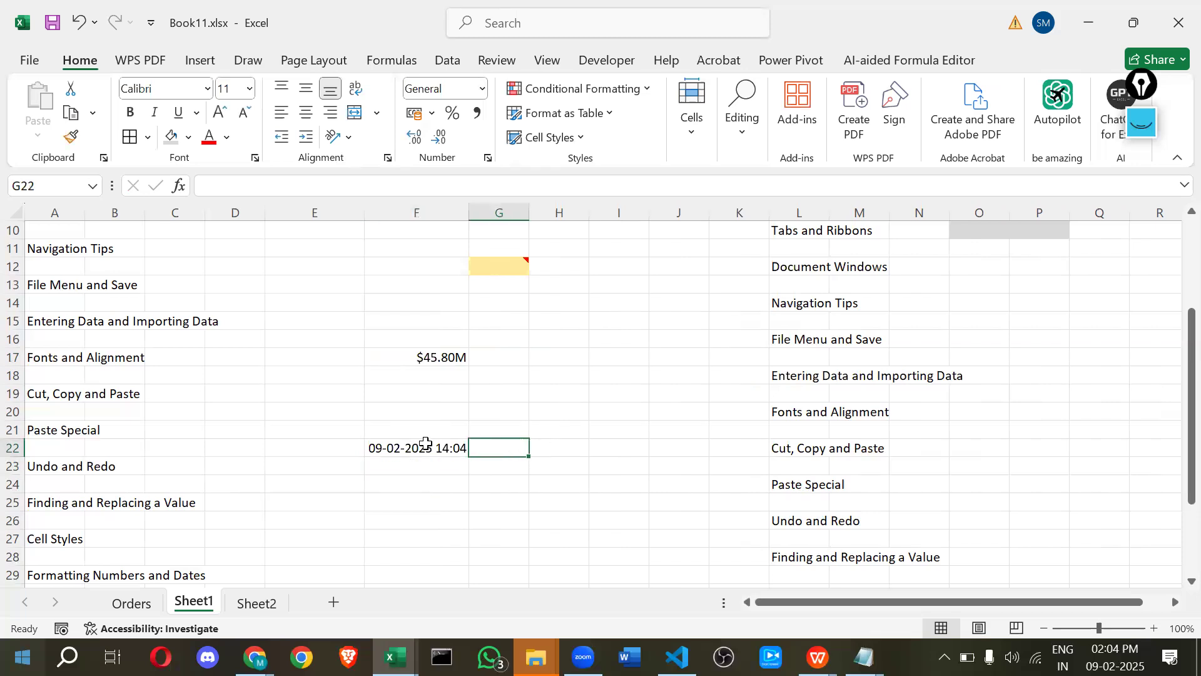
{"action": "left_click", "coordinate": [483, 88]}
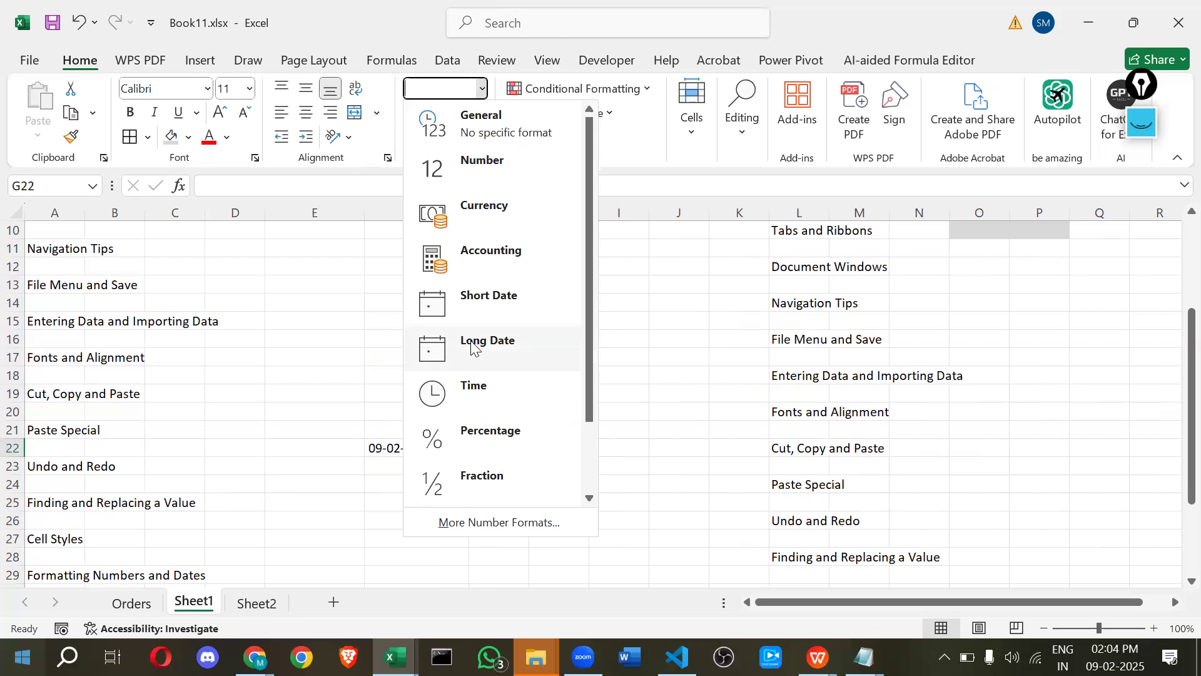
{"action": "left_click", "coordinate": [492, 300]}
{"action": "left_click", "coordinate": [397, 448]}
{"action": "left_click", "coordinate": [482, 91]}
{"action": "left_click", "coordinate": [476, 299]}
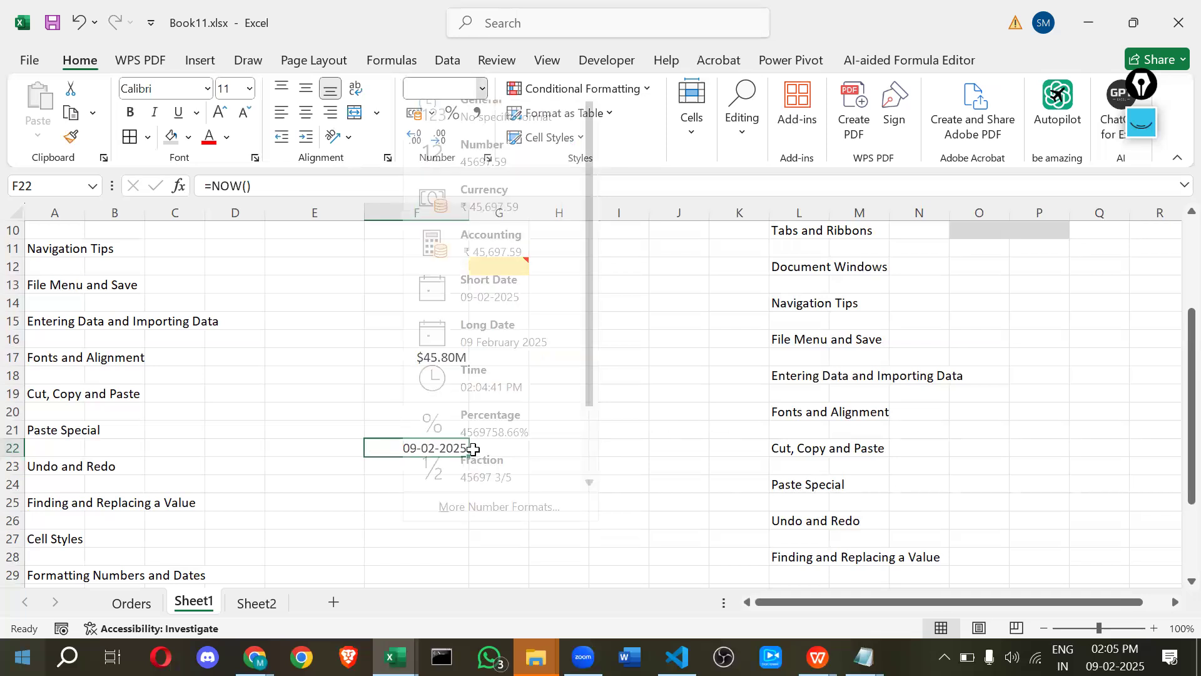
Enter the formula =DAY(F22) in cell G22.
{"action": "key", "text": "Right"}
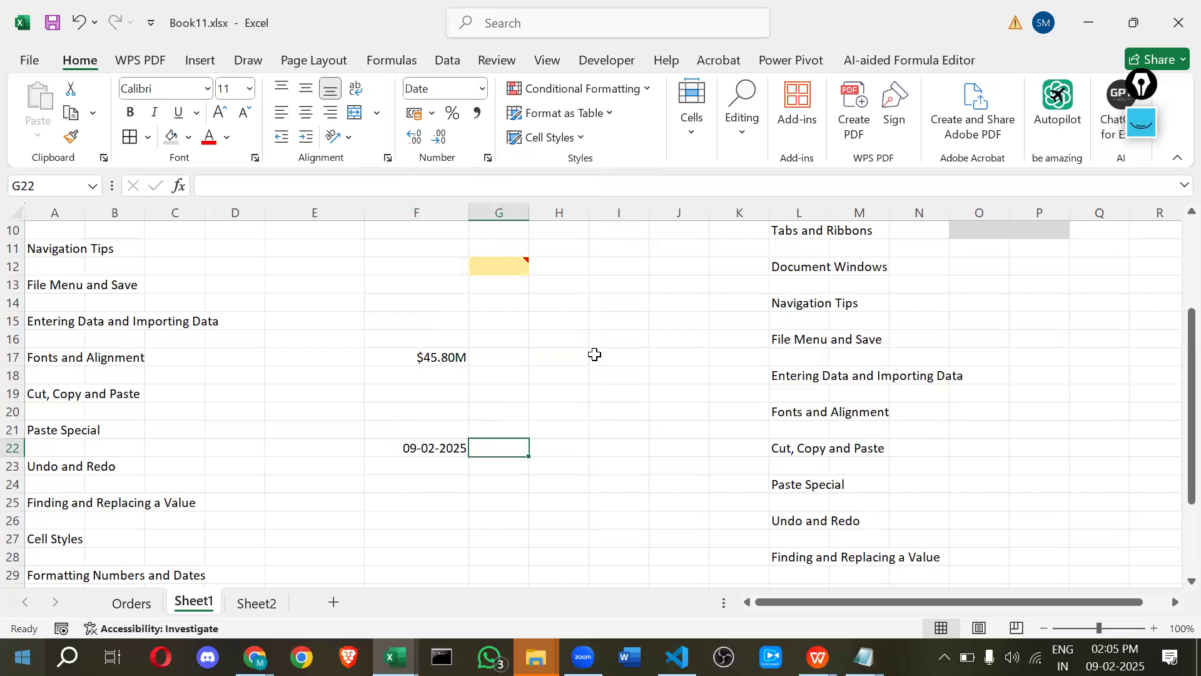
{"action": "type", "text": "=day"}
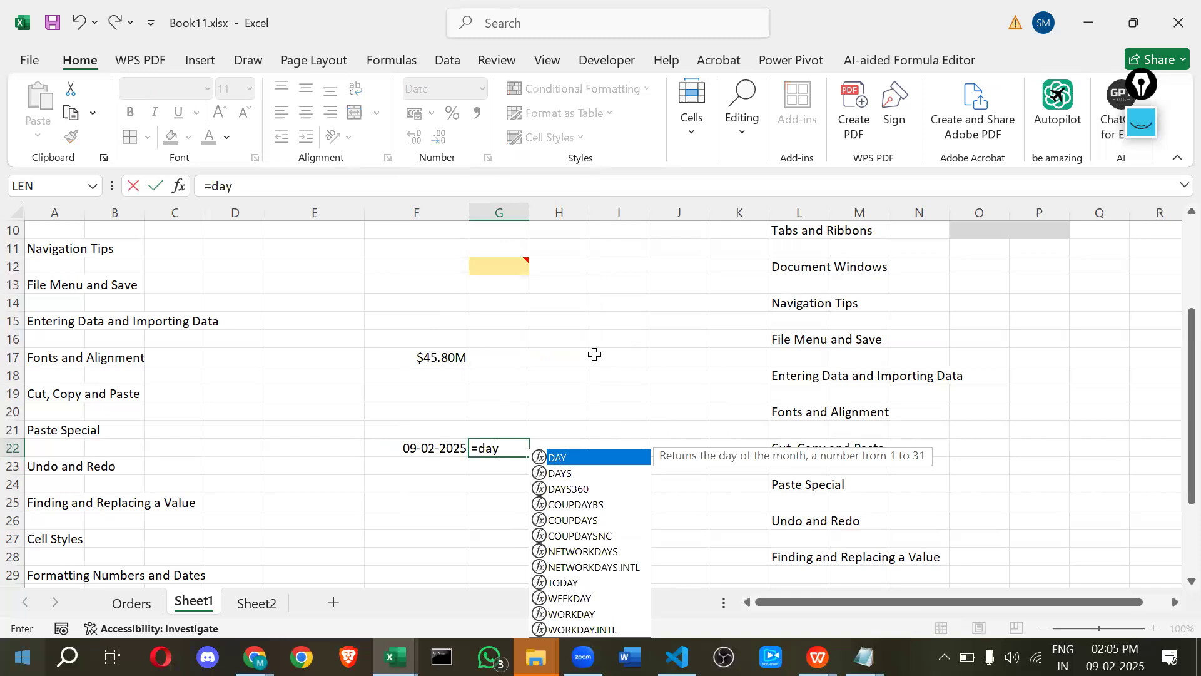
{"action": "key", "text": "Tab"}
{"action": "left_click", "coordinate": [436, 443]}
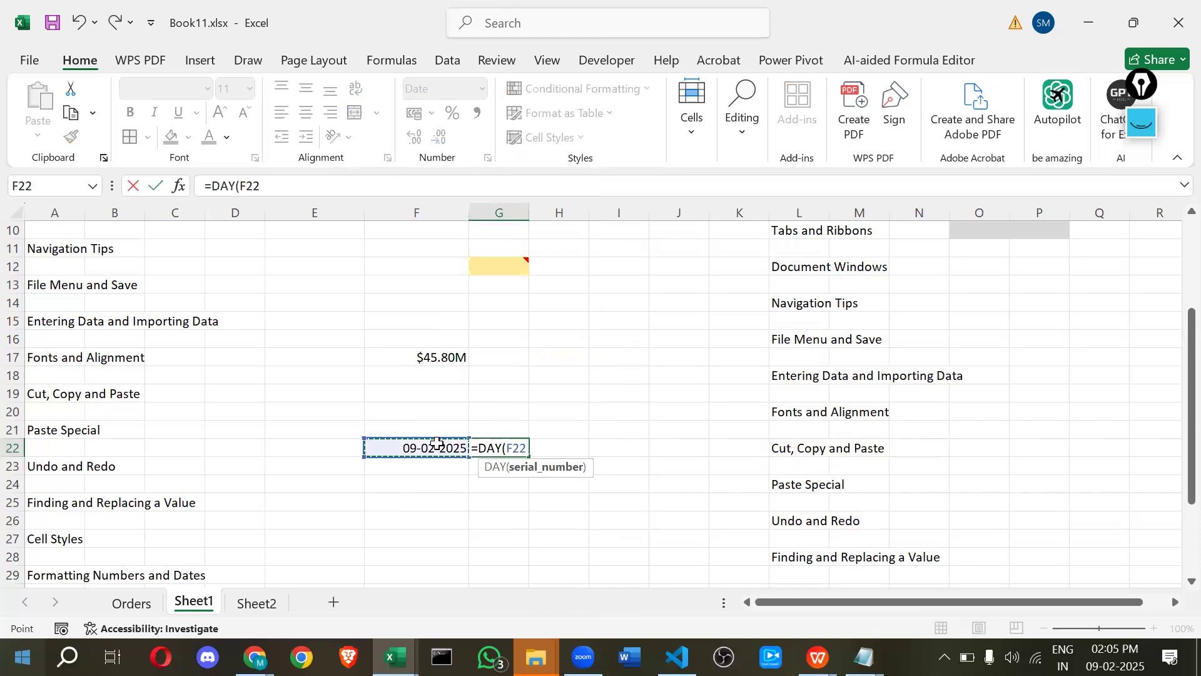
{"action": "key", "text": "Return"}
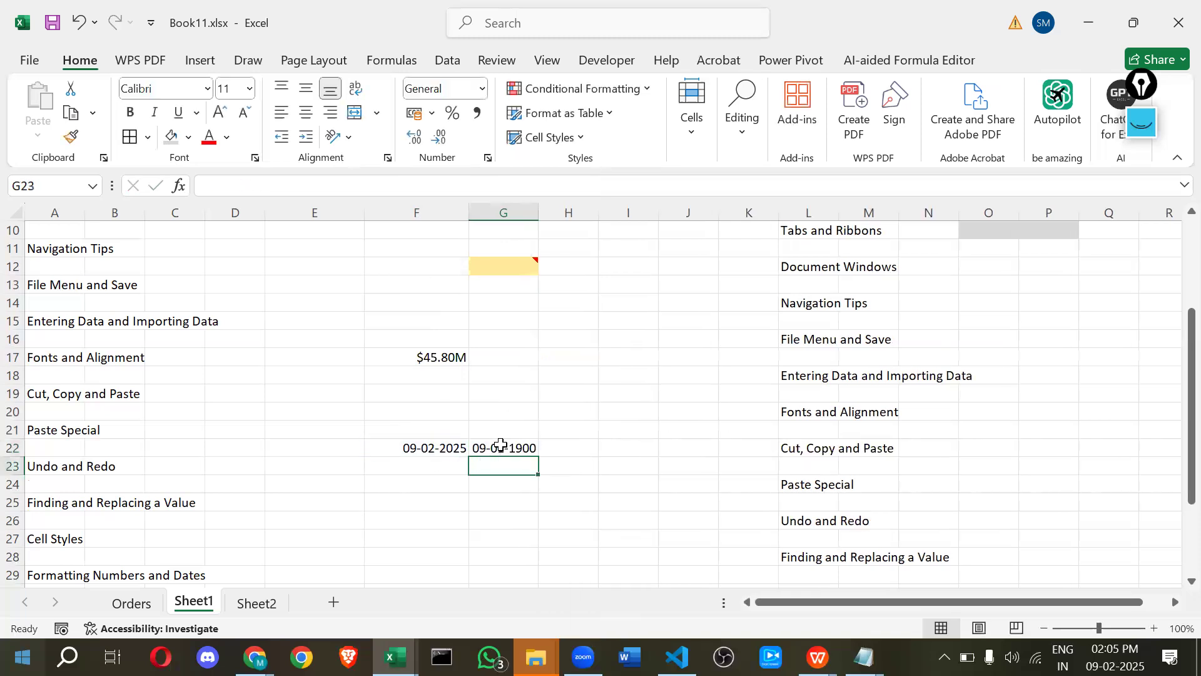
Change the function in G22 from DAY to MONTH so that the formula is =MONTH(F22).
{"action": "double_click", "coordinate": [501, 444]}
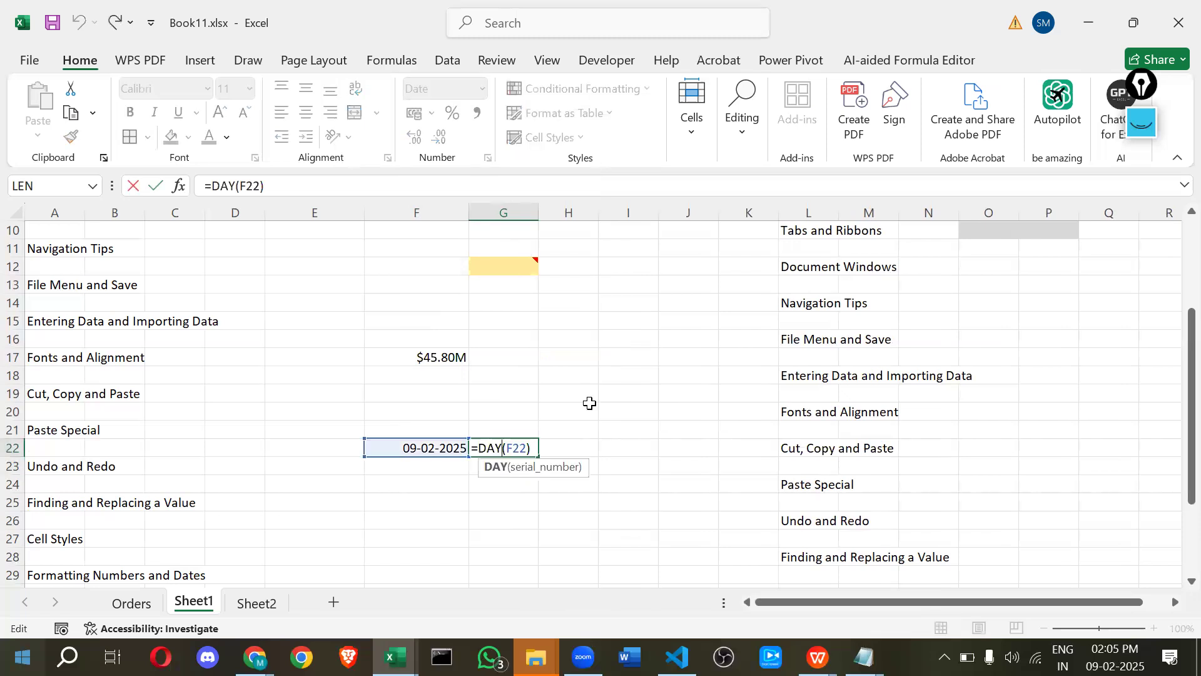
{"action": "key", "text": "BackSpace"}
{"action": "key", "text": "BackSpace"}
{"action": "key", "text": "BackSpace"}
{"action": "type", "text": "month"}
{"action": "key", "text": "Return"}
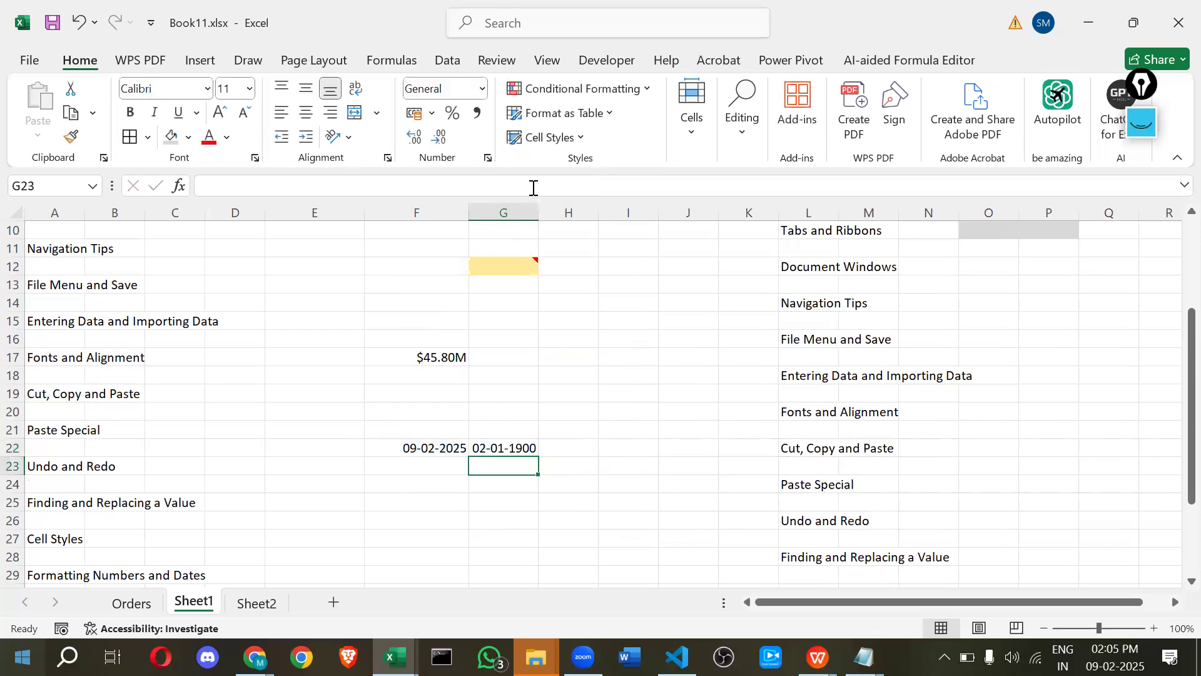
Widen column G and set the number format of G22 to General.
{"action": "left_click_drag", "start_coordinate": [538, 213], "coordinate": [576, 216]}
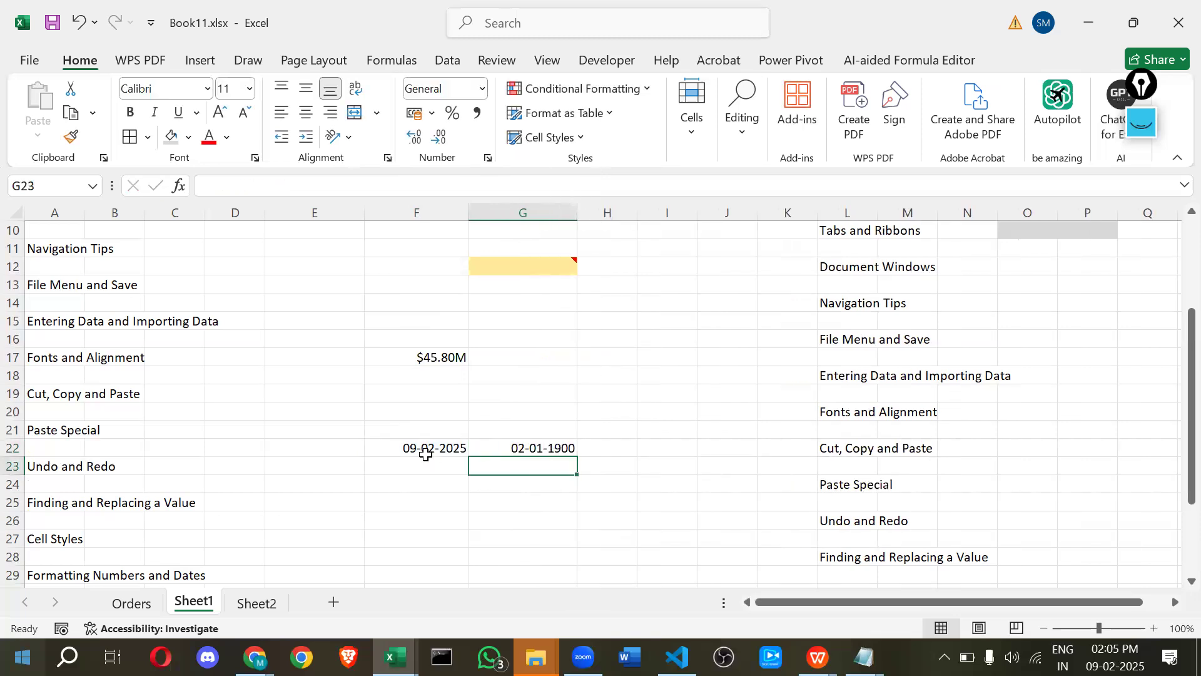
{"action": "key", "text": "Up"}
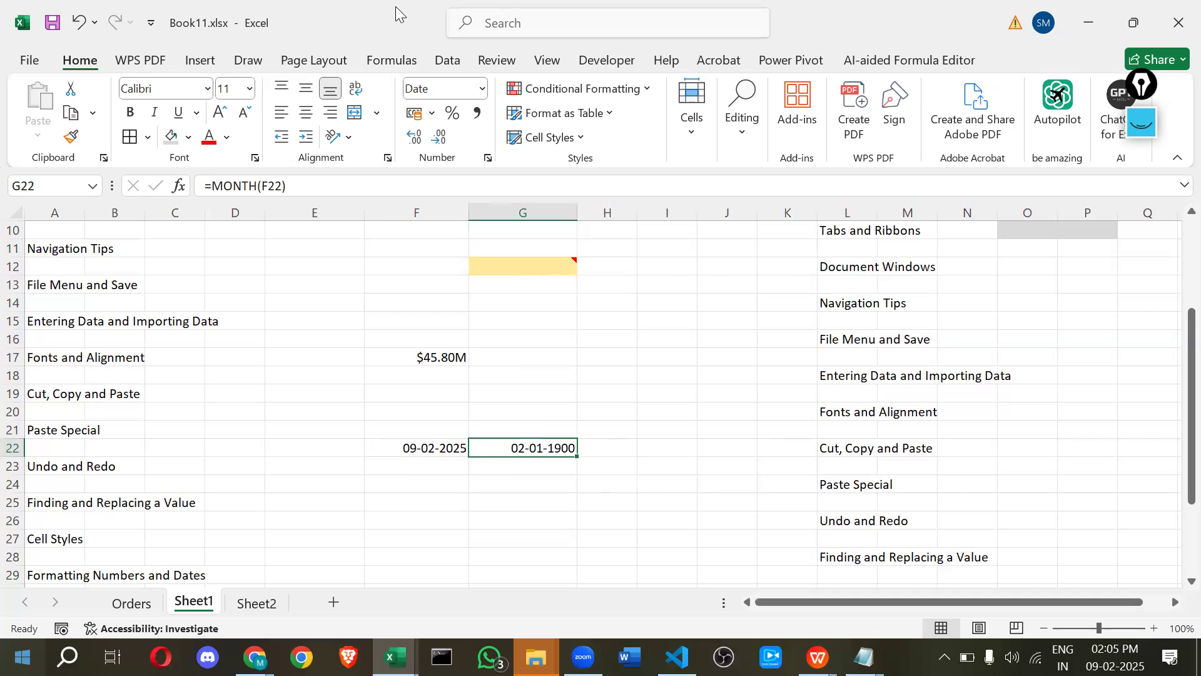
{"action": "left_click", "coordinate": [482, 88]}
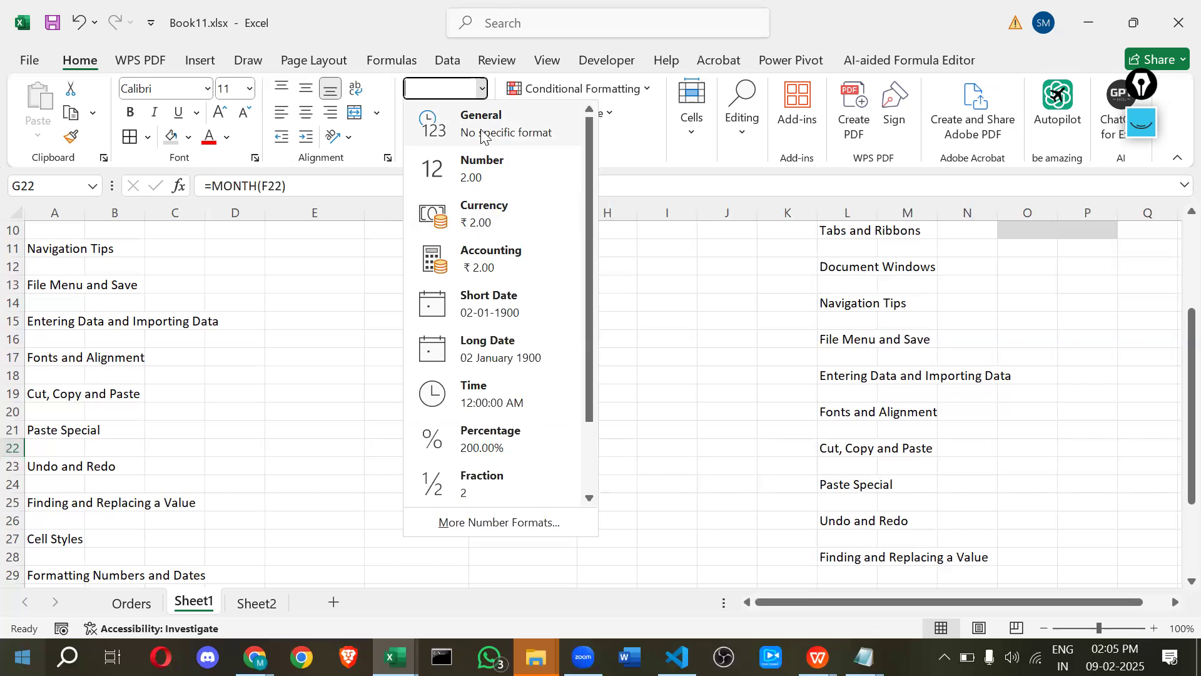
{"action": "left_click", "coordinate": [401, 449]}
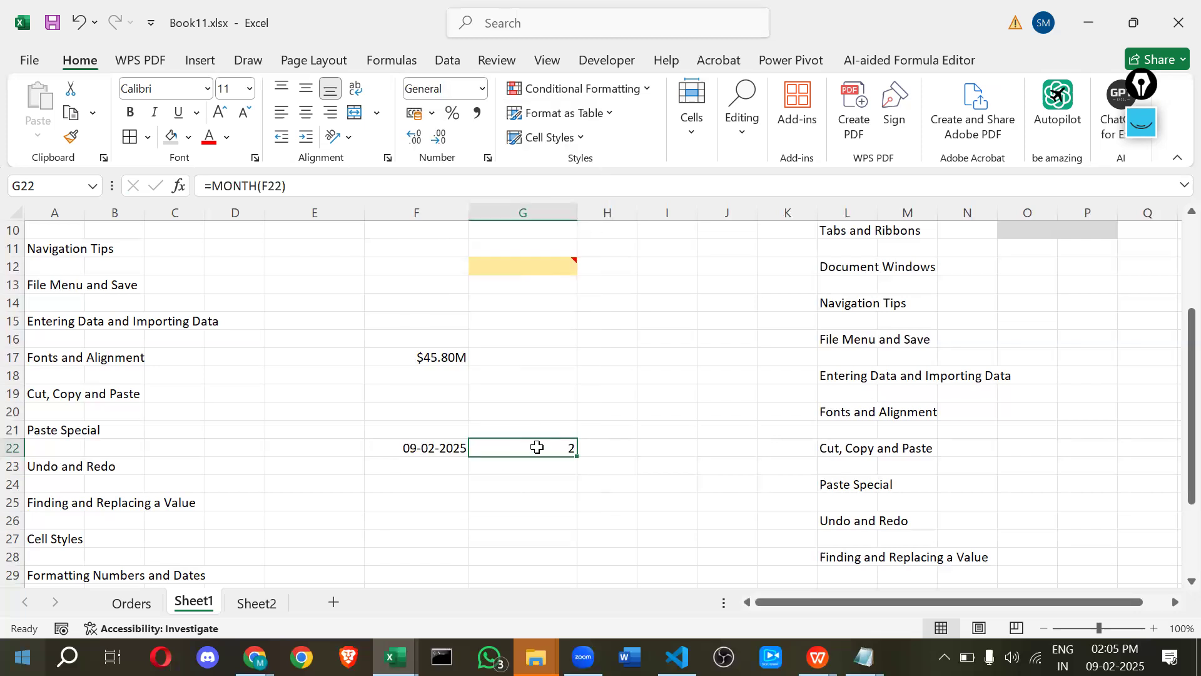
{"action": "key", "text": "Left"}
{"action": "key", "text": "Right"}
Look back over the topic list on Sheet1 and switch to the Notepad window with the formula topics.
{"action": "scroll", "coordinate": [242, 453], "scroll_direction": "down", "scroll_amount": 2}
{"action": "scroll", "coordinate": [301, 246], "scroll_direction": "up", "scroll_amount": 2}
{"action": "scroll", "coordinate": [189, 400], "scroll_direction": "down", "scroll_amount": 1}
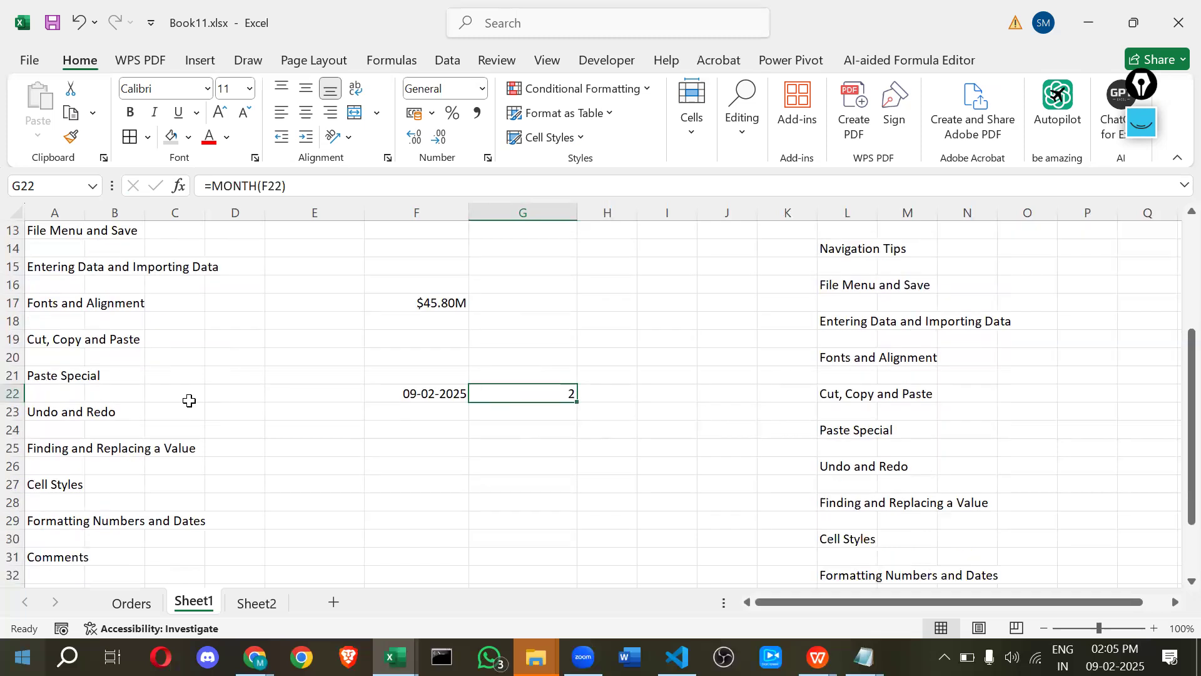
{"action": "scroll", "coordinate": [187, 391], "scroll_direction": "up", "scroll_amount": 2}
{"action": "scroll", "coordinate": [242, 383], "scroll_direction": "up", "scroll_amount": 2}
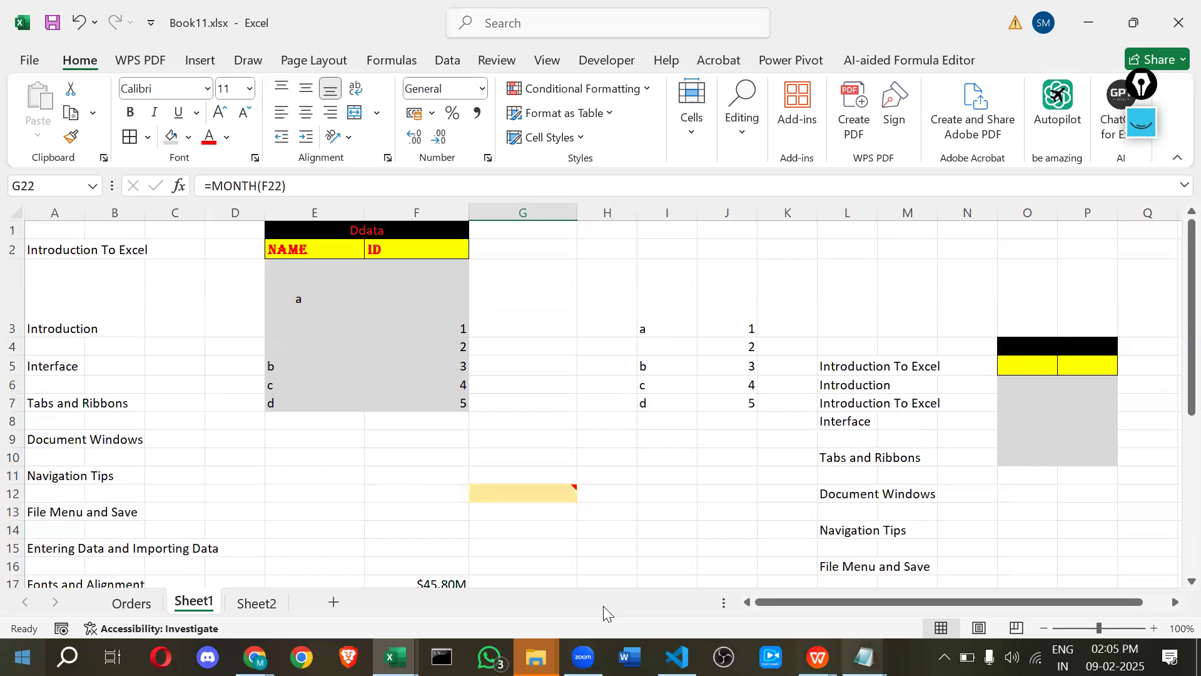
{"action": "mouse_move", "coordinate": [864, 657]}
{"action": "left_click", "coordinate": [745, 603]}
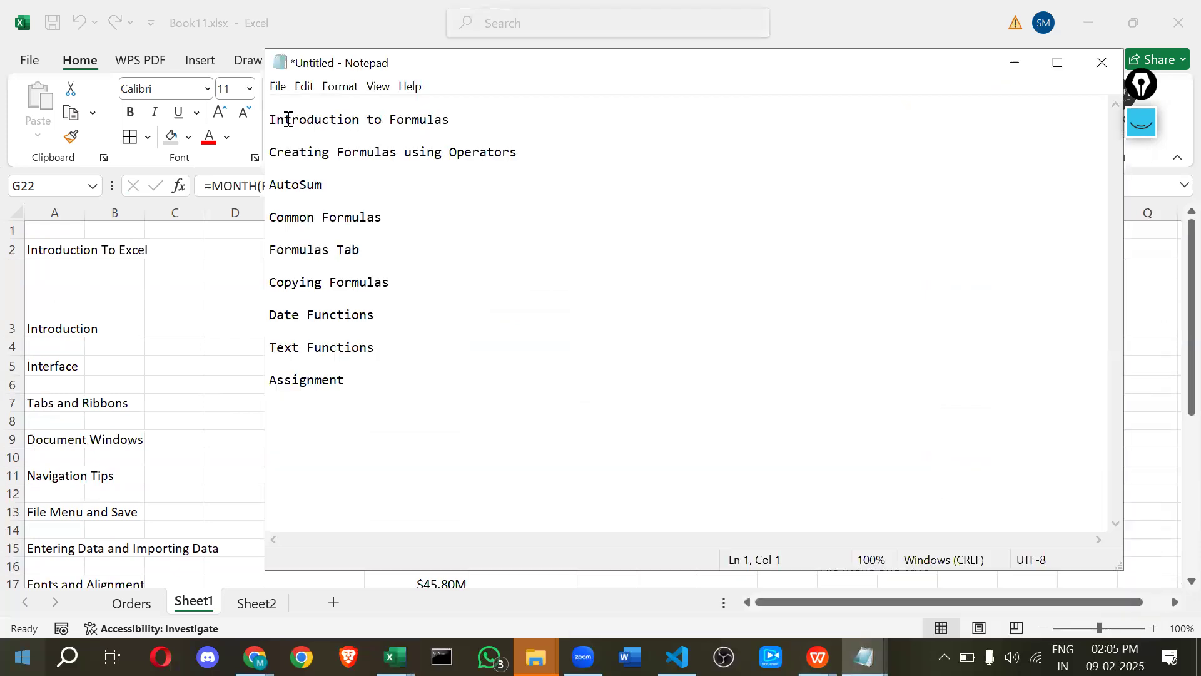
Go through the formula topics in the Notepad list, from Introduction to Formulas down to Assignment.
{"action": "left_click_drag", "start_coordinate": [288, 119], "coordinate": [486, 121]}
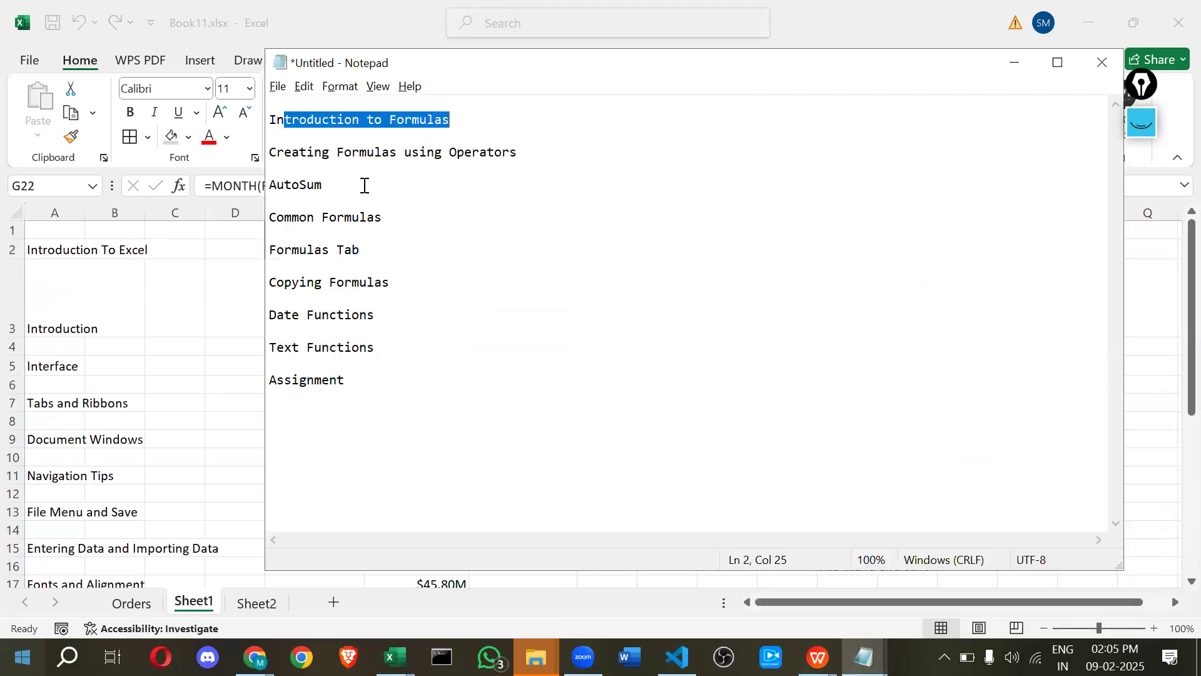
{"action": "left_click", "coordinate": [343, 185]}
{"action": "key", "text": "shift+Left"}
{"action": "key", "text": "shift+Left"}
{"action": "key", "text": "shift+Left"}
{"action": "key", "text": "shift+Left"}
{"action": "key", "text": "shift+Left"}
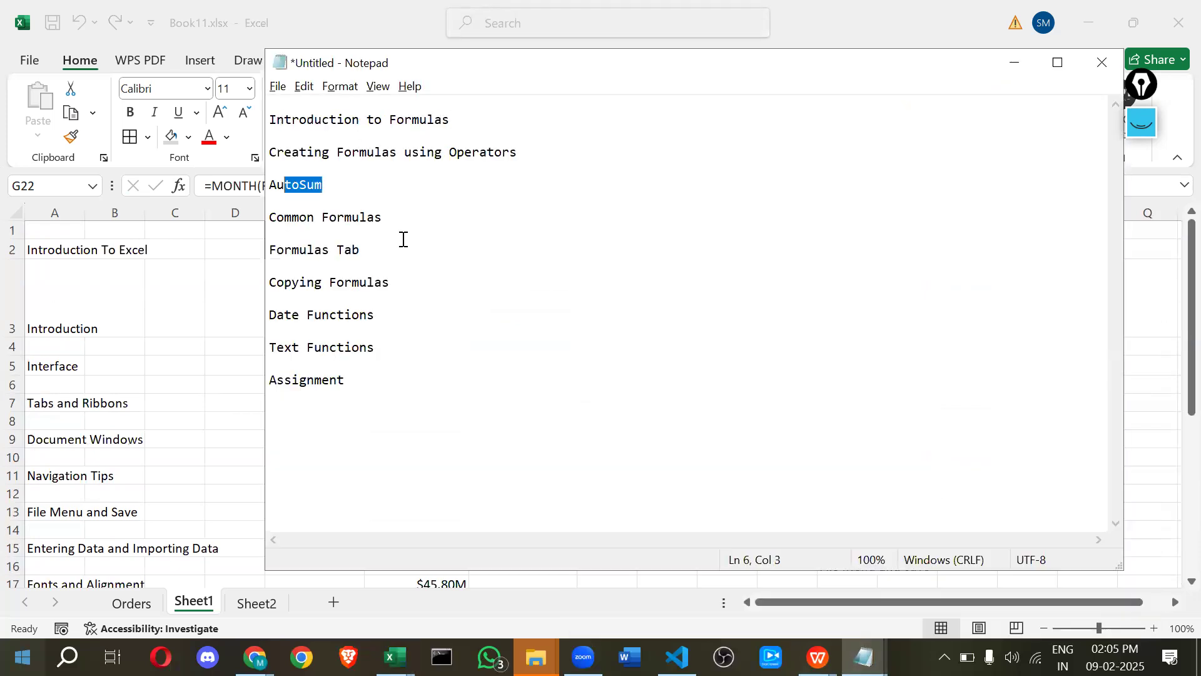
{"action": "left_click_drag", "start_coordinate": [307, 269], "coordinate": [338, 382]}
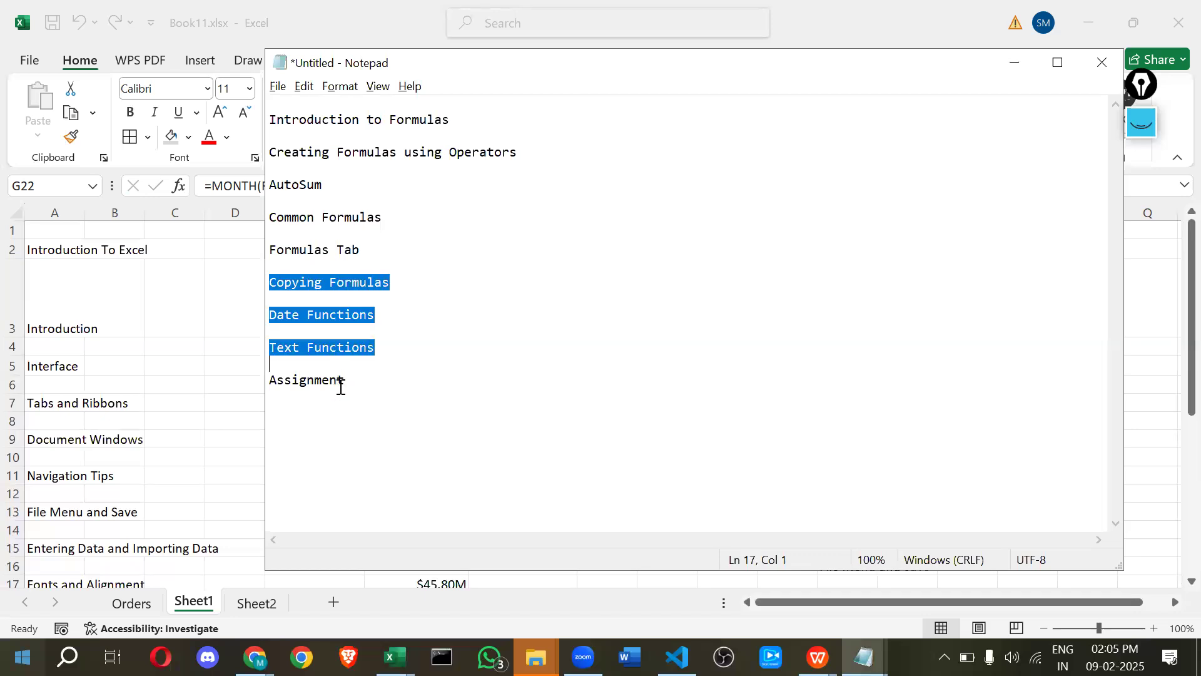
{"action": "key", "text": "End"}
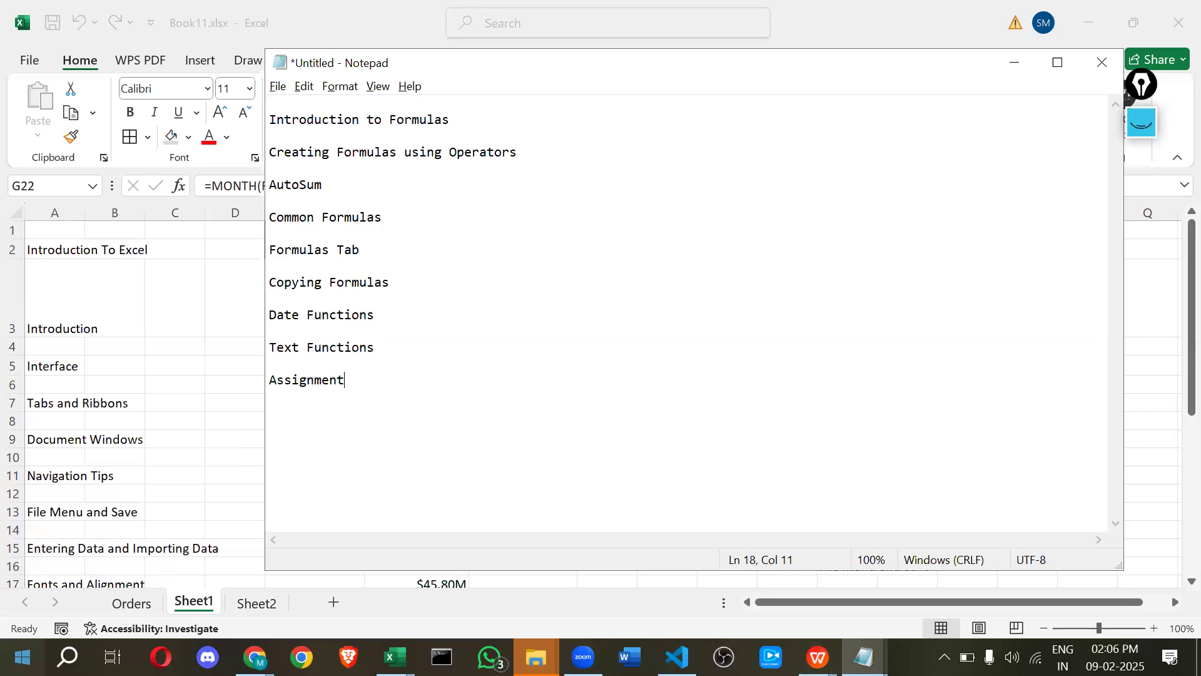
{"action": "left_click", "coordinate": [583, 657]}
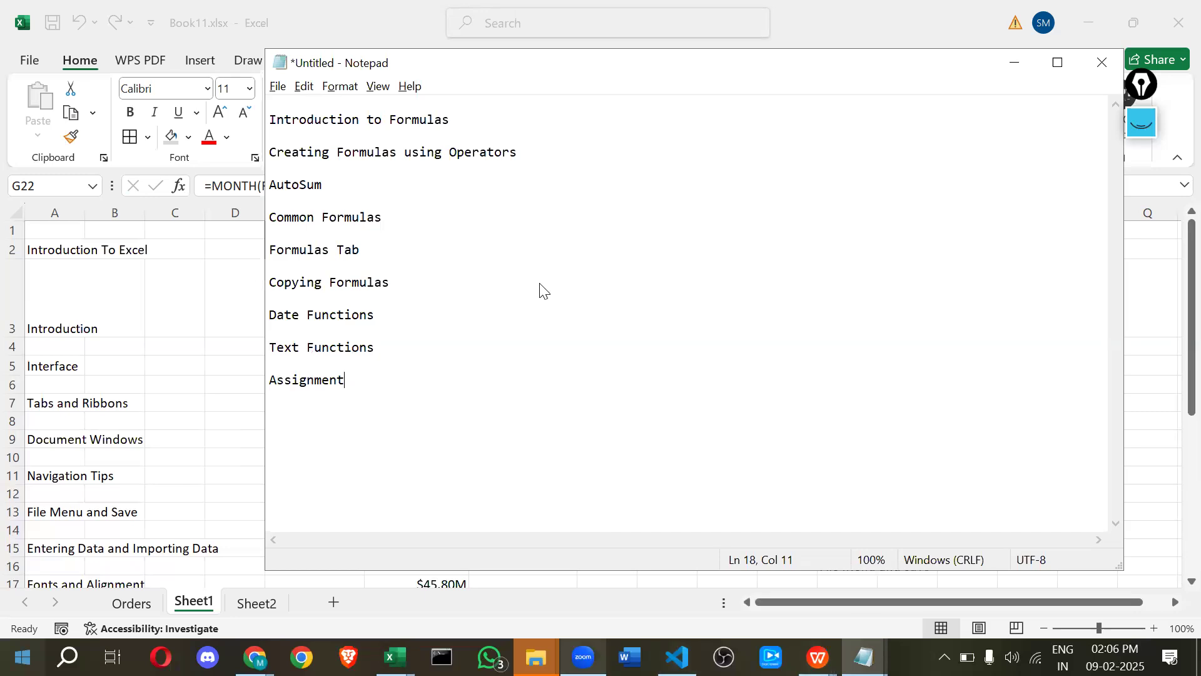